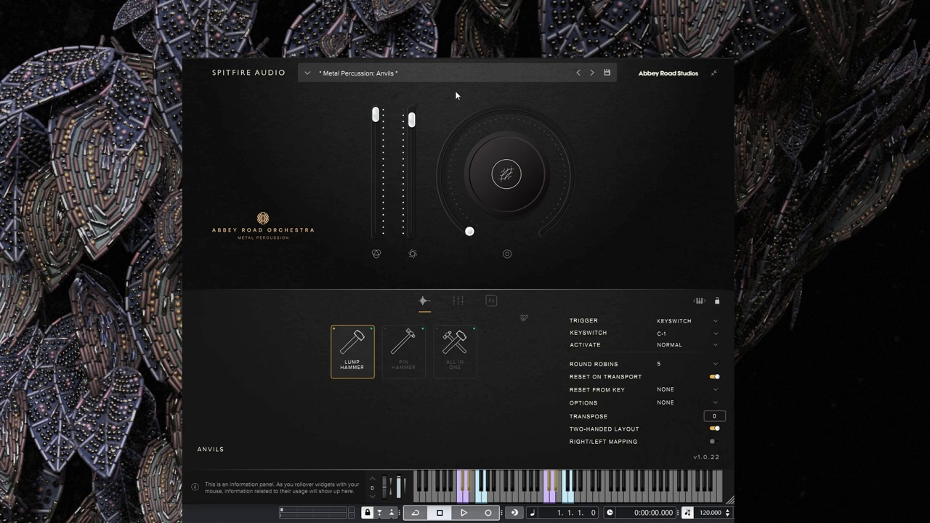
# - Check the preset browser's list with the Metal Percussion filter removed, restore that filter and close the browser
pyautogui.click(404, 74)
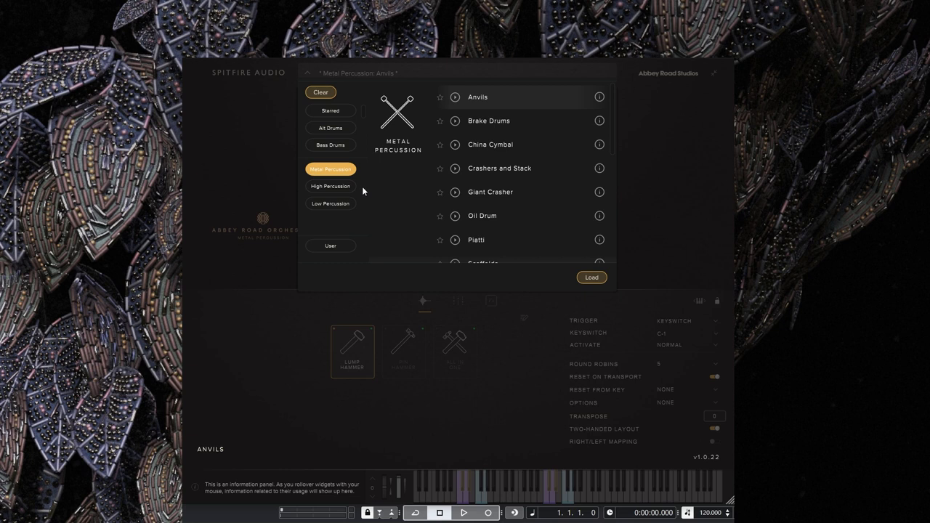
pyautogui.click(339, 170)
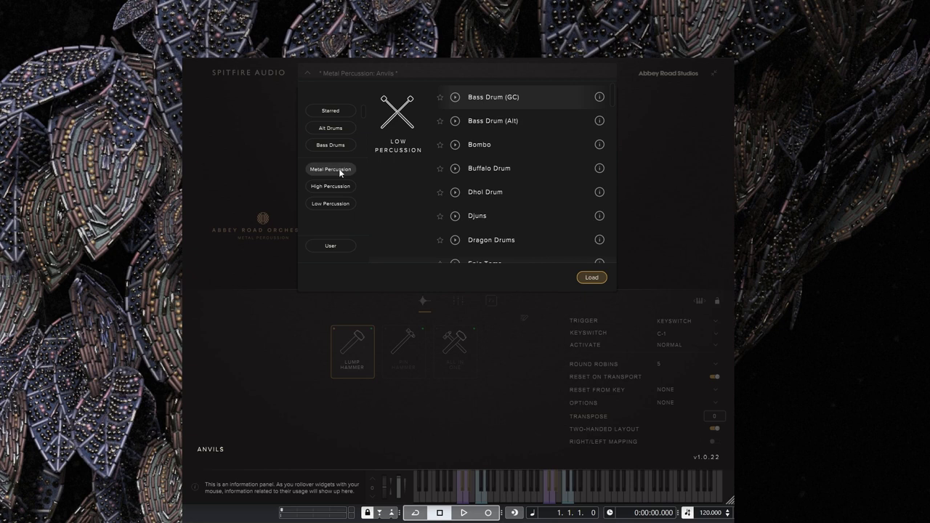
pyautogui.moveTo(615, 99)
pyautogui.mouseDown()
pyautogui.moveTo(583, 260)
pyautogui.moveTo(596, 239)
pyautogui.moveTo(608, 98)
pyautogui.mouseUp()
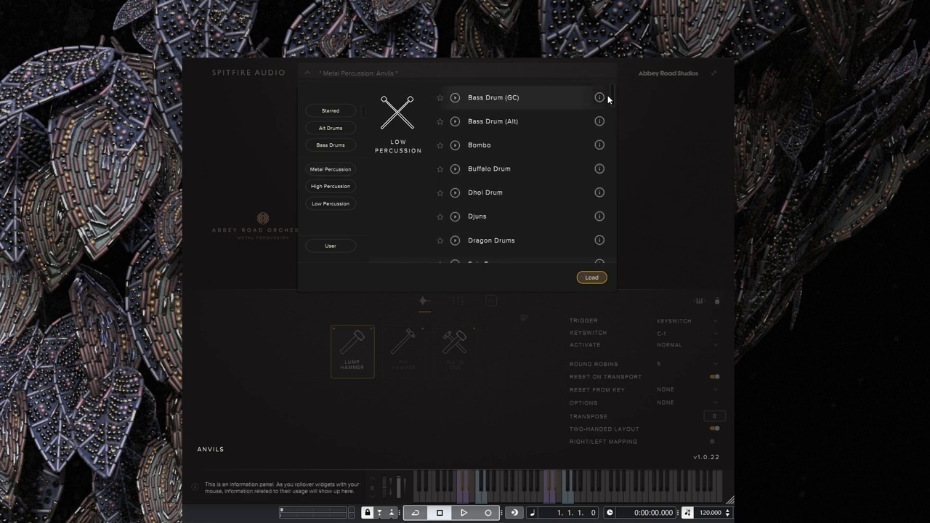
pyautogui.click(330, 169)
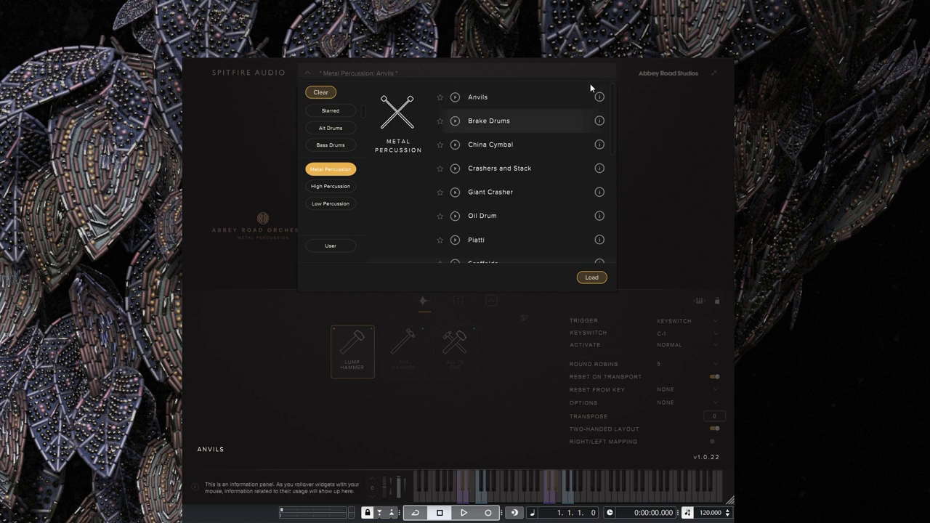
pyautogui.click(572, 72)
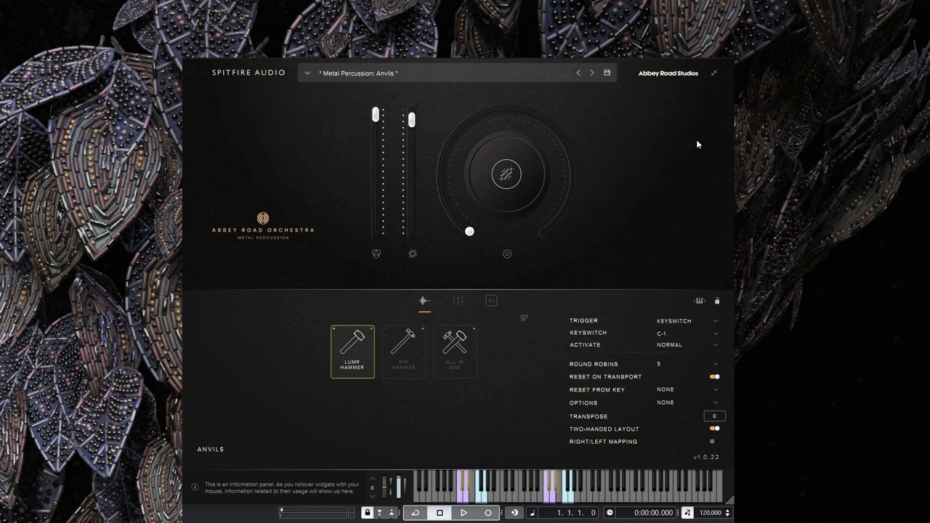
# - Examine the full list of Metal Percussion presets in the preset browser
pyautogui.click(424, 74)
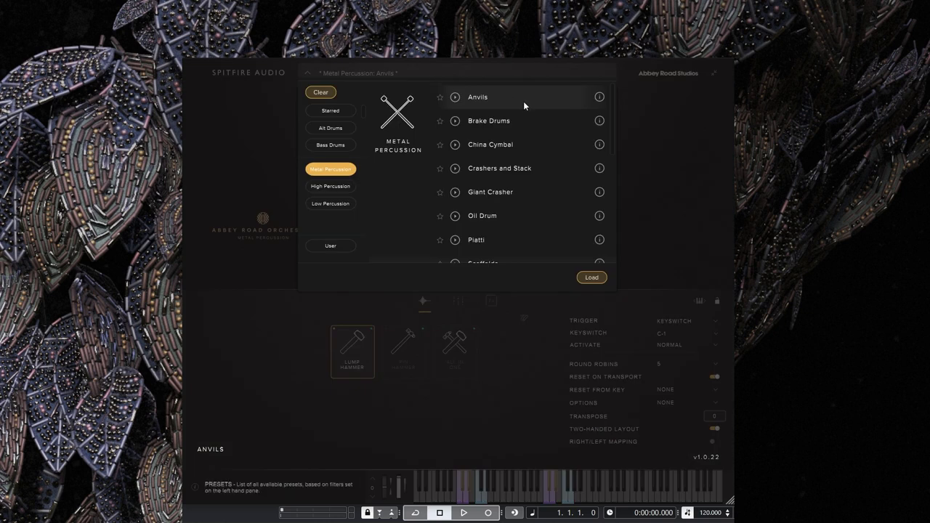
pyautogui.scroll(-5, 541, 218)
pyautogui.scroll(-3, 537, 234)
pyautogui.scroll(6, 536, 234)
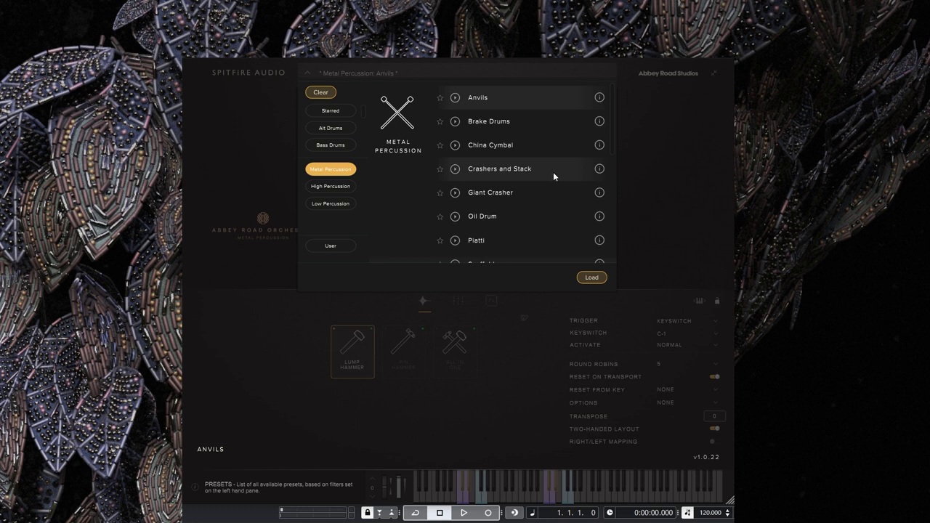
pyautogui.scroll(-2, 525, 211)
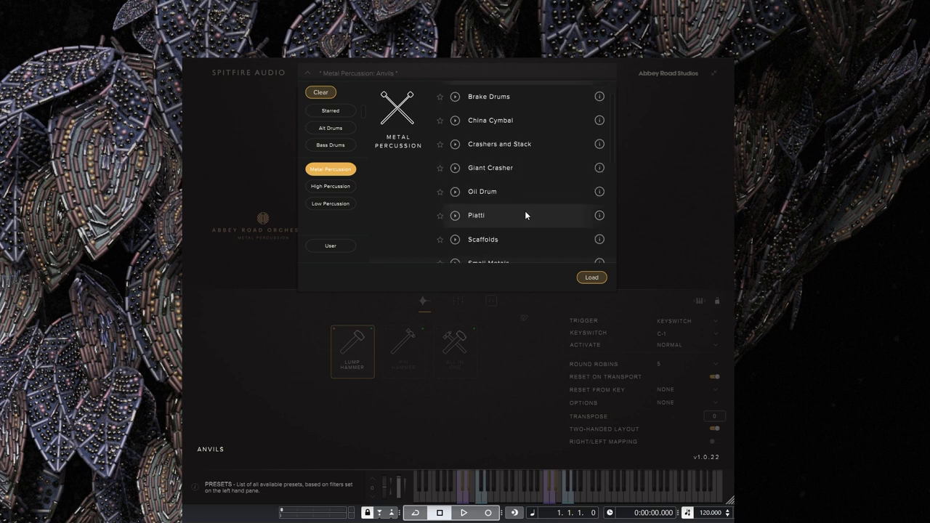
pyautogui.scroll(-1, 524, 213)
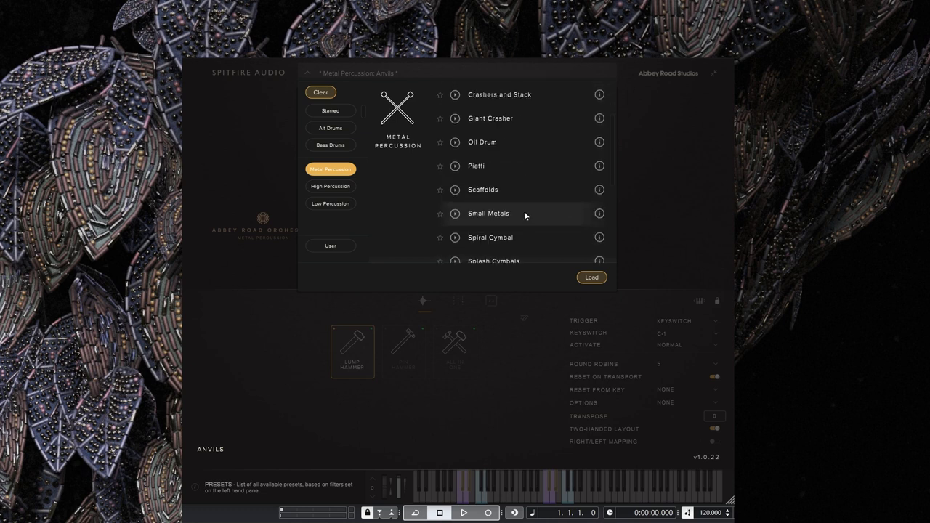
pyautogui.scroll(-1, 525, 212)
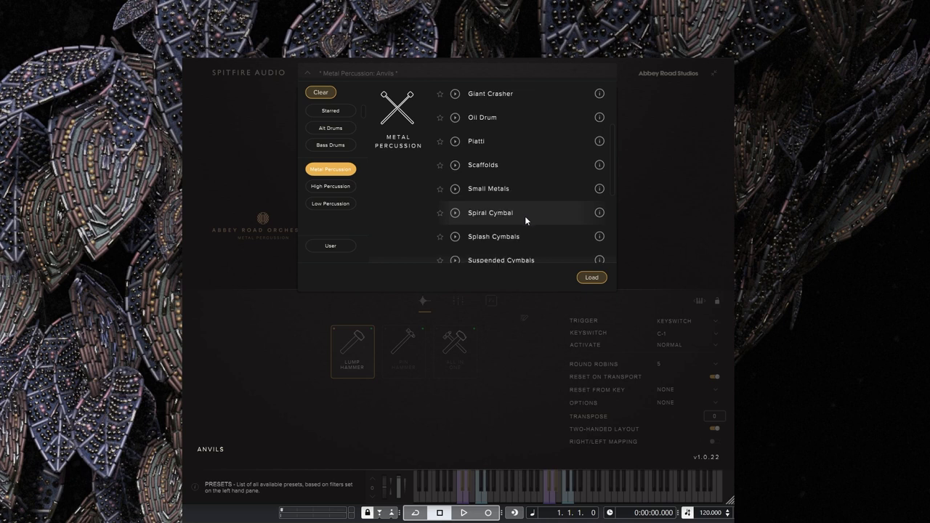
pyautogui.scroll(-2, 524, 215)
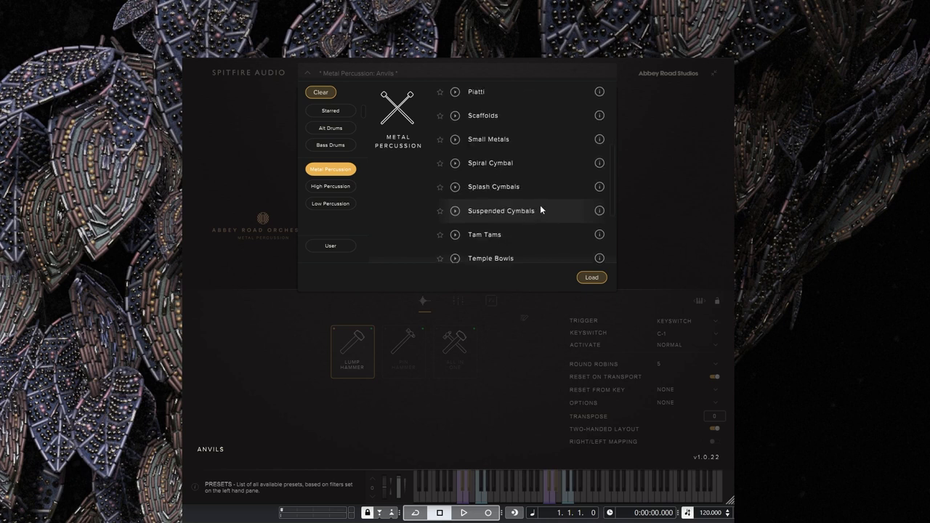
pyautogui.scroll(-1, 527, 226)
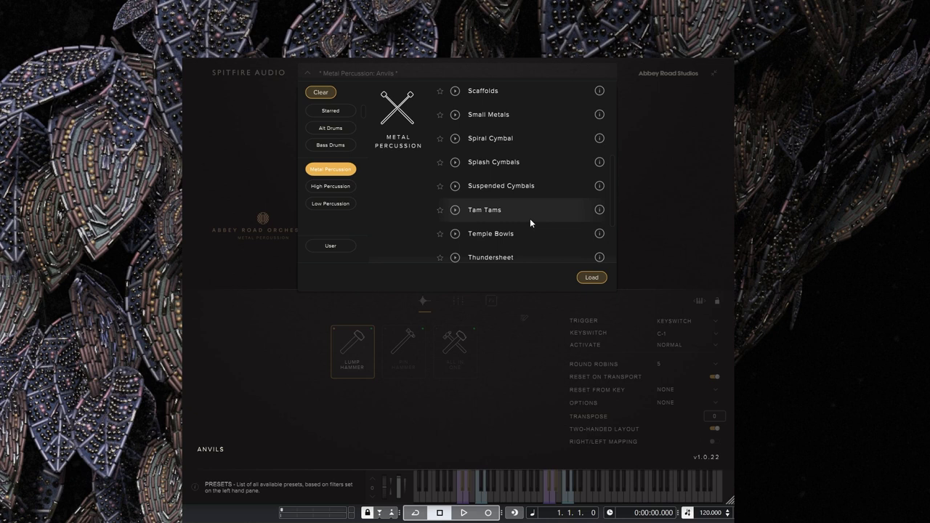
pyautogui.scroll(-1, 530, 218)
pyautogui.scroll(-2, 531, 216)
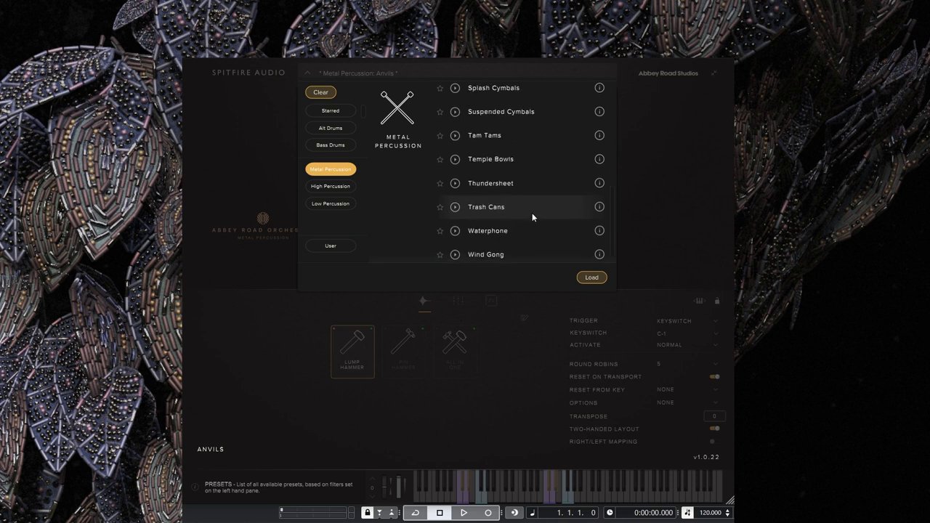
pyautogui.scroll(-1, 535, 210)
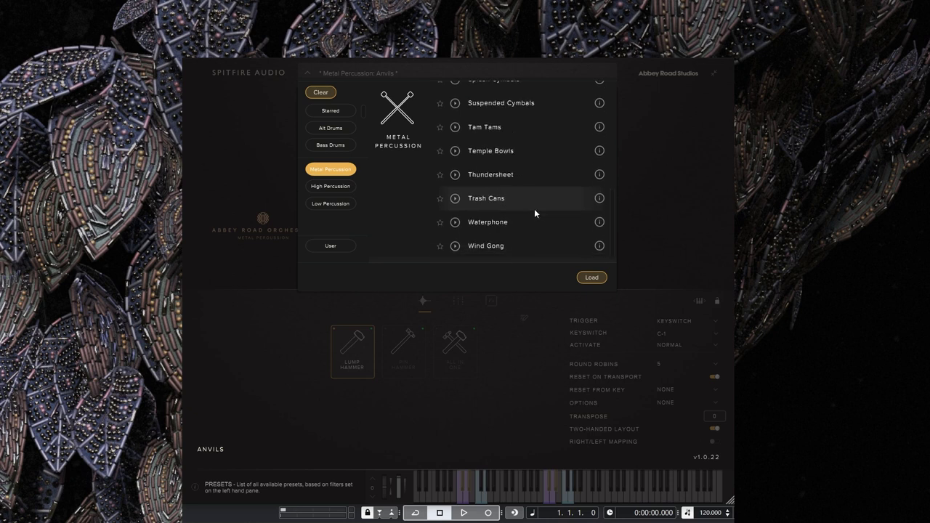
pyautogui.scroll(4, 534, 209)
pyautogui.scroll(5, 533, 209)
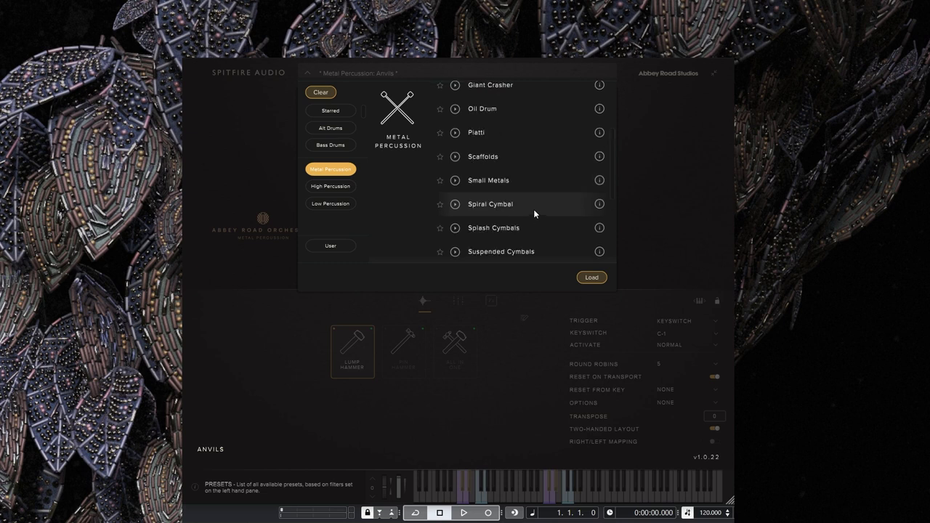
pyautogui.scroll(1, 534, 214)
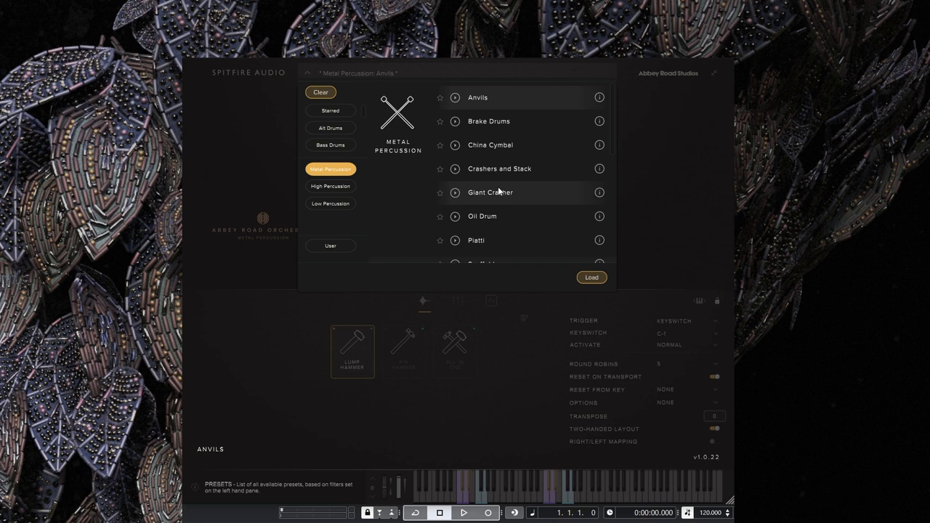
# - Load the Brake Drums preset and go through the Rubber Mallets and All in One techniques, returning to Poly Beaters
pyautogui.doubleClick(518, 120)
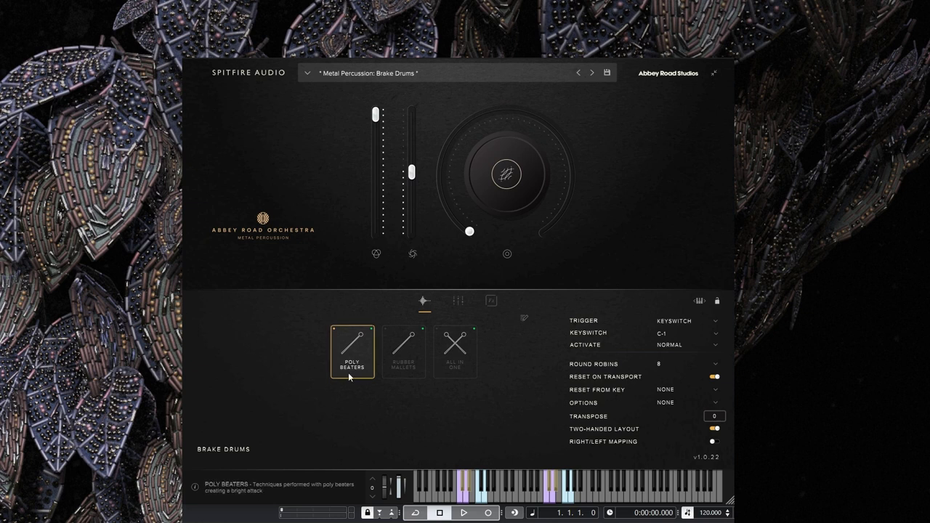
pyautogui.click(401, 376)
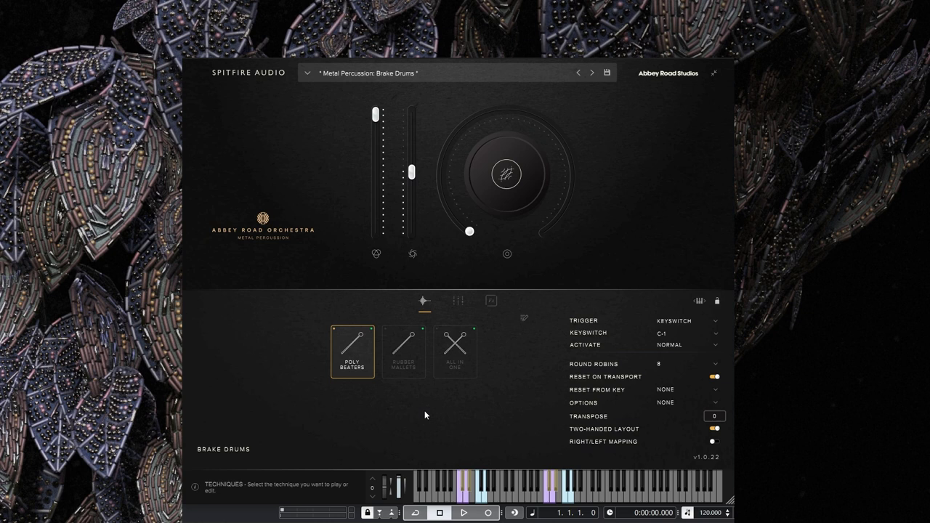
pyautogui.click(393, 349)
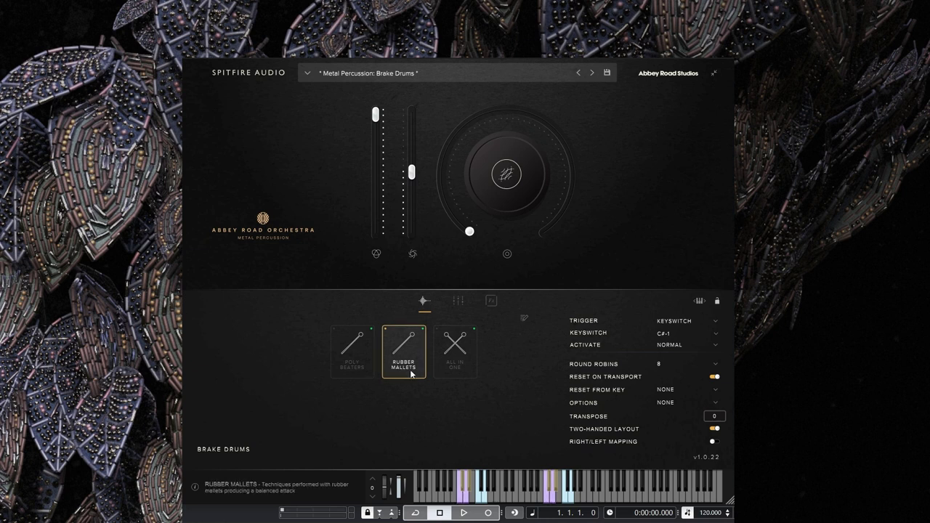
pyautogui.click(456, 354)
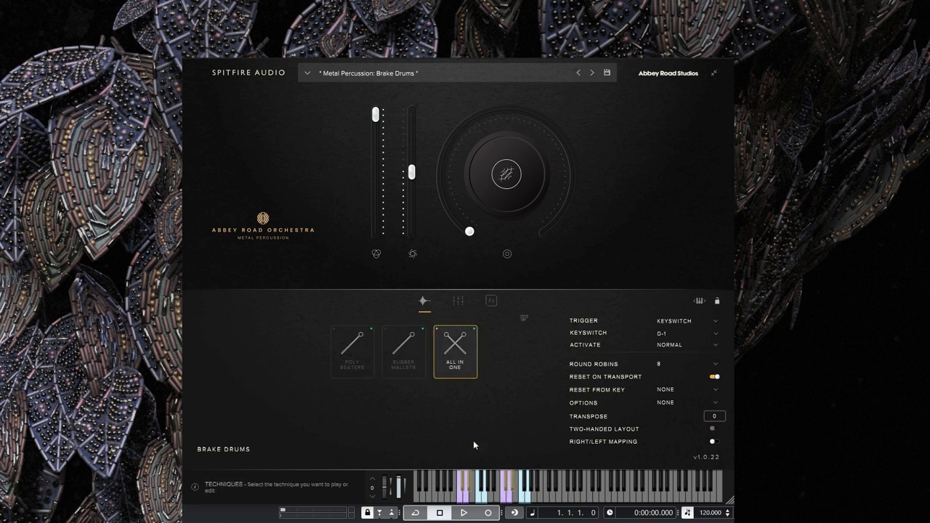
pyautogui.click(342, 363)
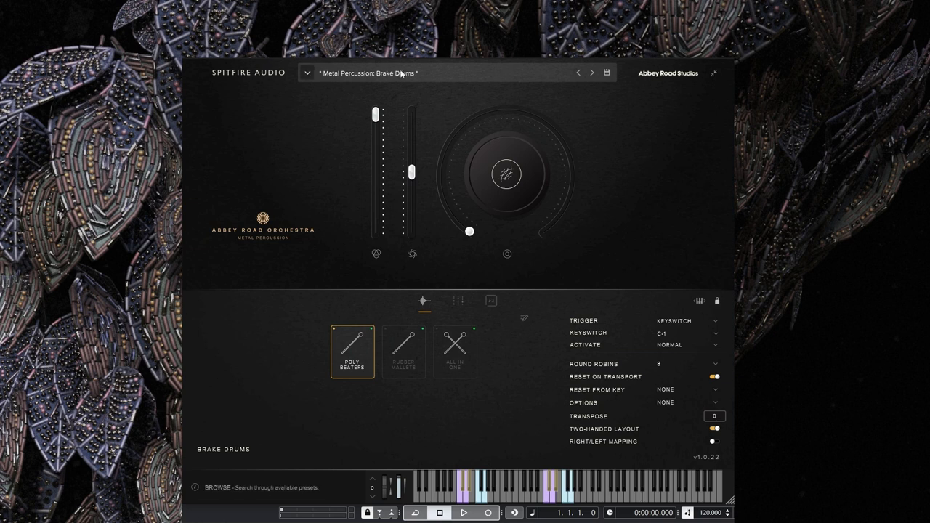
# - Load the China Cymbal preset and go through its Sticks, Bows and Scrapes techniques
pyautogui.click(343, 73)
pyautogui.doubleClick(534, 154)
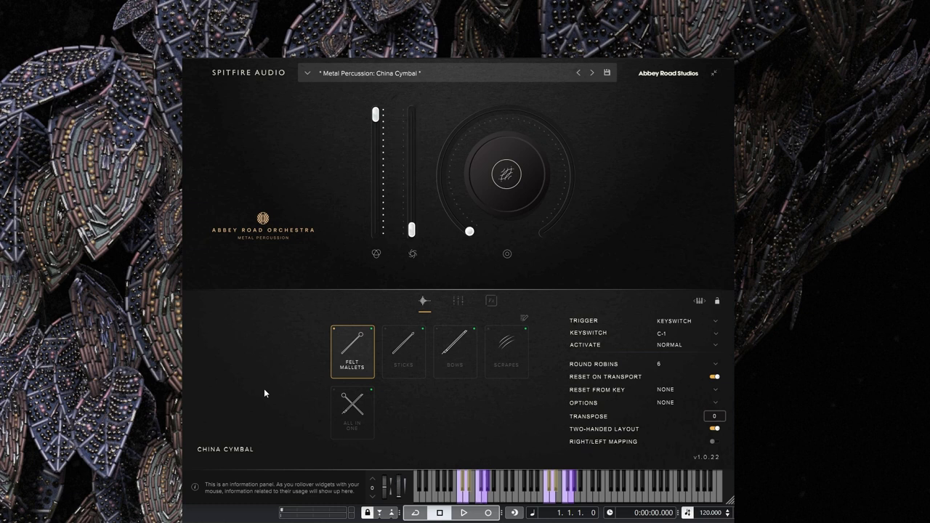
pyautogui.click(387, 355)
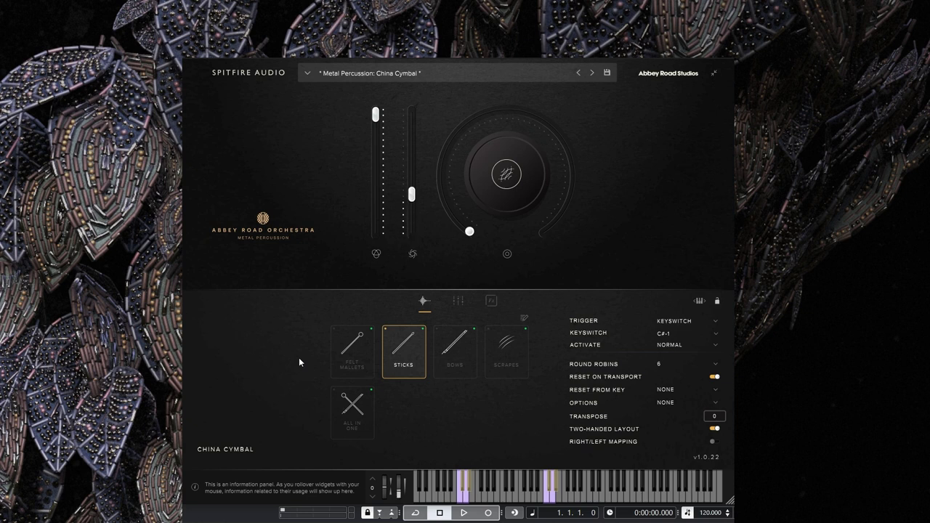
pyautogui.click(441, 355)
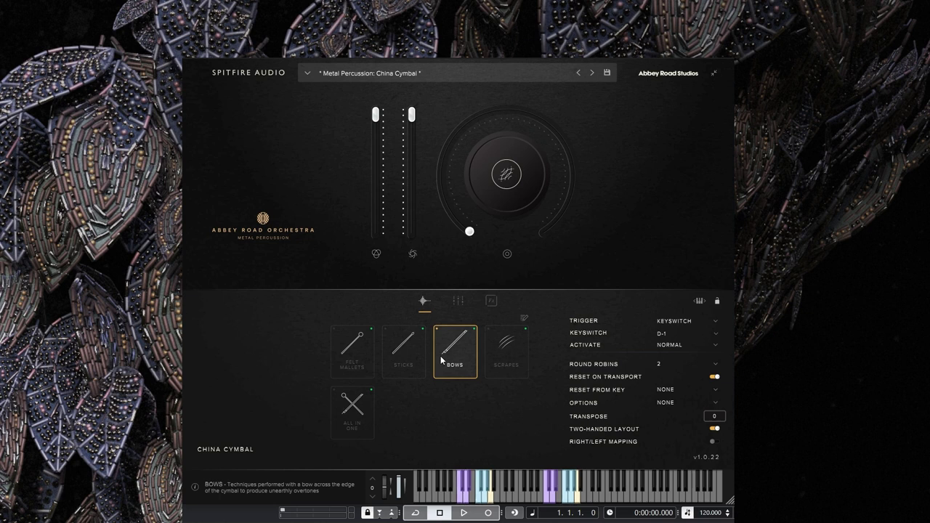
pyautogui.click(487, 346)
pyautogui.keyDown('shift'); pyautogui.click(463, 351); pyautogui.keyUp('shift')
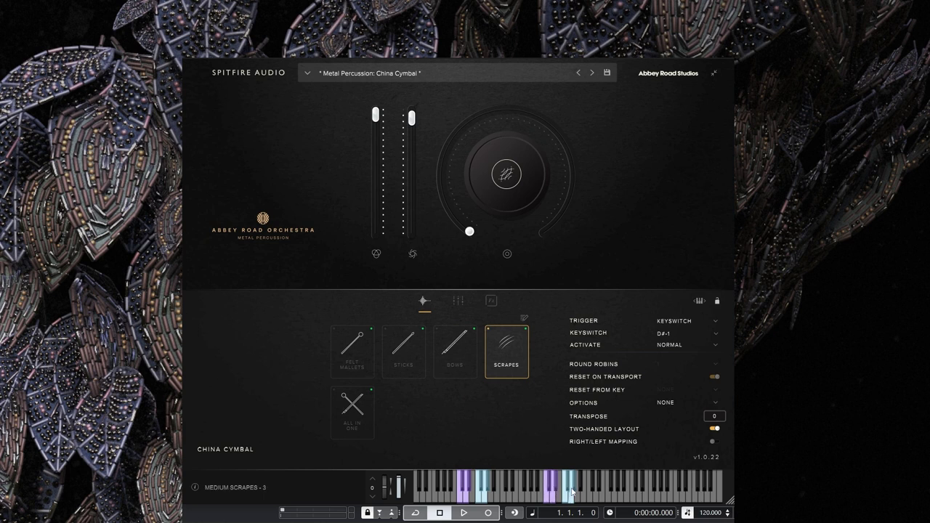
# - Load the Crashers and Stack preset and switch to its Rods and Dreads technique
pyautogui.click(455, 71)
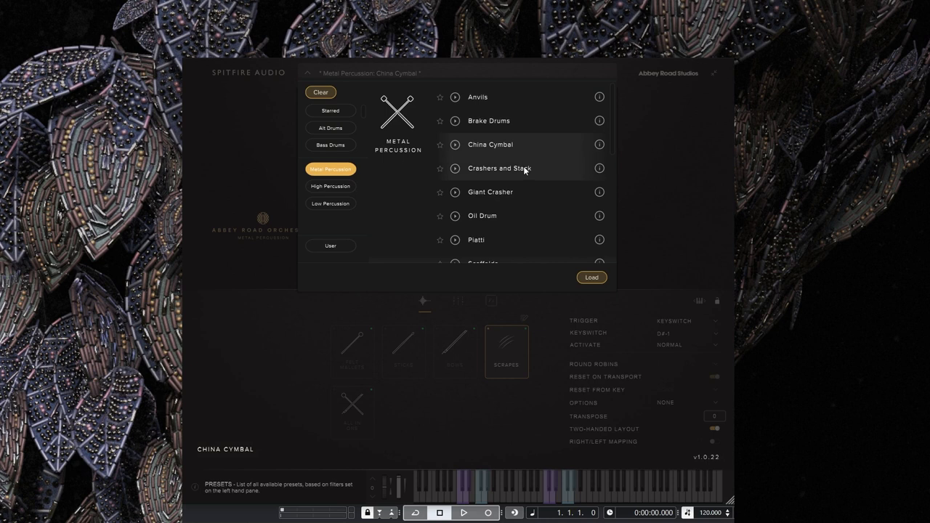
pyautogui.doubleClick(524, 169)
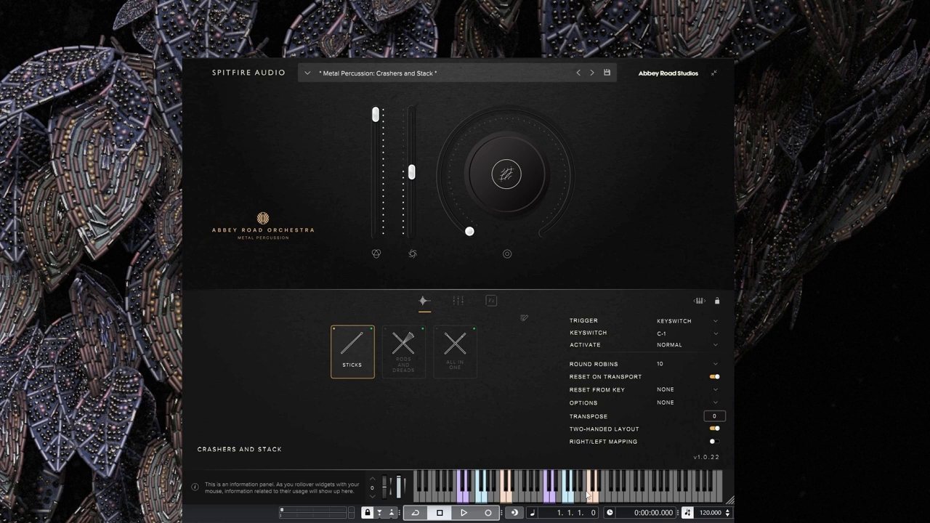
pyautogui.click(404, 348)
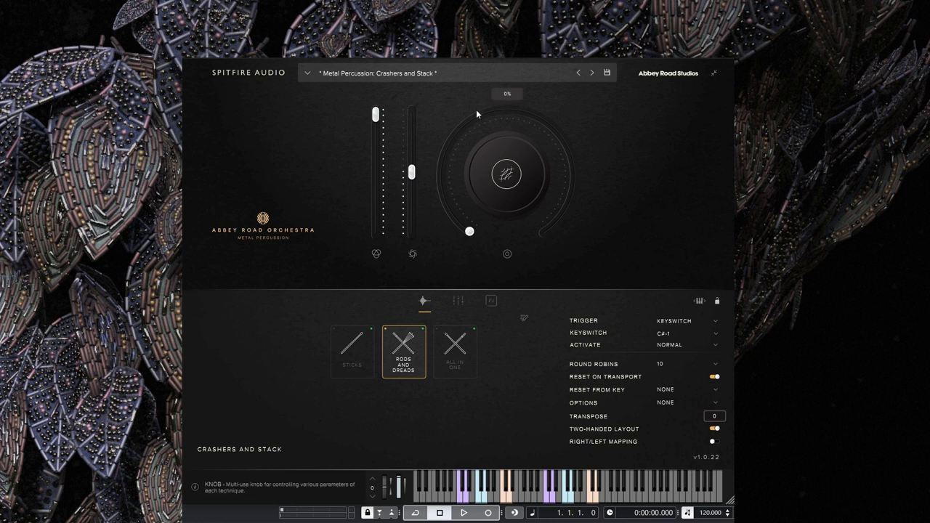
# - Load the Giant Crasher preset and switch to its Puili Sticks technique
pyautogui.click(440, 72)
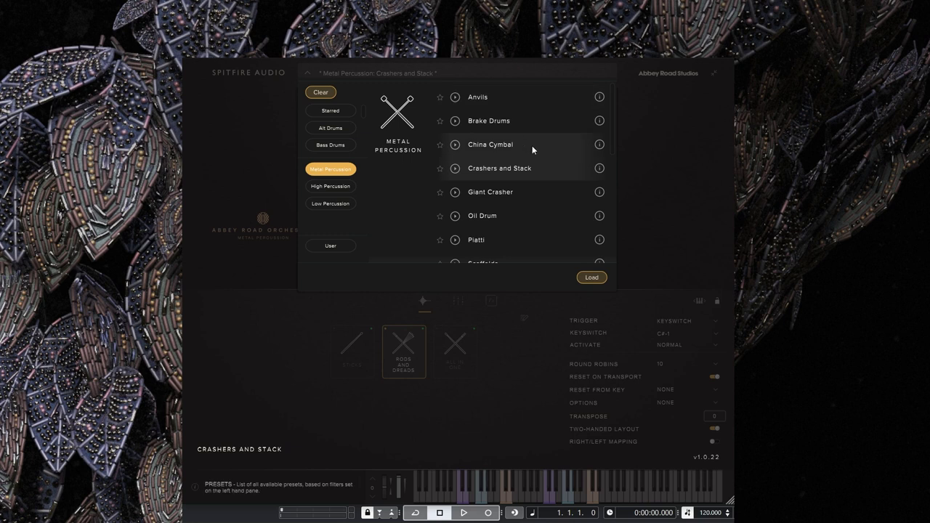
pyautogui.click(527, 192)
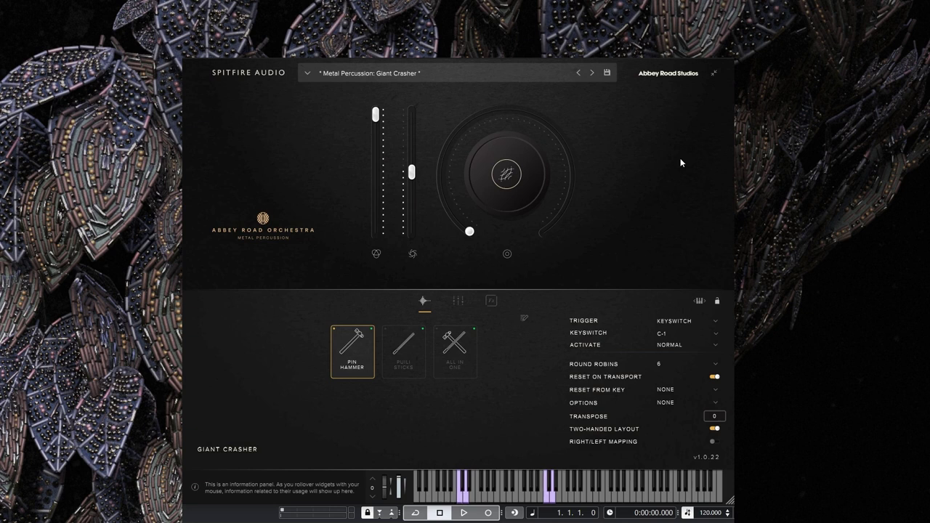
pyautogui.click(404, 353)
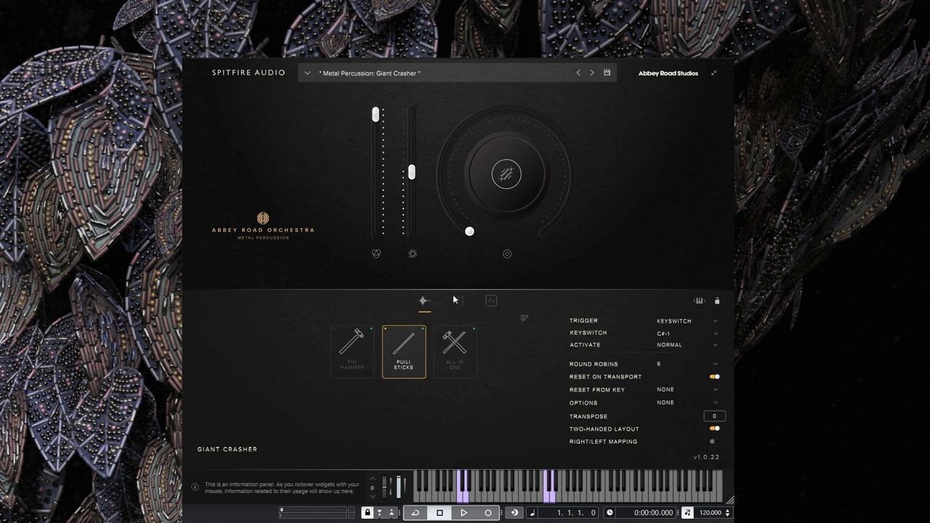
# - Load the Oil Drum preset and go through its Soft Felt and Brushes techniques
pyautogui.click(457, 71)
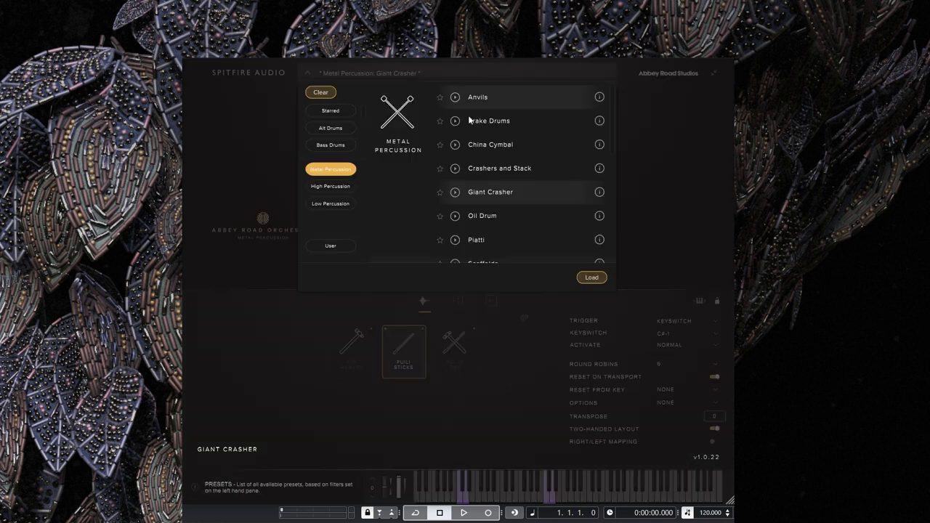
pyautogui.doubleClick(493, 215)
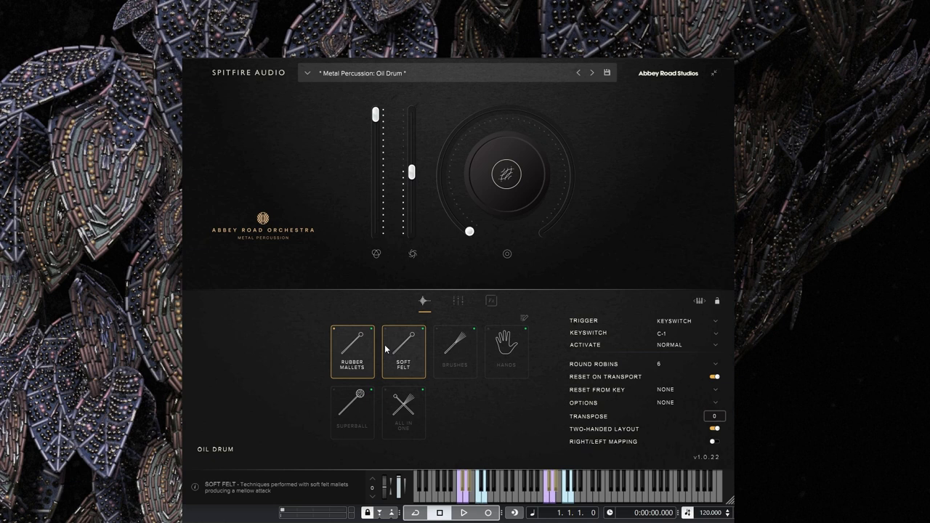
pyautogui.click(373, 391)
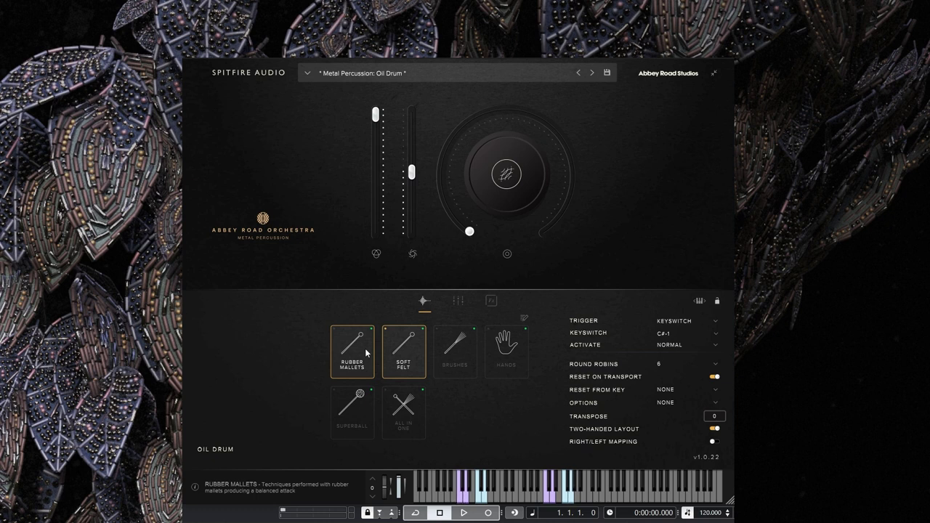
pyautogui.click(454, 341)
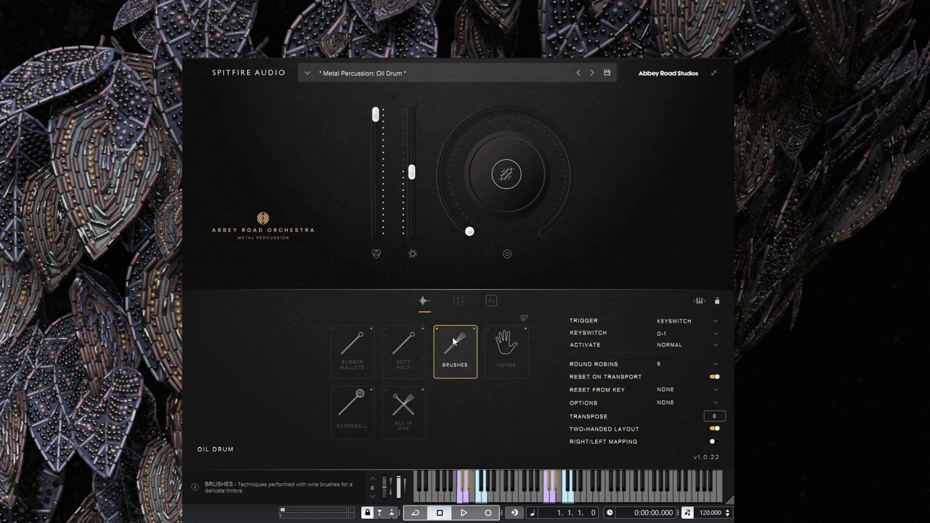
# - Switch the Oil Drum preset to its Hands technique, followed by Superball
pyautogui.click(521, 367)
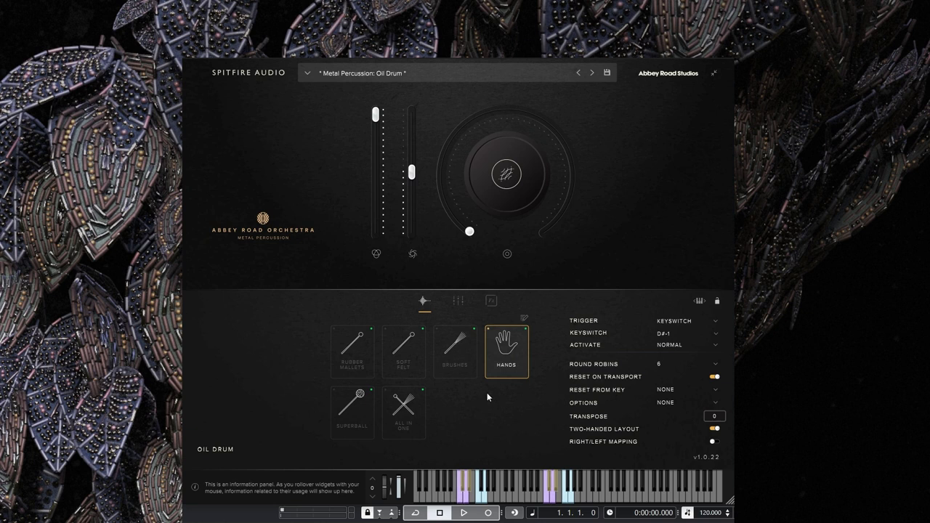
pyautogui.click(340, 411)
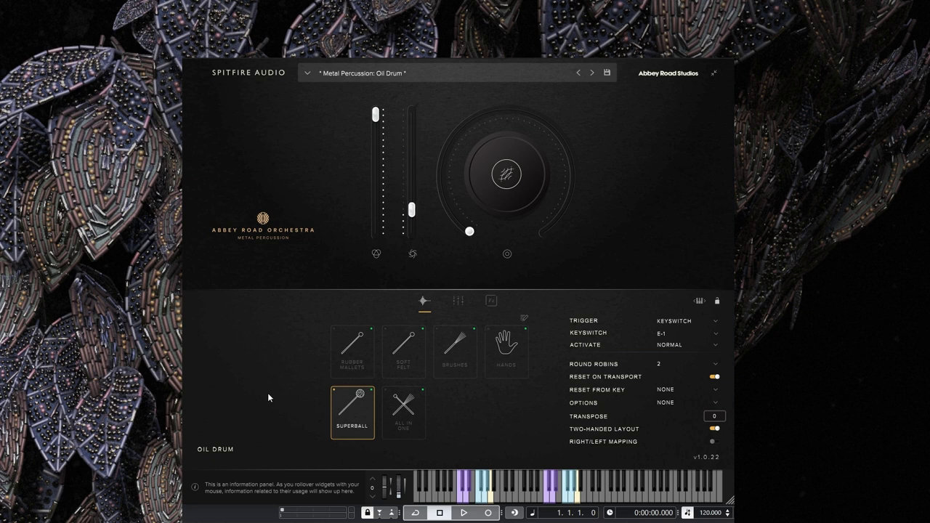
# - Load the Piatti preset from the Metal Percussion category
pyautogui.click(475, 74)
pyautogui.doubleClick(512, 207)
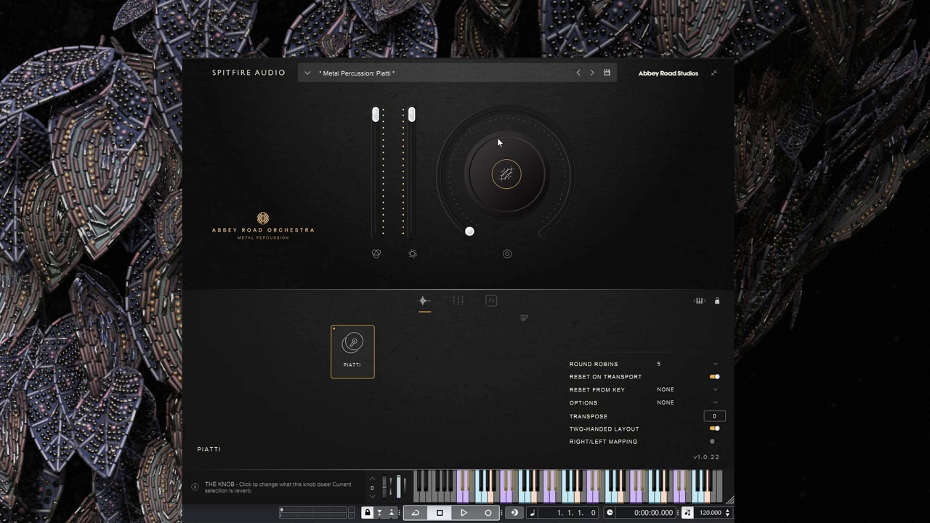
pyautogui.moveTo(484, 129)
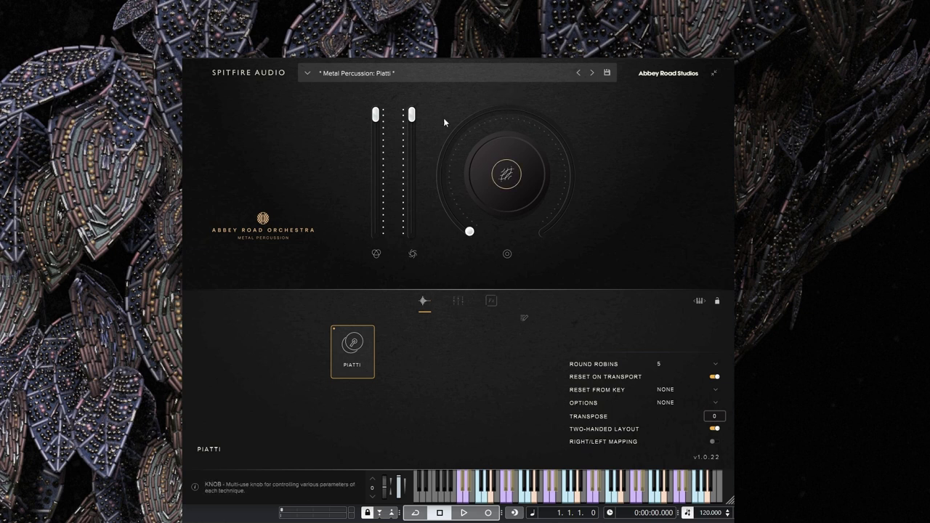
# - Load the Scaffolds preset and switch to its Pin Hammer technique
pyautogui.click(418, 74)
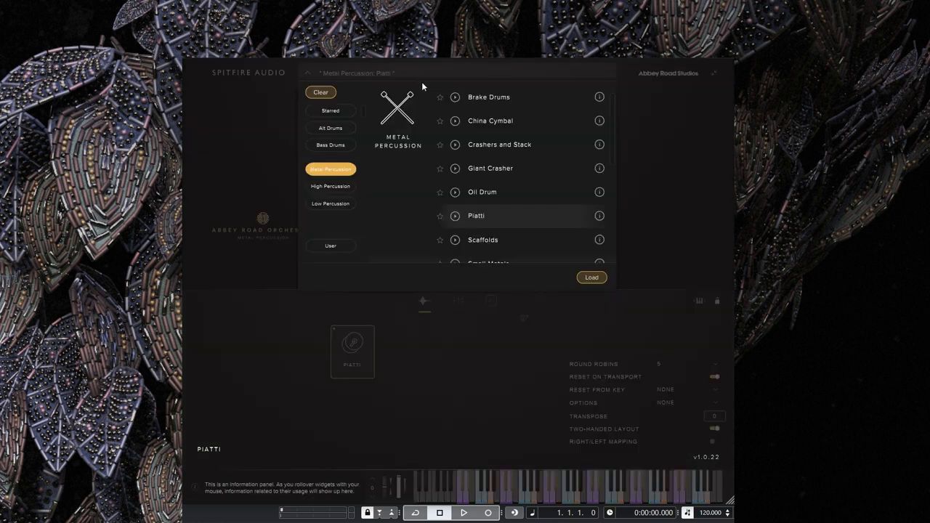
pyautogui.doubleClick(500, 239)
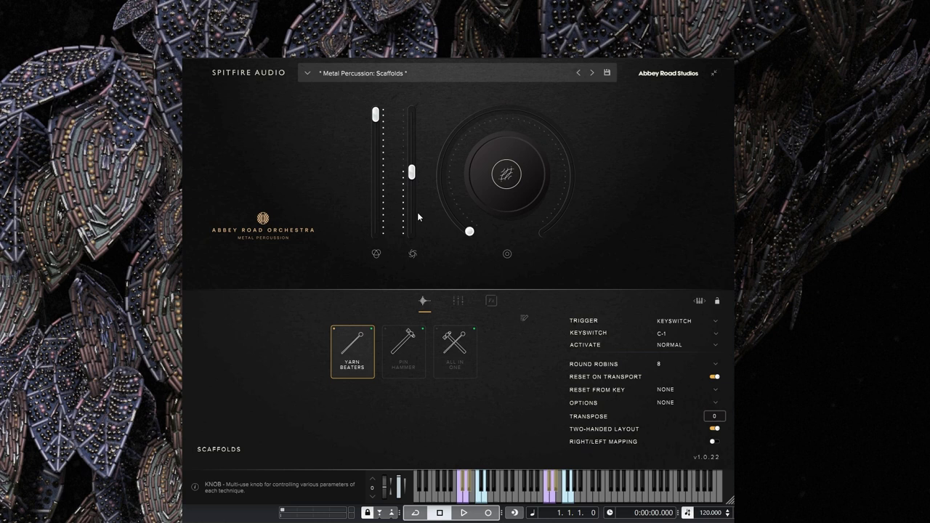
pyautogui.click(403, 351)
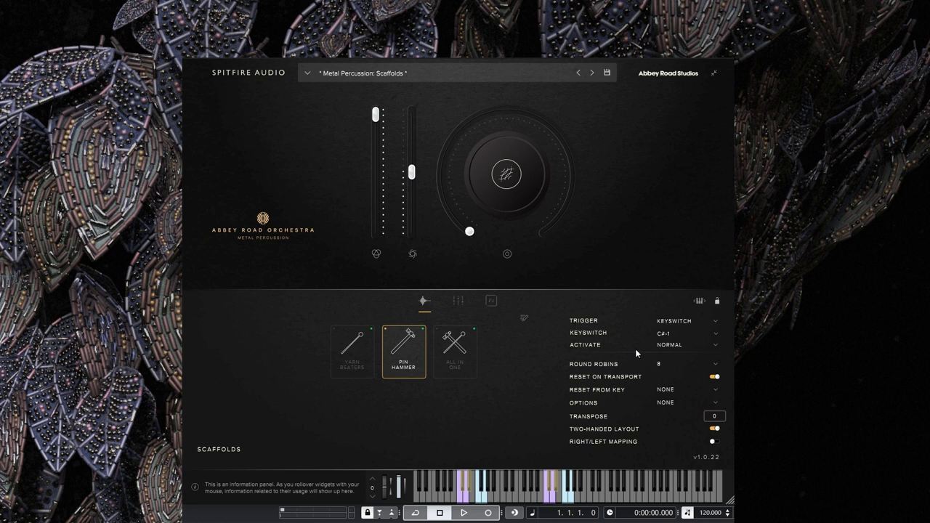
# - Load the Small Metals preset and go through its Bell Tree, Cabassa and Chain Drops instruments
pyautogui.click(418, 74)
pyautogui.scroll(-1, 524, 215)
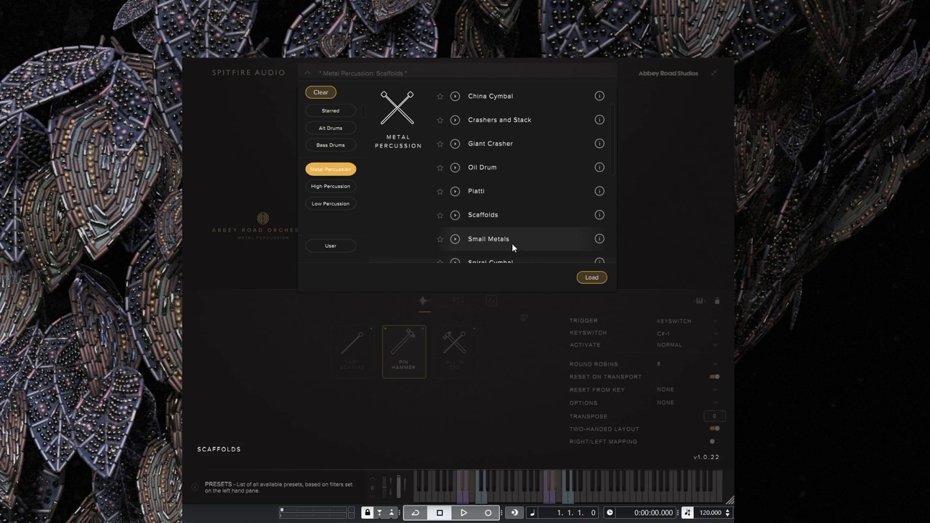
pyautogui.doubleClick(512, 242)
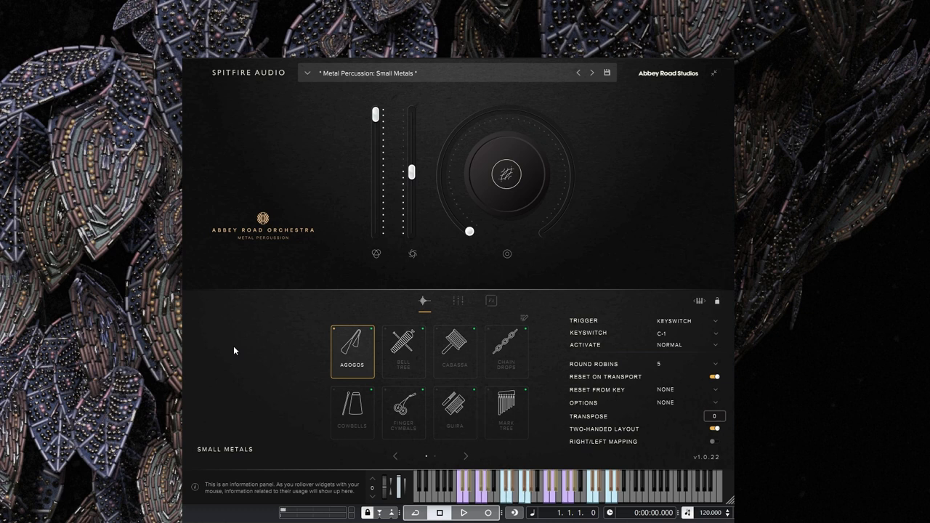
pyautogui.click(404, 348)
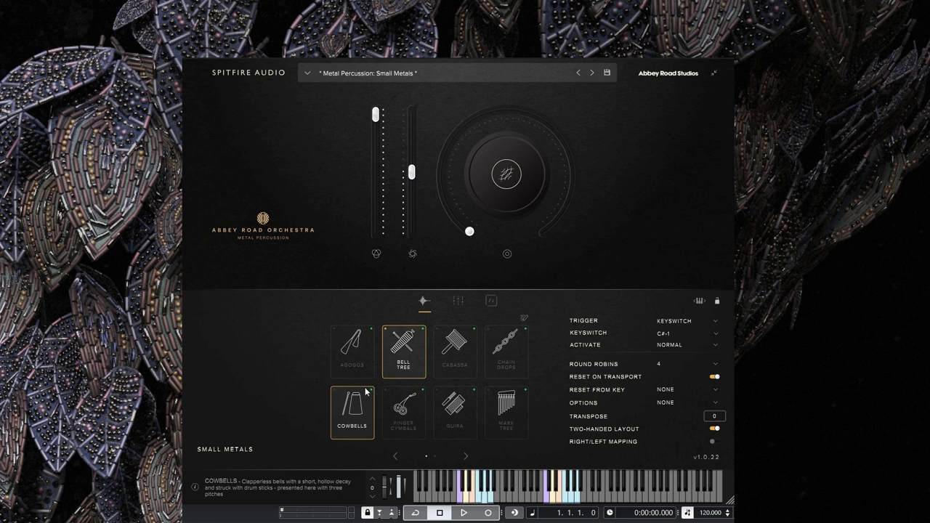
pyautogui.click(458, 362)
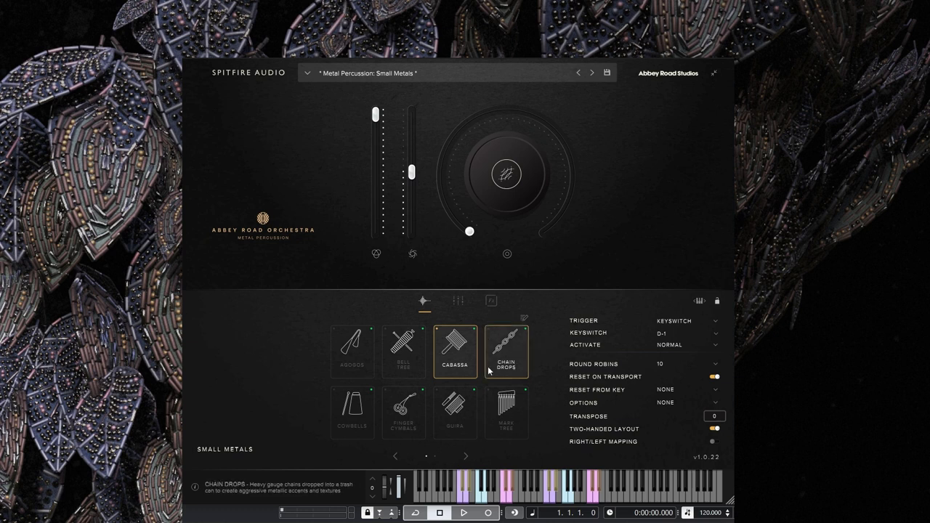
pyautogui.click(506, 350)
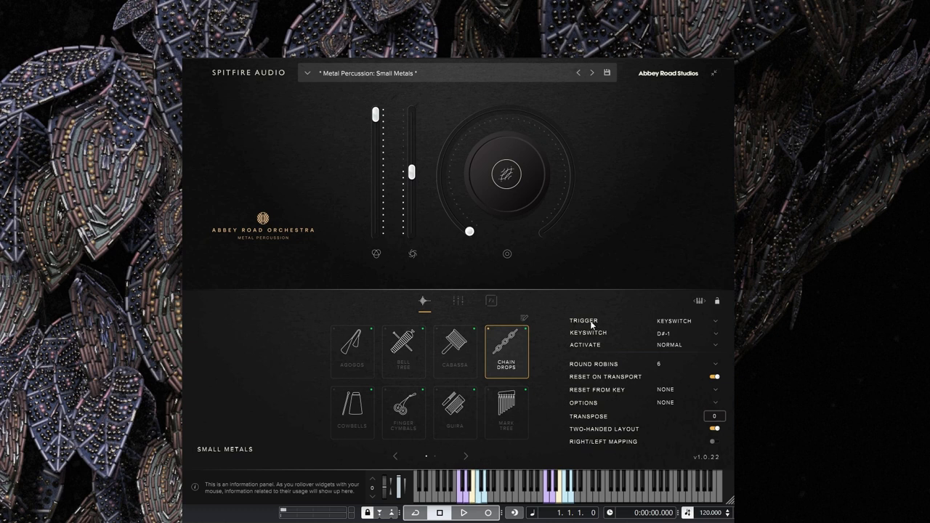
# - Go through the Cowbells, Finger Cymbals, Guira and Mark Tree instruments of Small Metals
pyautogui.click(354, 411)
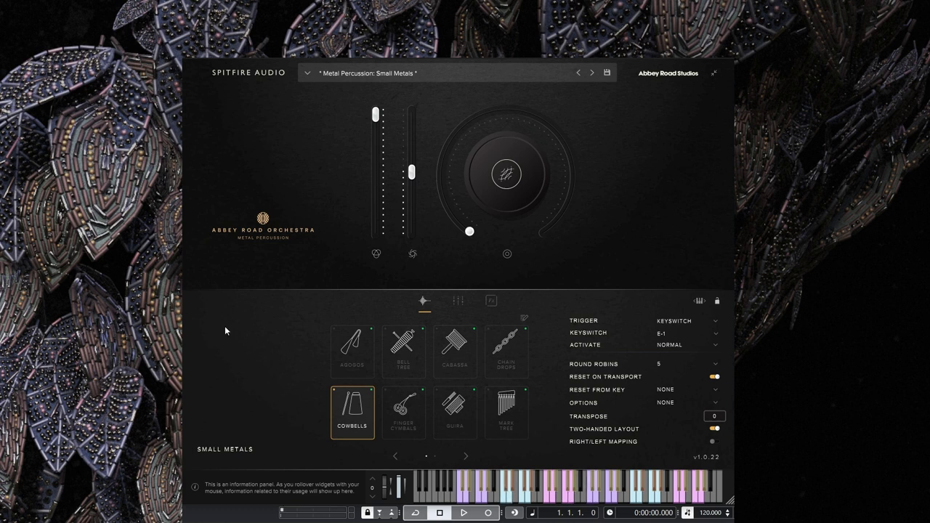
pyautogui.click(401, 411)
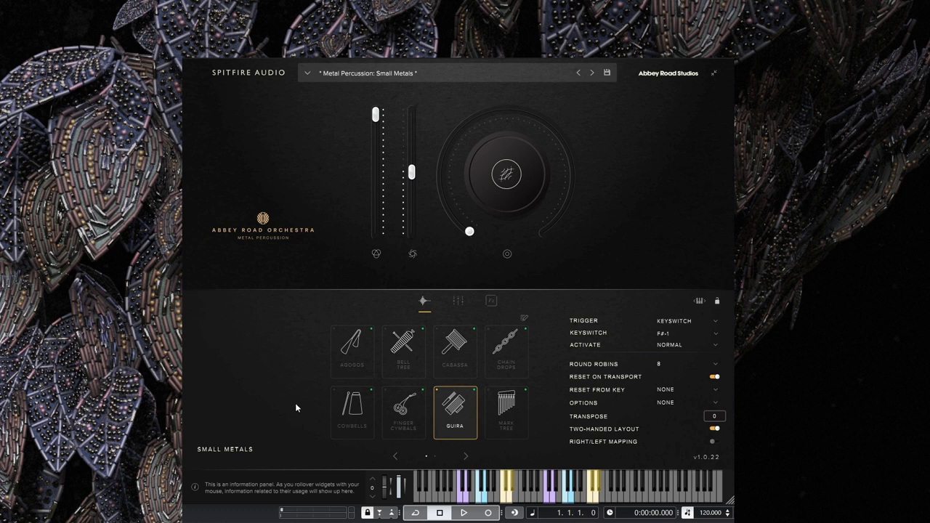
pyautogui.click(511, 405)
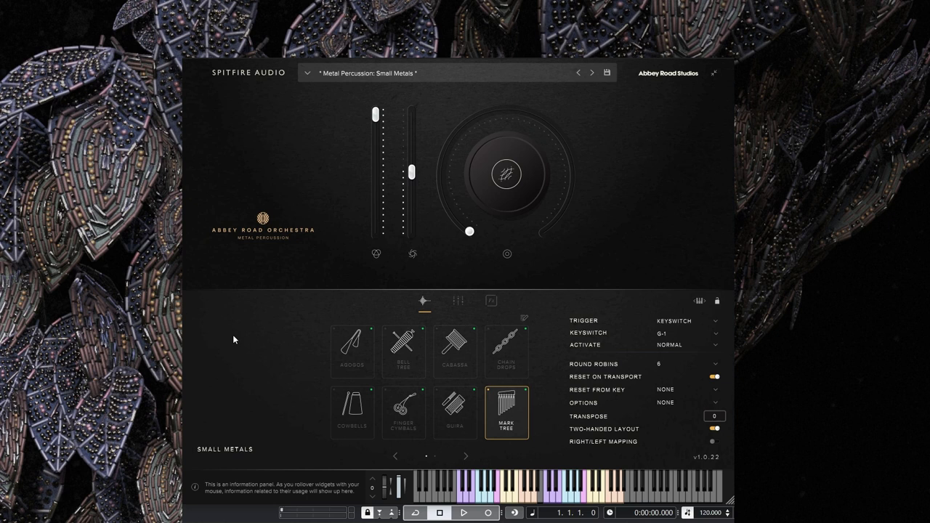
# - Go through Reco-Reco, Sleigh/Indian Bells, Spring Coil, Tambourines and Triangles on the second page of Small Metals
pyautogui.click(467, 458)
pyautogui.click(361, 361)
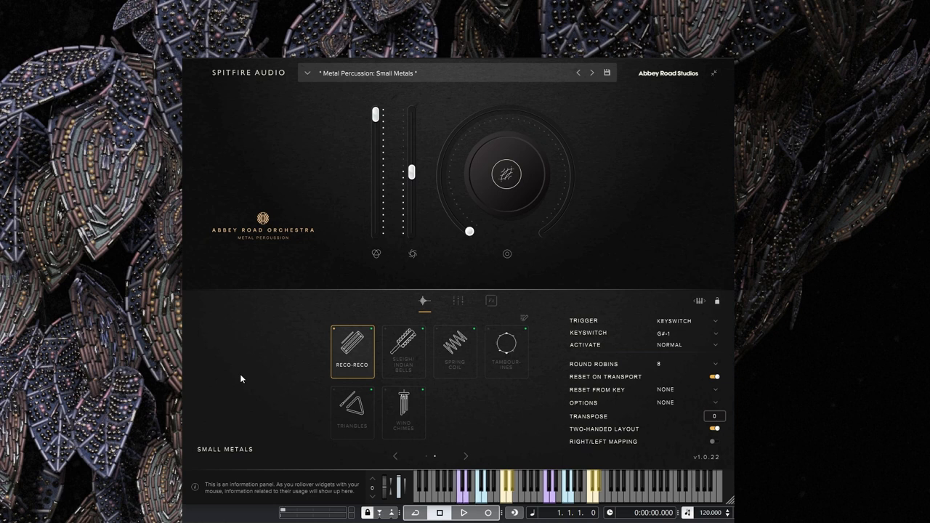
pyautogui.click(407, 356)
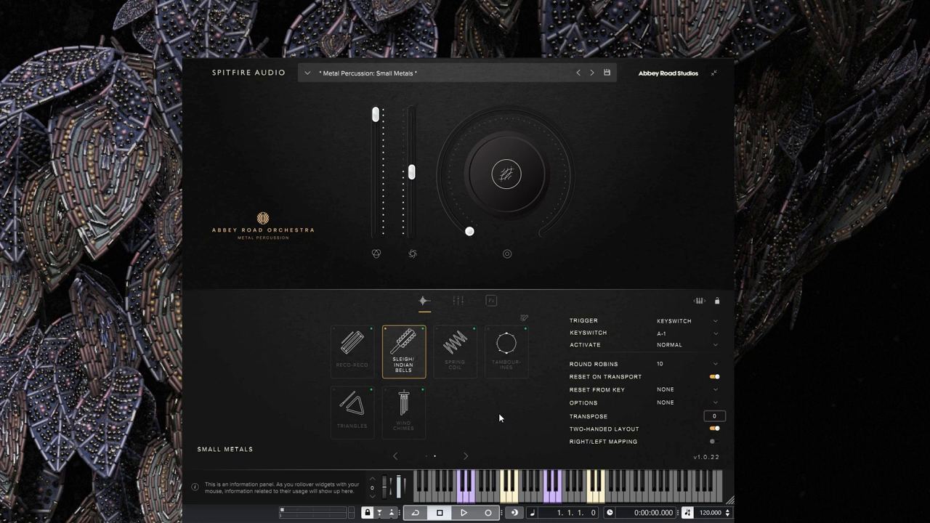
pyautogui.click(455, 369)
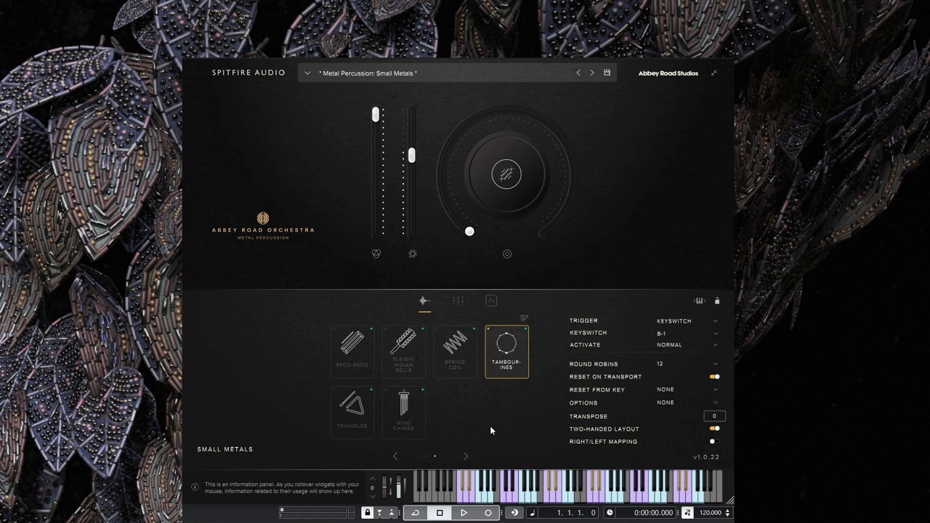
pyautogui.click(339, 417)
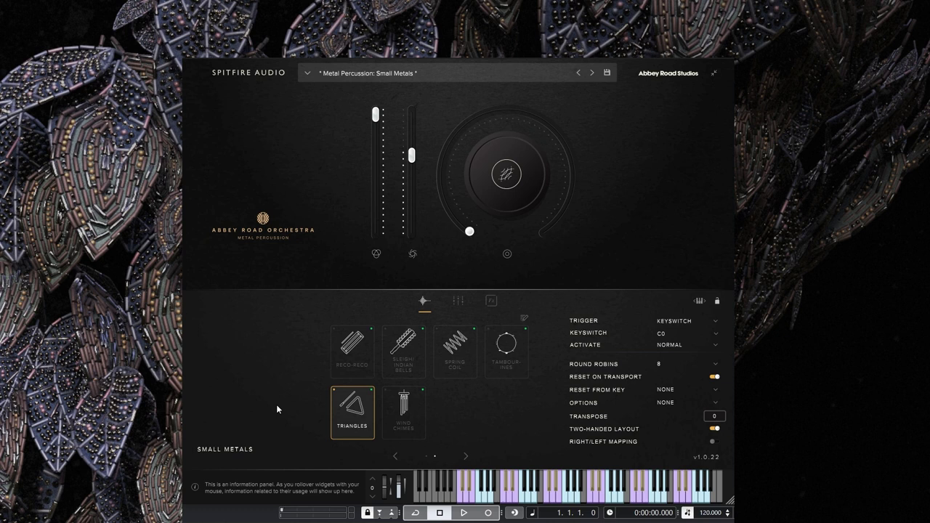
# - Look through all pages of microphone signals in the signal mixer for the Small Metals Triangles
pyautogui.click(458, 301)
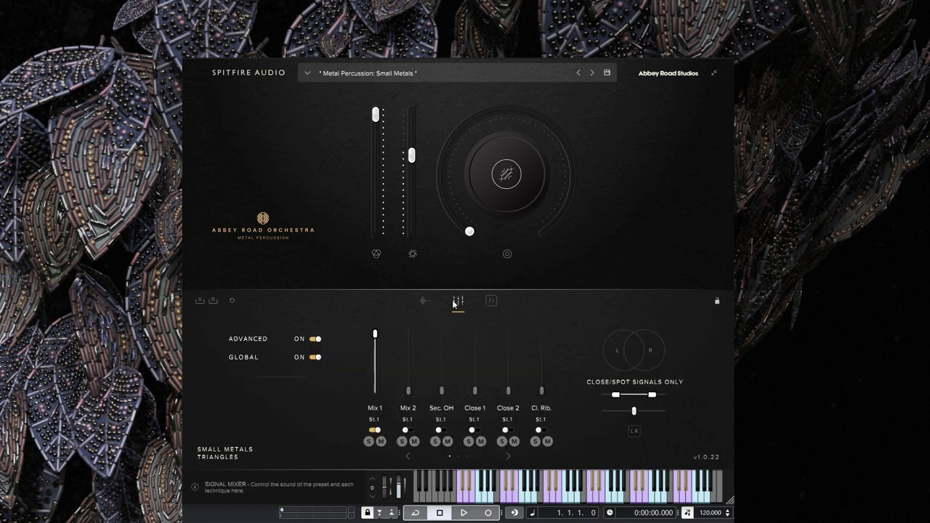
pyautogui.click(507, 457)
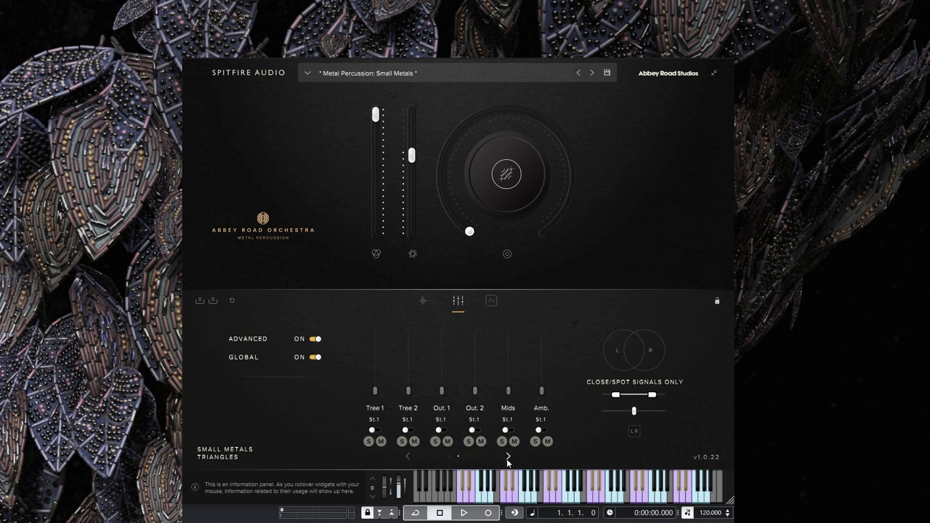
pyautogui.click(408, 457)
pyautogui.click(507, 457)
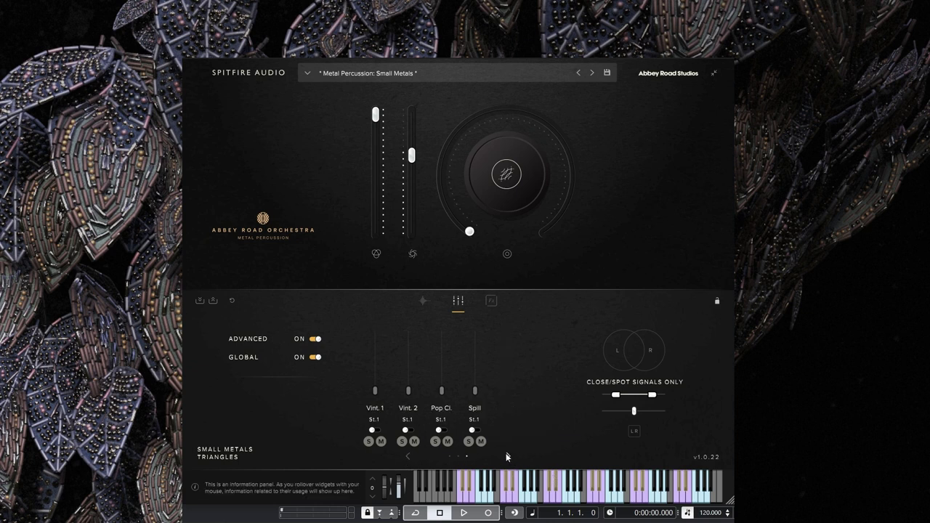
pyautogui.click(405, 456)
pyautogui.click(405, 455)
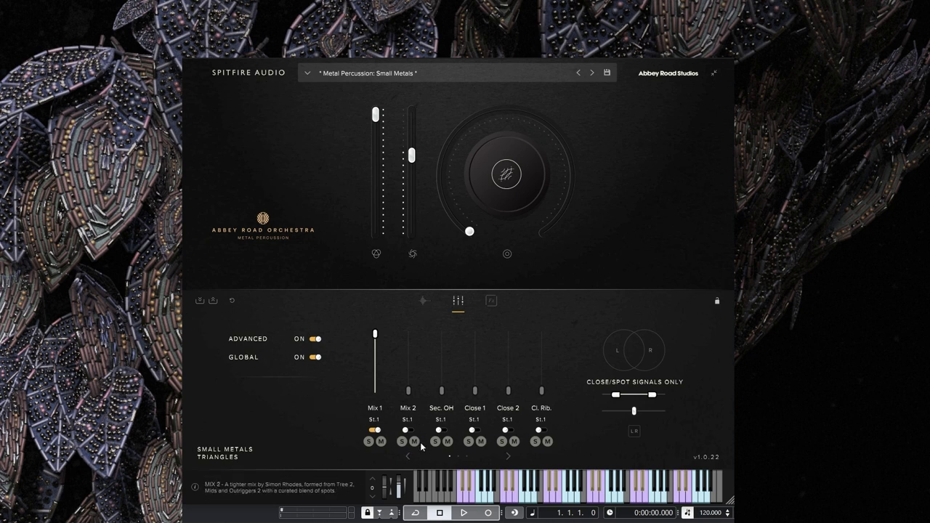
# - Return to the Small Metals techniques and switch to Wind Chimes
pyautogui.click(425, 302)
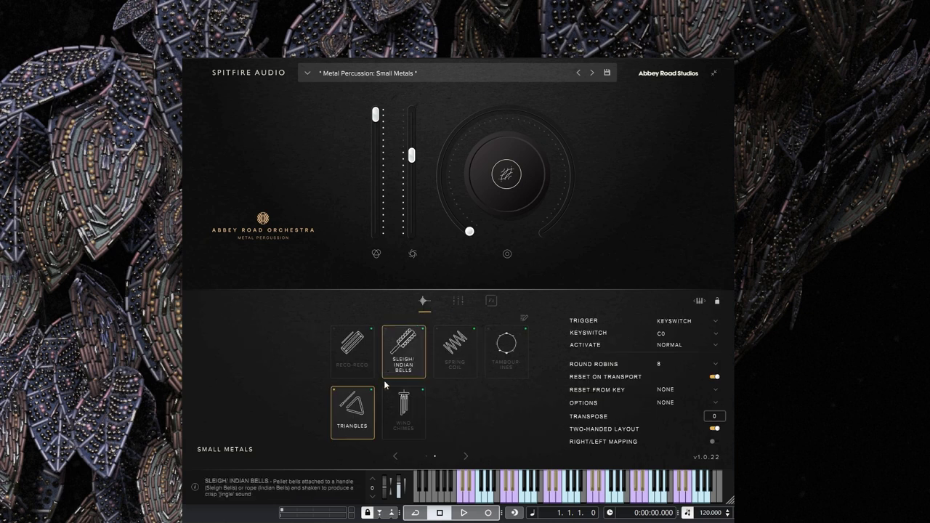
pyautogui.click(395, 409)
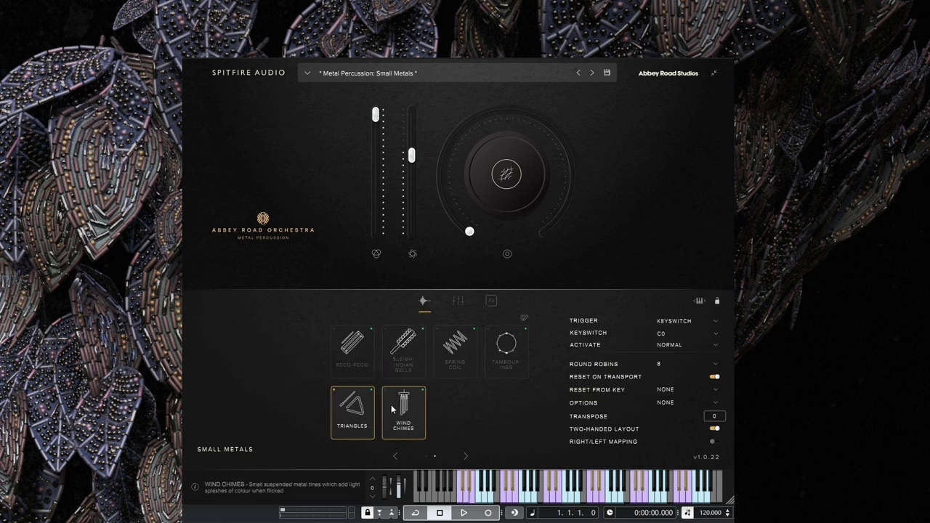
pyautogui.click(408, 404)
pyautogui.click(424, 376)
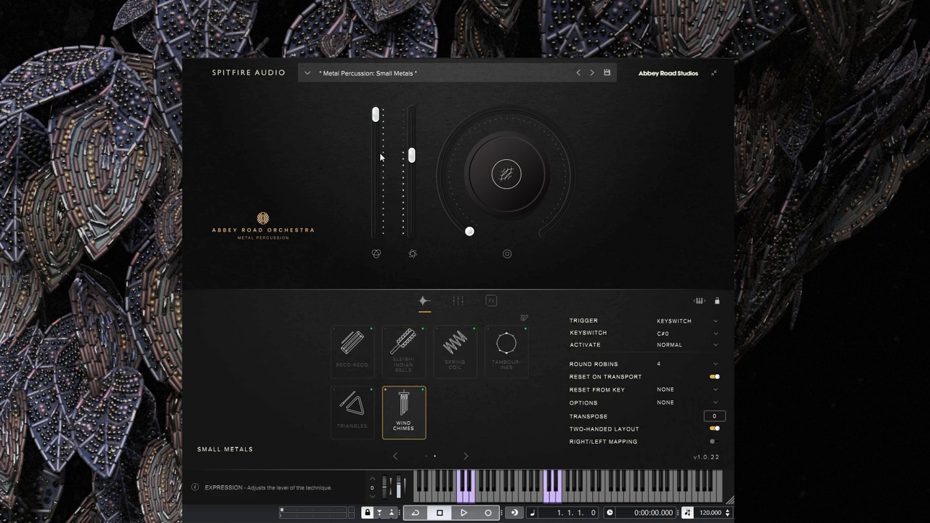
# - Load the Spiral Cymbal preset
pyautogui.click(395, 75)
pyautogui.scroll(-1, 512, 214)
pyautogui.doubleClick(501, 237)
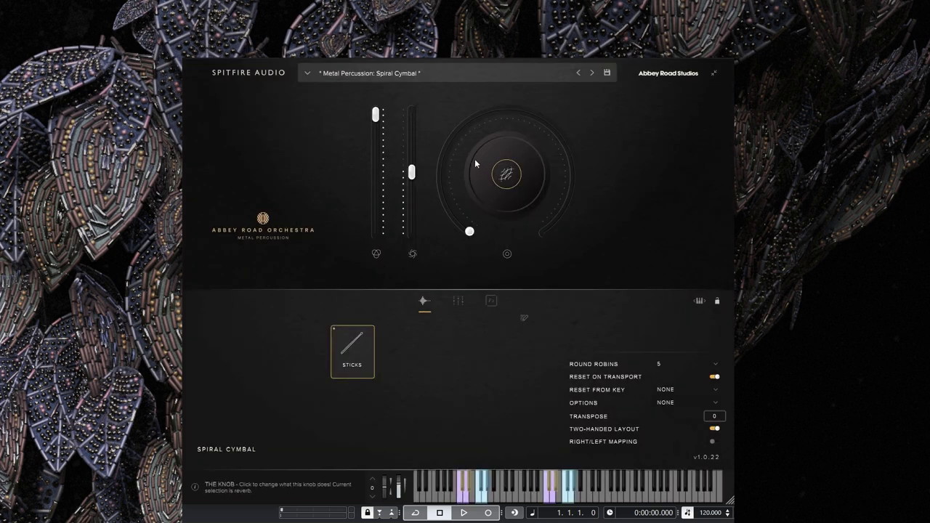
# - Load the Splash Cymbals preset
pyautogui.click(360, 72)
pyautogui.scroll(-1, 476, 191)
pyautogui.doubleClick(507, 239)
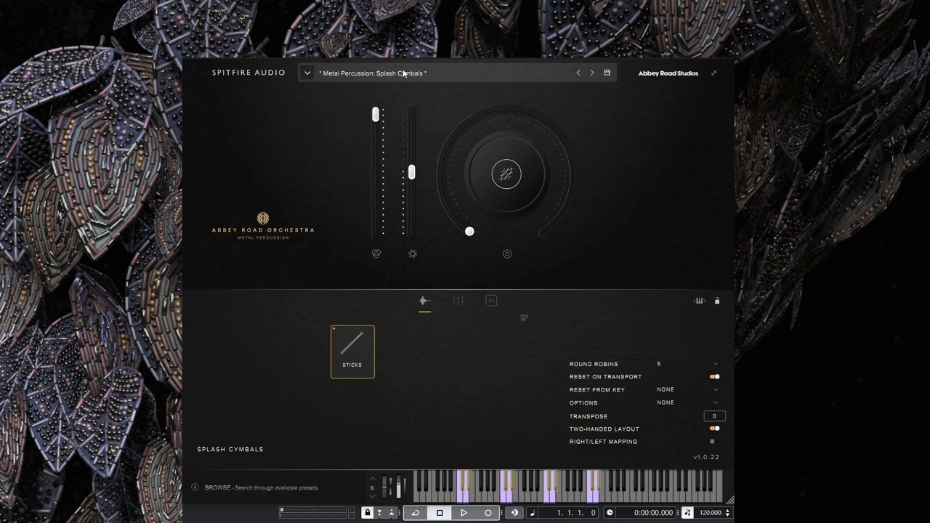
# - Load the Suspended Cymbals preset and go through its Brushes, Sticks and Bows techniques, auditioning several articulations on the keyboard
pyautogui.click(373, 72)
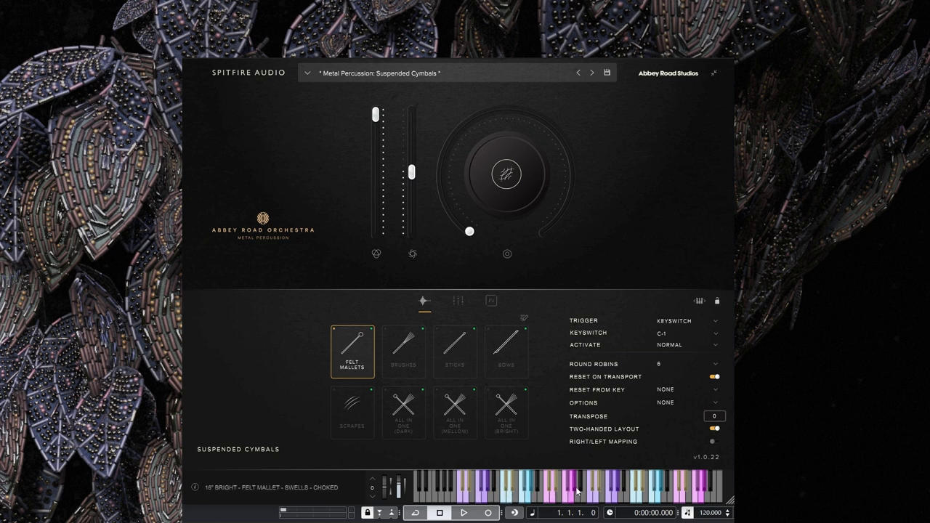
pyautogui.click(418, 367)
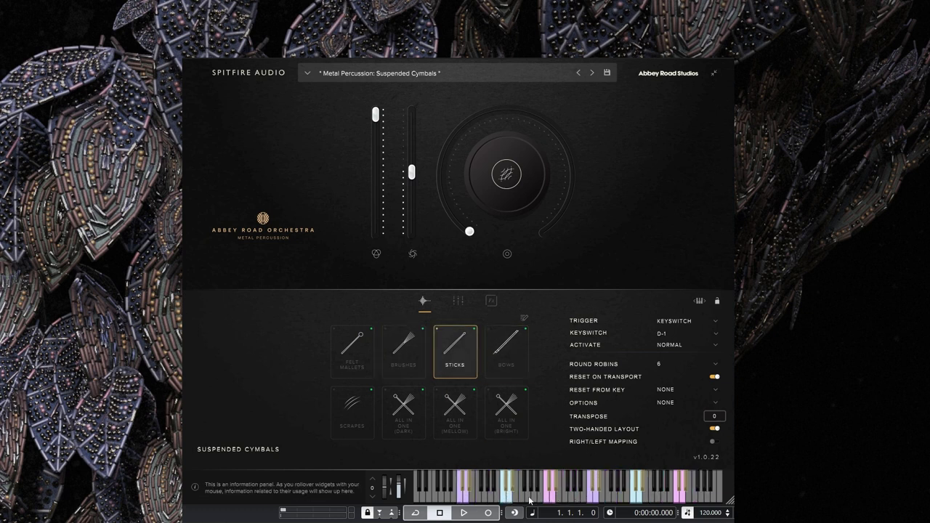
pyautogui.click(502, 497)
pyautogui.click(482, 496)
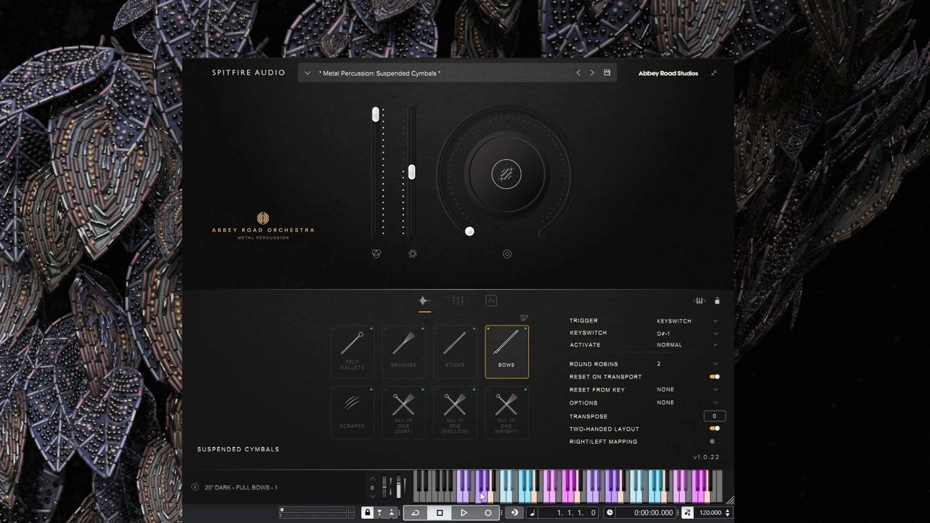
pyautogui.click(638, 496)
pyautogui.click(661, 496)
# - Go through the All in One Dark, Mellow and Bright techniques of Suspended Cymbals, auditioning several keys of the Dark set
pyautogui.click(406, 411)
pyautogui.click(484, 496)
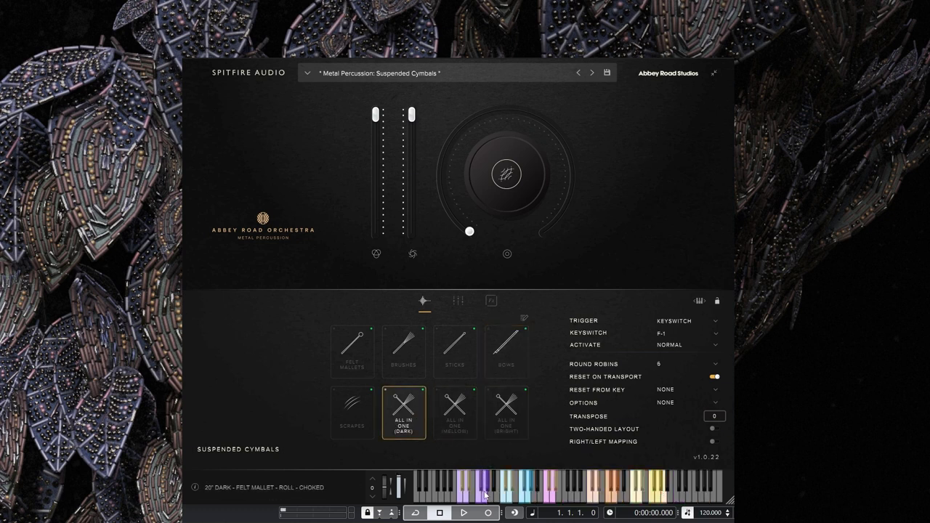
pyautogui.click(528, 497)
pyautogui.click(590, 491)
pyautogui.click(455, 410)
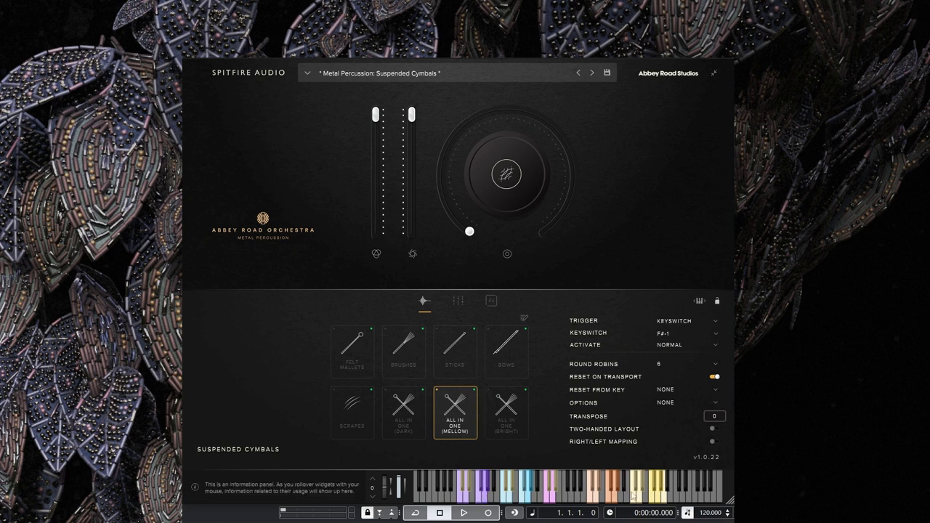
pyautogui.click(508, 421)
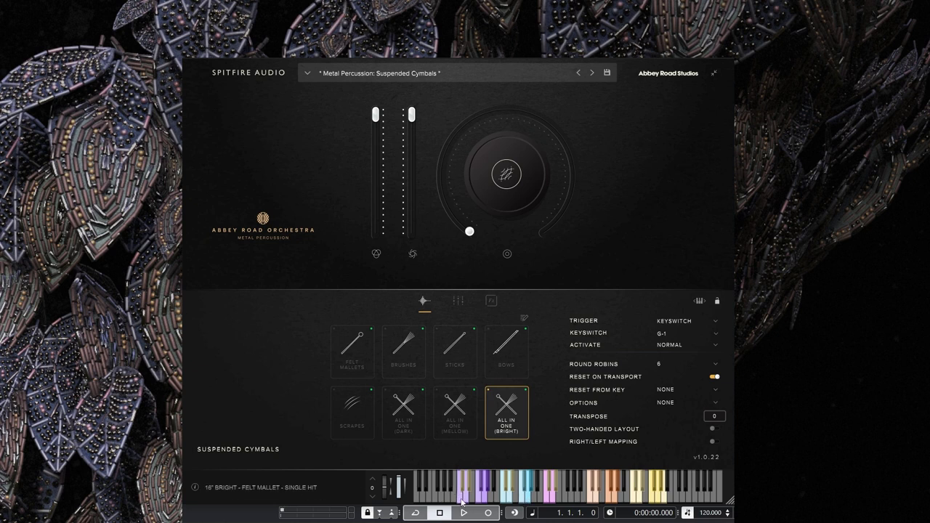
# - Load the Tam Tams preset
pyautogui.click(401, 75)
pyautogui.scroll(-2, 511, 190)
pyautogui.scroll(-1, 511, 190)
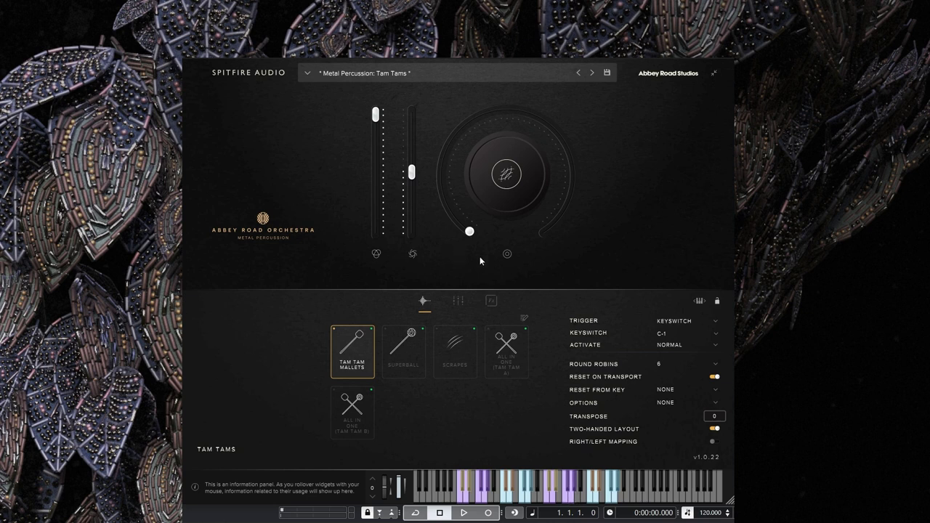
# - Select the Superball technique in Tam Tams, and load the Temple Bowls preset with its Brushes technique
pyautogui.click(418, 355)
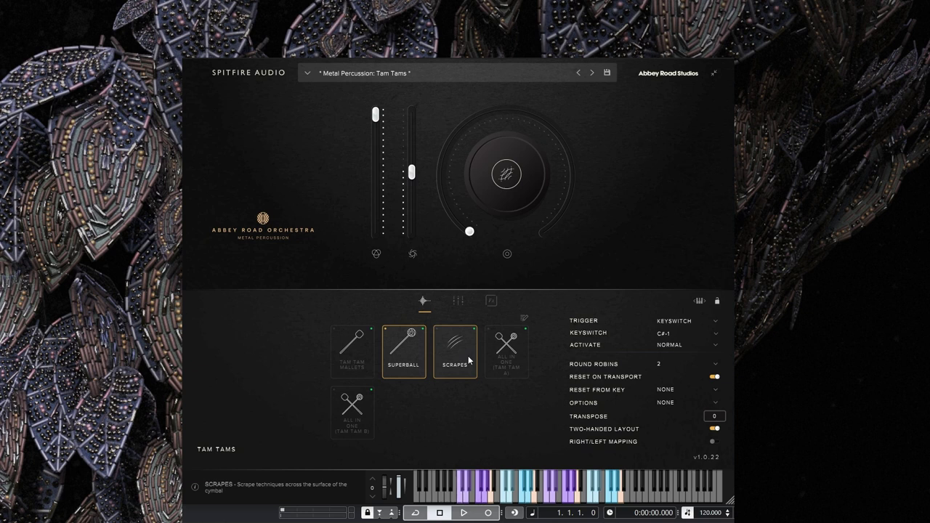
pyautogui.click(418, 70)
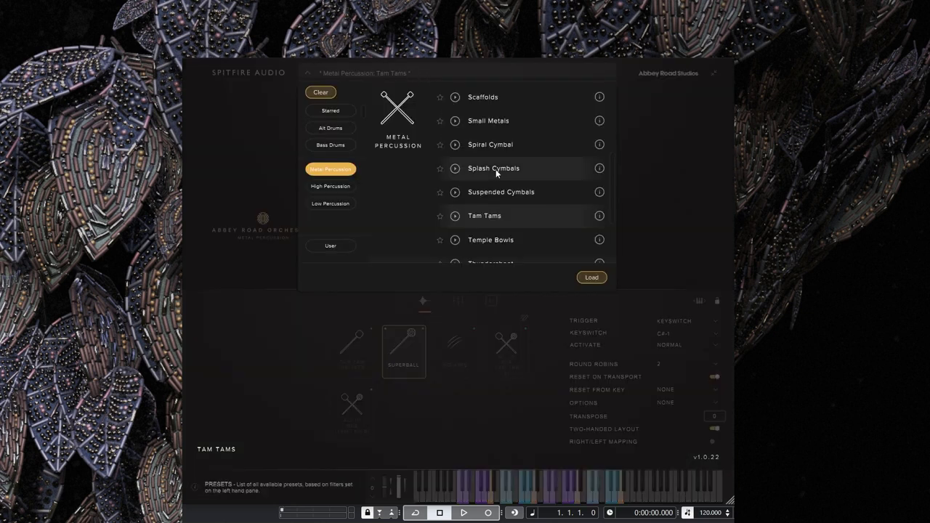
pyautogui.click(516, 237)
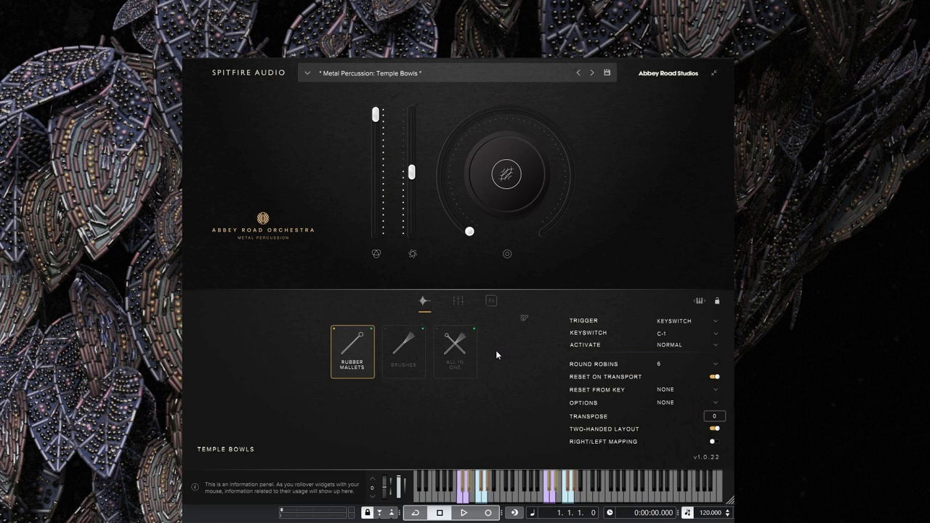
pyautogui.click(424, 369)
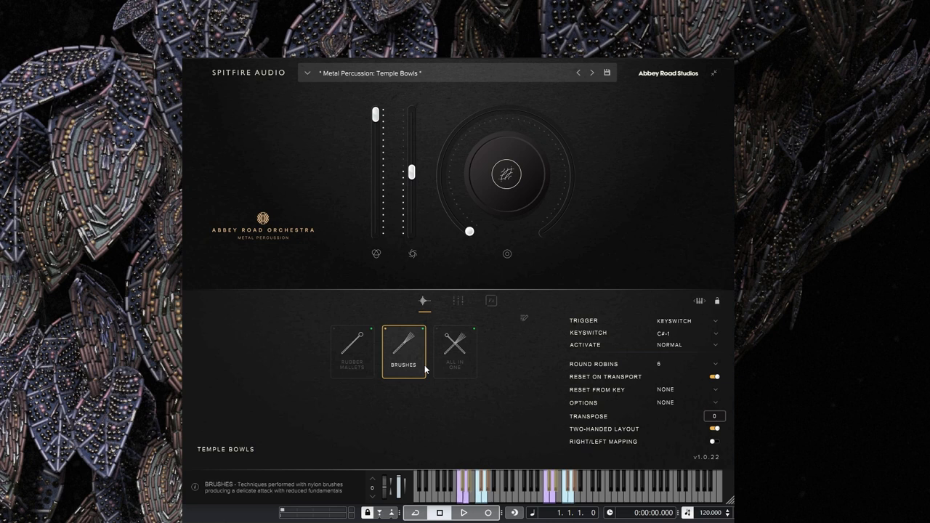
# - Load the Thundersheet preset and go through its Dreads, Bows and Superball techniques
pyautogui.click(431, 78)
pyautogui.scroll(-2, 519, 225)
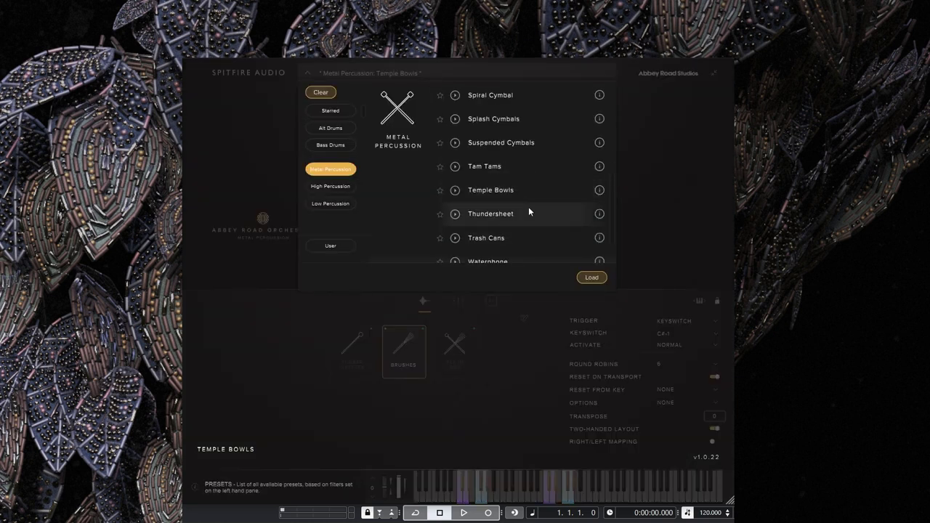
pyautogui.doubleClick(502, 213)
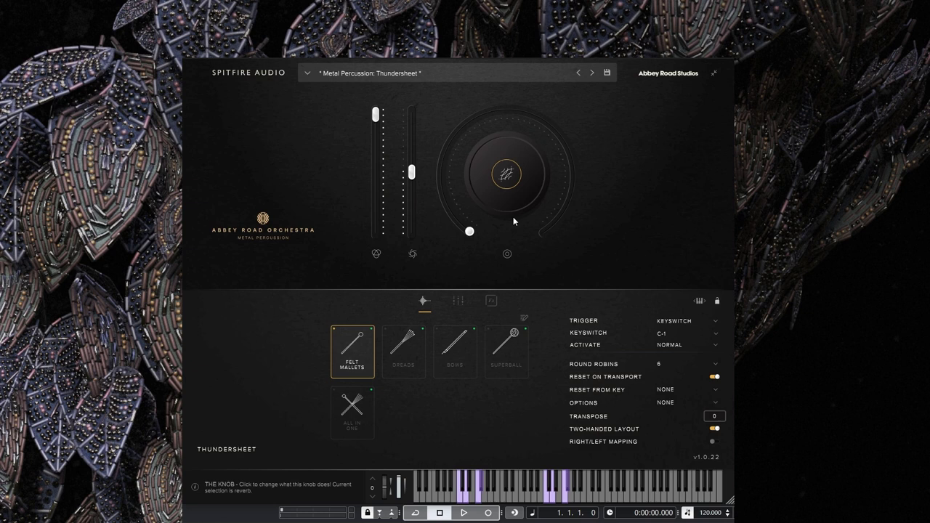
pyautogui.click(421, 356)
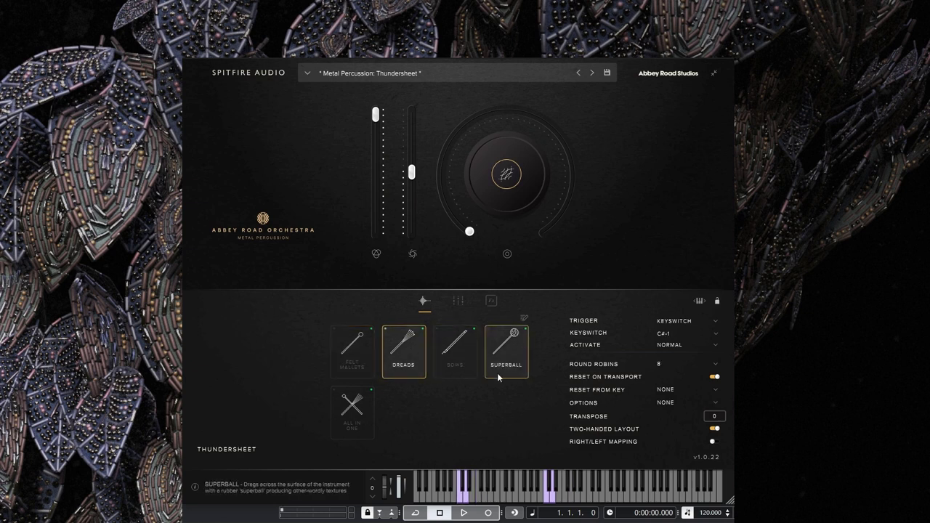
pyautogui.click(454, 360)
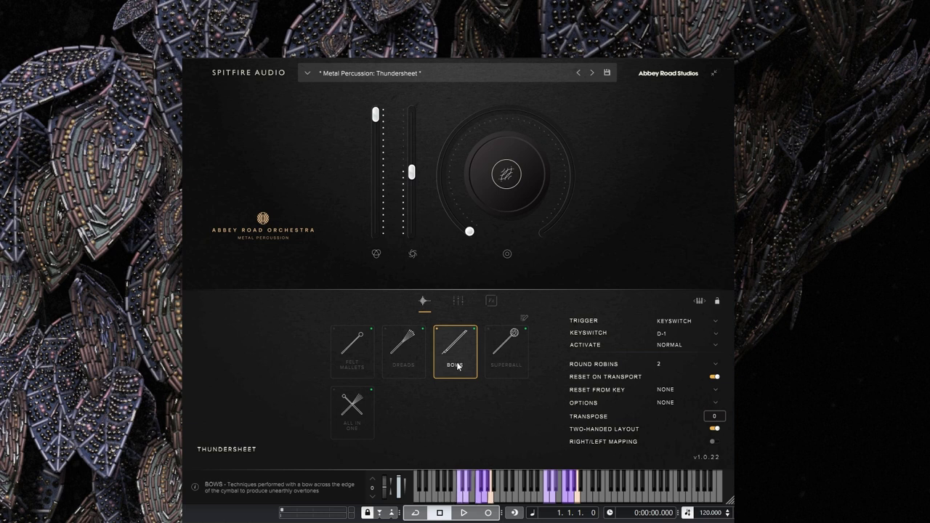
pyautogui.click(523, 354)
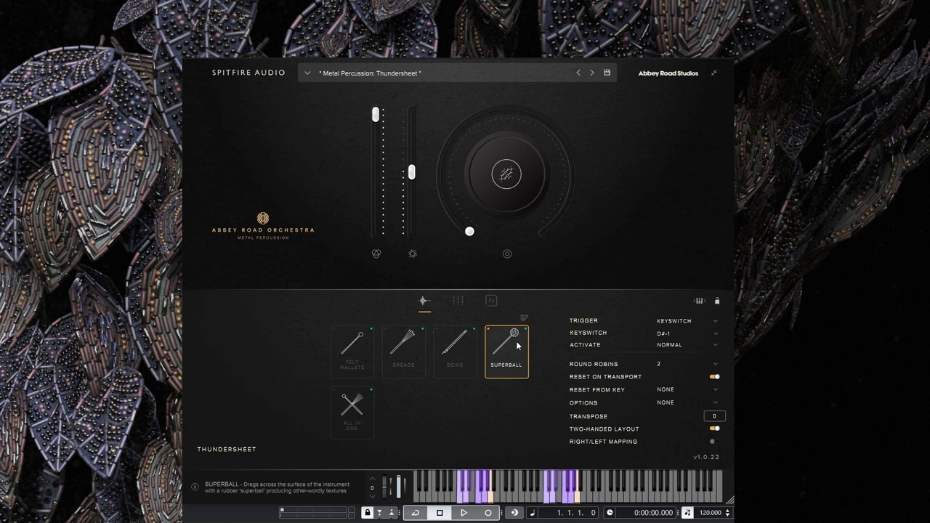
# - Load the Trash Cans preset and switch it to the Dreads technique
pyautogui.click(417, 67)
pyautogui.scroll(-1, 523, 175)
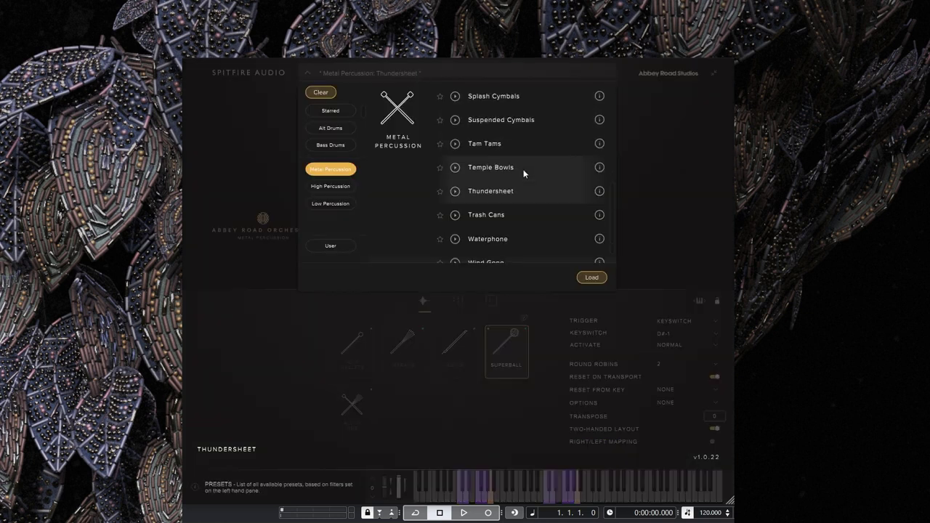
pyautogui.doubleClick(510, 214)
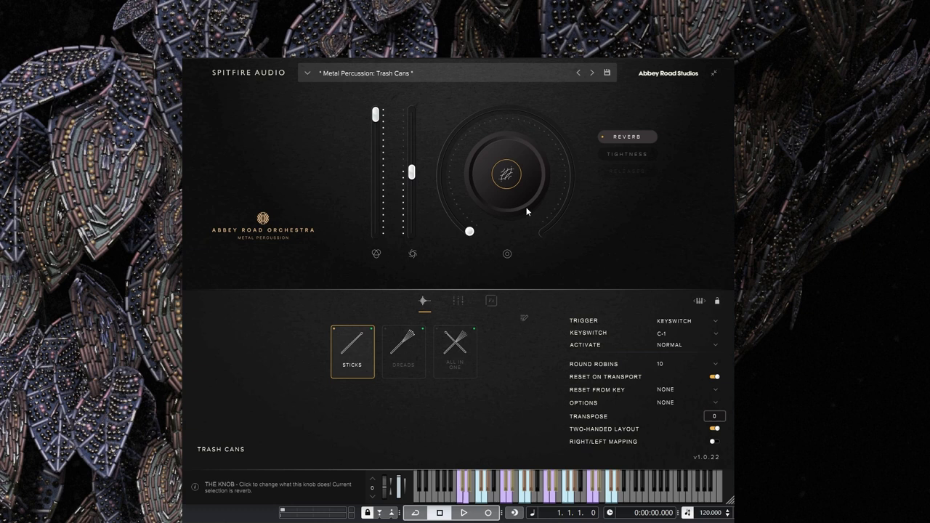
pyautogui.click(404, 352)
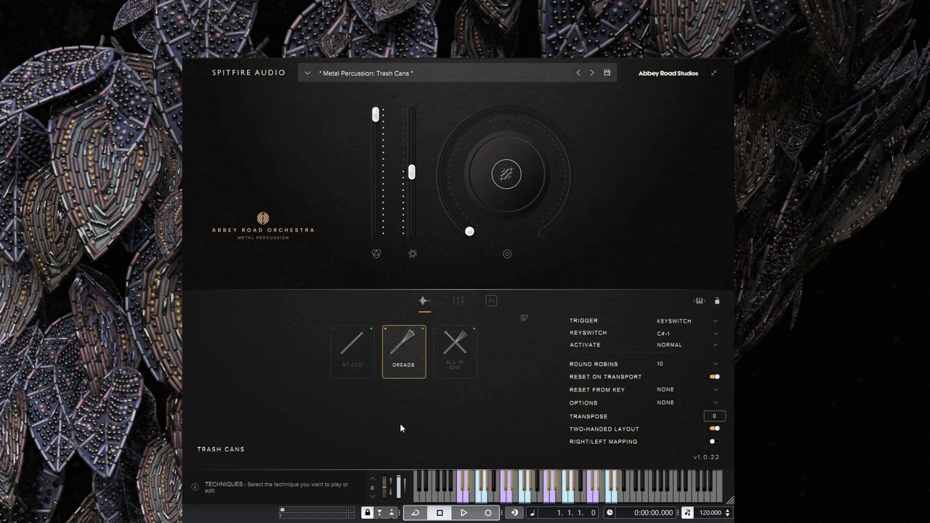
# - Load the Waterphone preset and switch it to the Bow (Col Legno) technique
pyautogui.click(420, 74)
pyautogui.scroll(-1, 510, 186)
pyautogui.doubleClick(516, 220)
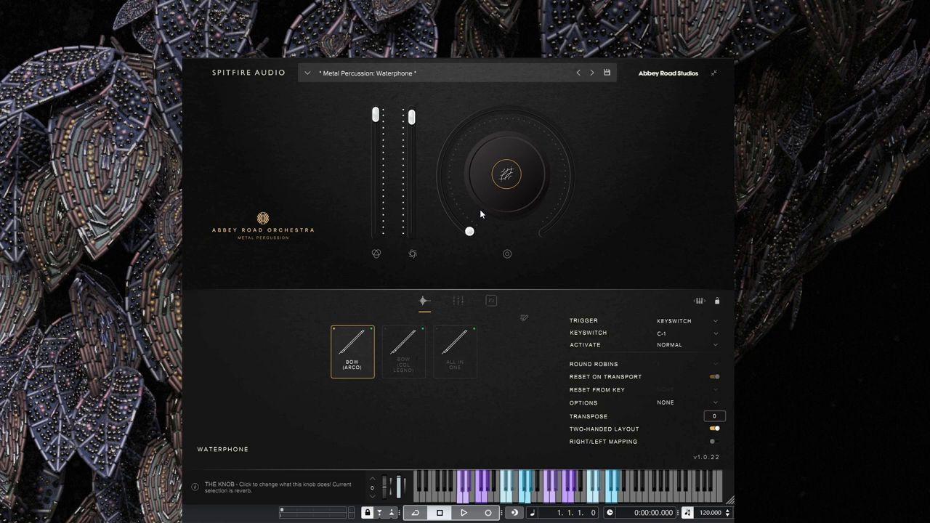
pyautogui.click(418, 355)
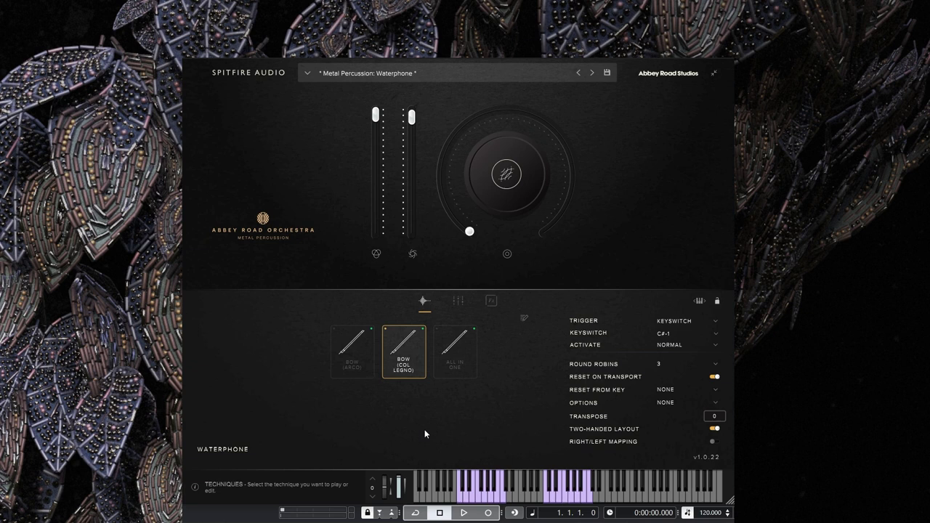
# - Load the Wind Gong preset, switch it to the Bows technique and audition its articulations on the keyboard
pyautogui.click(399, 73)
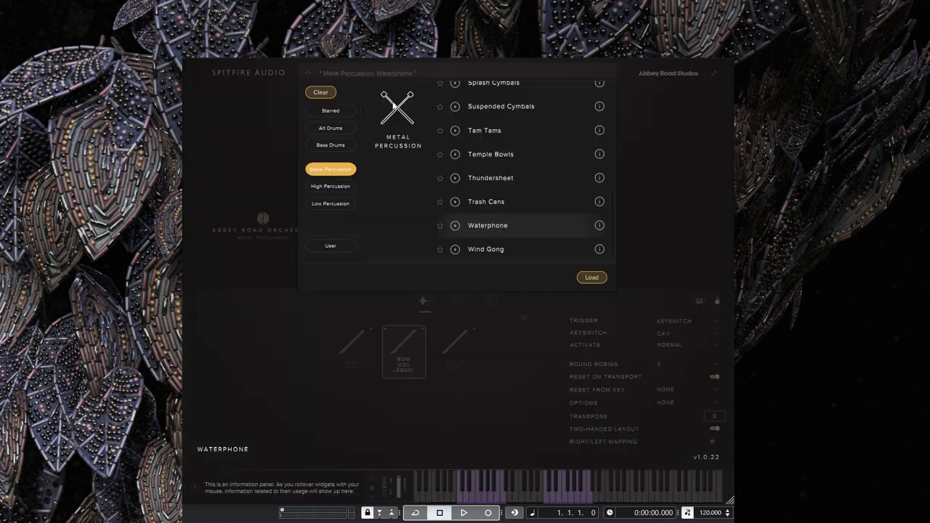
pyautogui.doubleClick(521, 251)
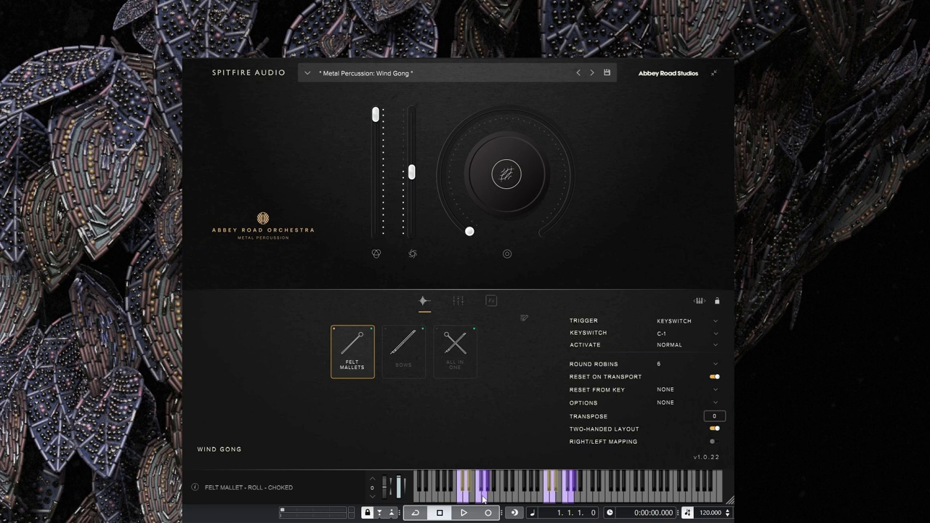
pyautogui.click(403, 351)
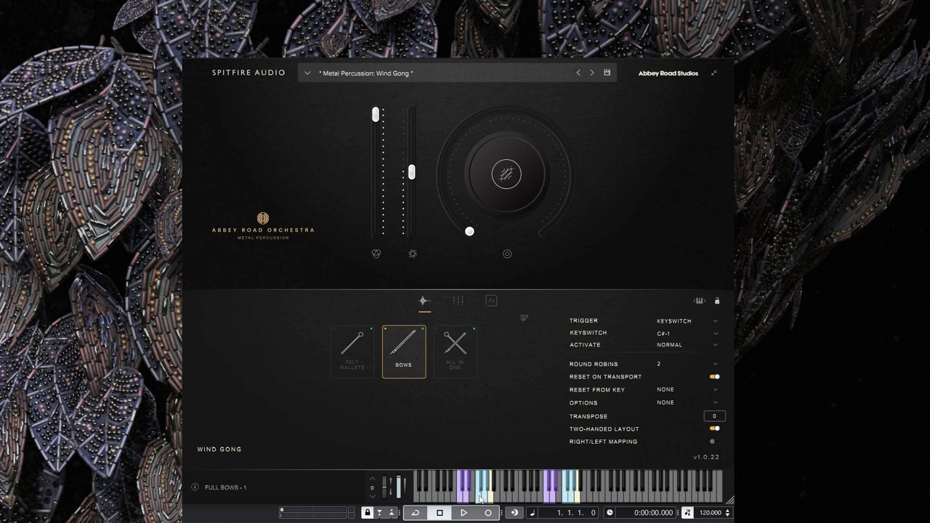
pyautogui.click(547, 498)
pyautogui.click(574, 499)
# - Load the Brake Drums preset from the Metal Percussion list
pyautogui.click(438, 72)
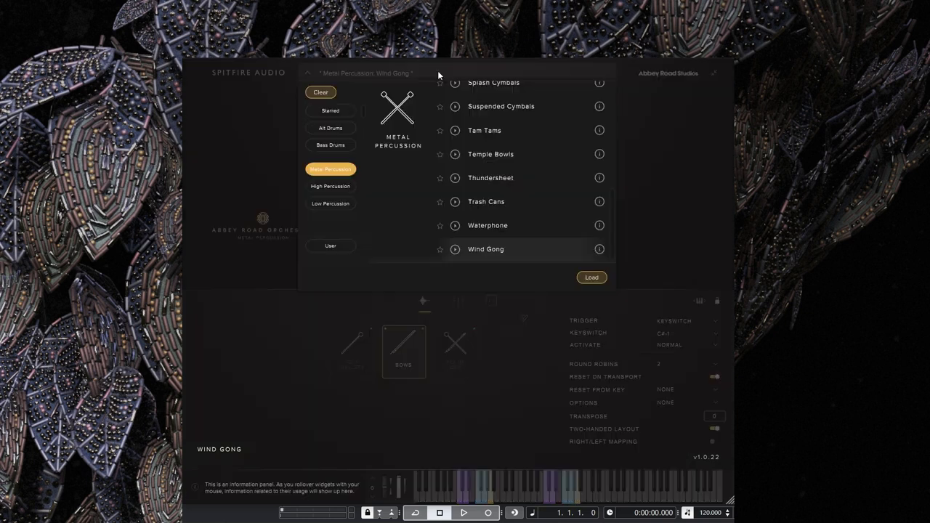
pyautogui.scroll(8, 517, 140)
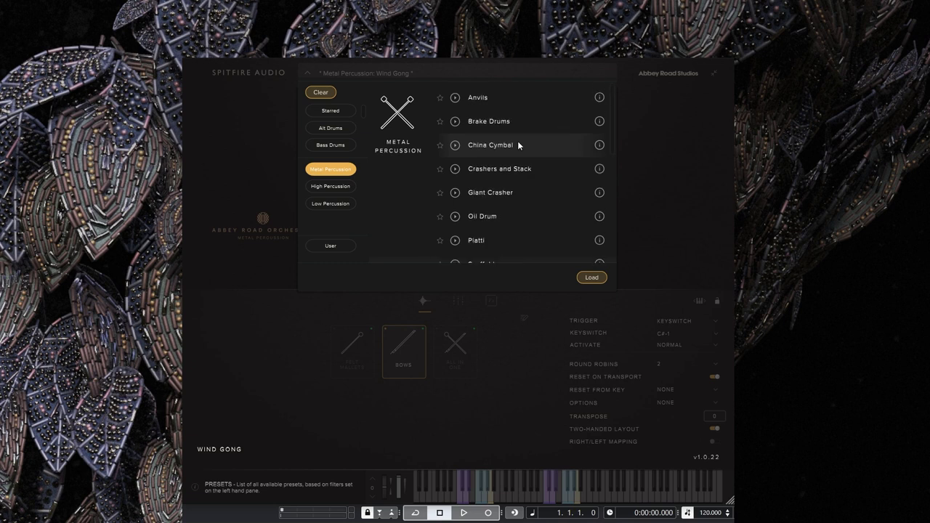
pyautogui.doubleClick(518, 120)
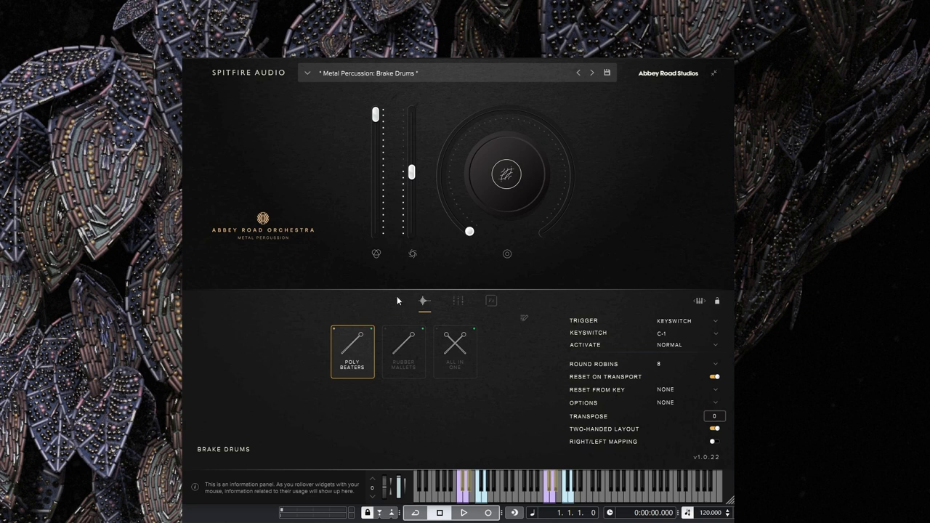
# - Assign Tightness to the large knob, try it at its maximum and return it to its minimum
pyautogui.moveTo(470, 187)
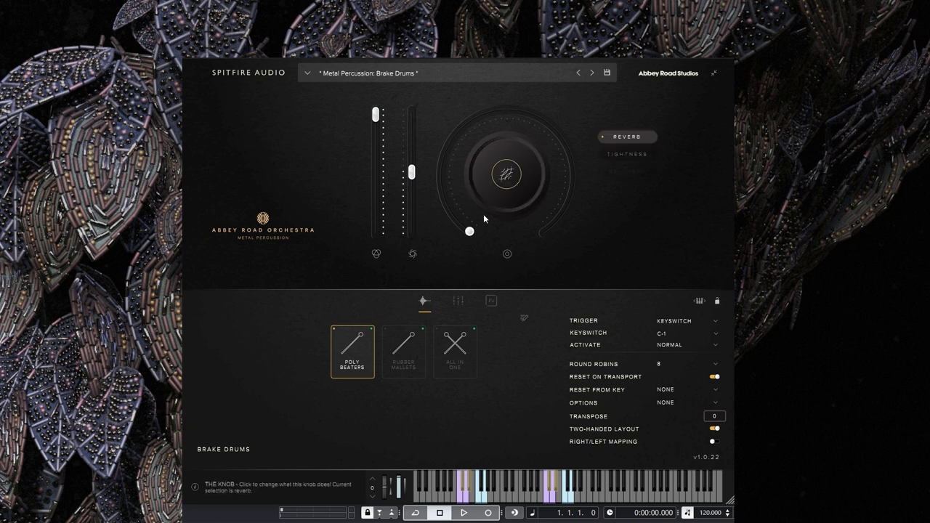
pyautogui.click(612, 153)
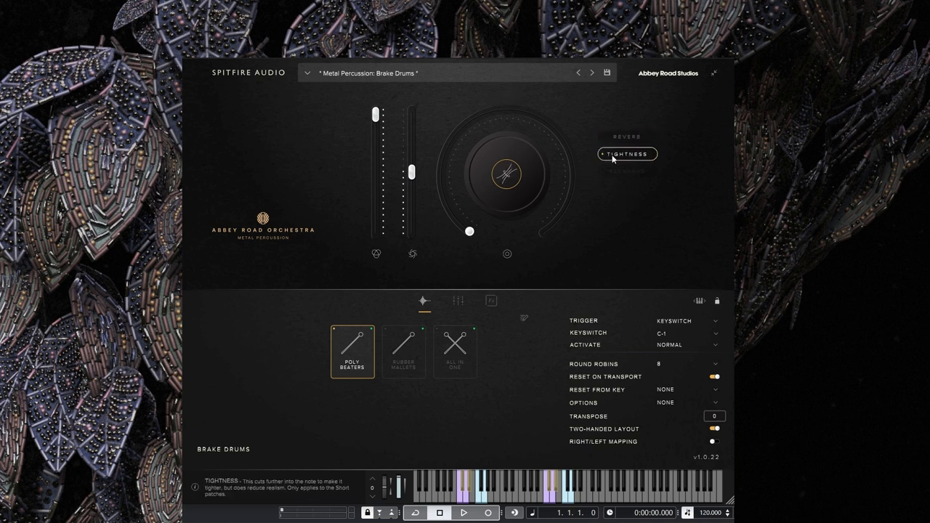
pyautogui.moveTo(477, 234); pyautogui.dragTo(620, 348)
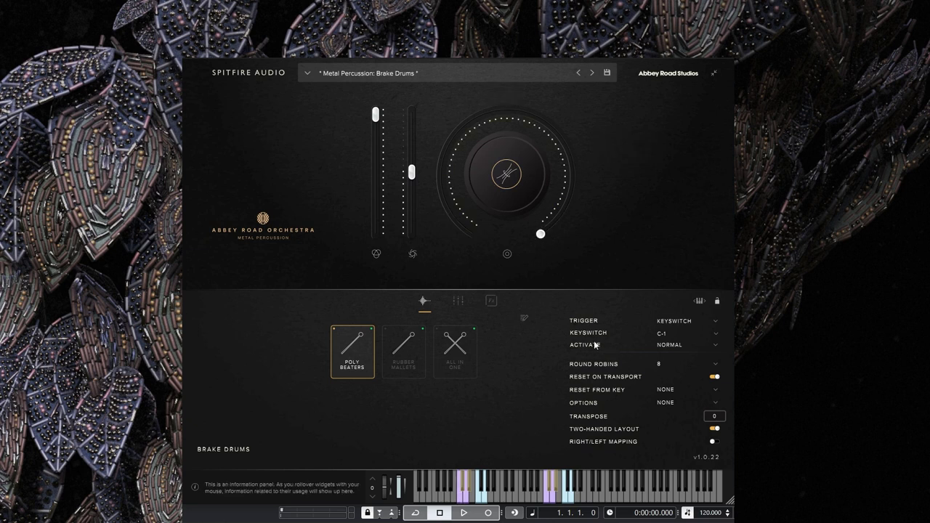
pyautogui.moveTo(546, 244); pyautogui.dragTo(529, 384)
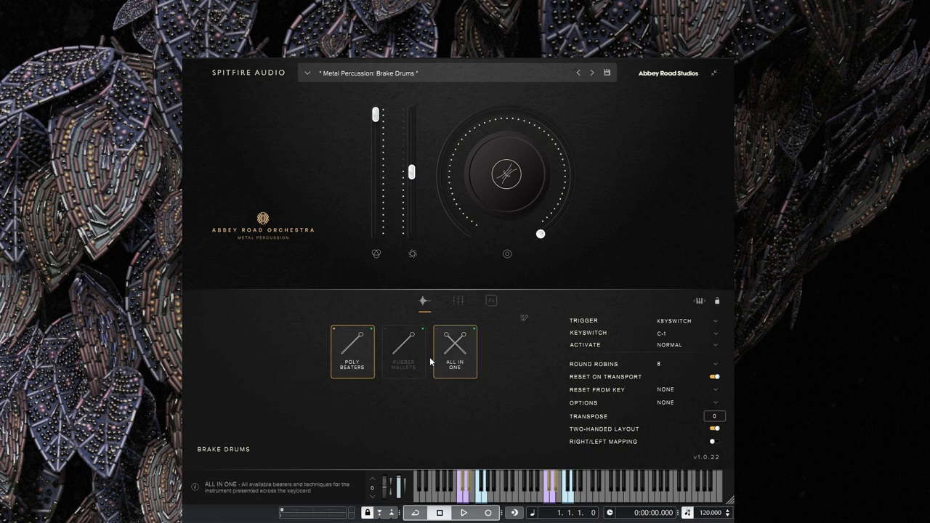
pyautogui.moveTo(538, 207); pyautogui.dragTo(391, 391)
# - Assign Reverb to the large knob, try it at 89% and return it to its minimum
pyautogui.click(504, 176)
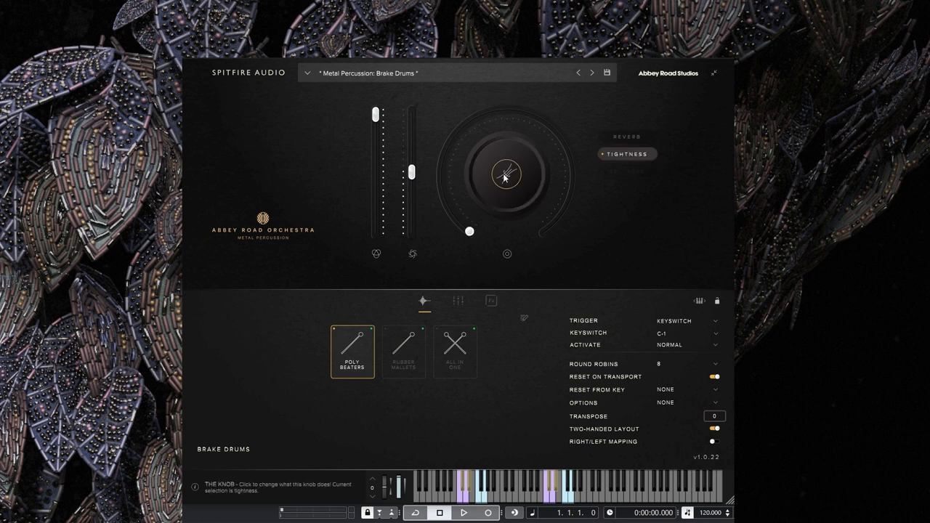
pyautogui.click(627, 138)
pyautogui.moveTo(469, 231)
pyautogui.moveTo(469, 231); pyautogui.dragTo(643, 226)
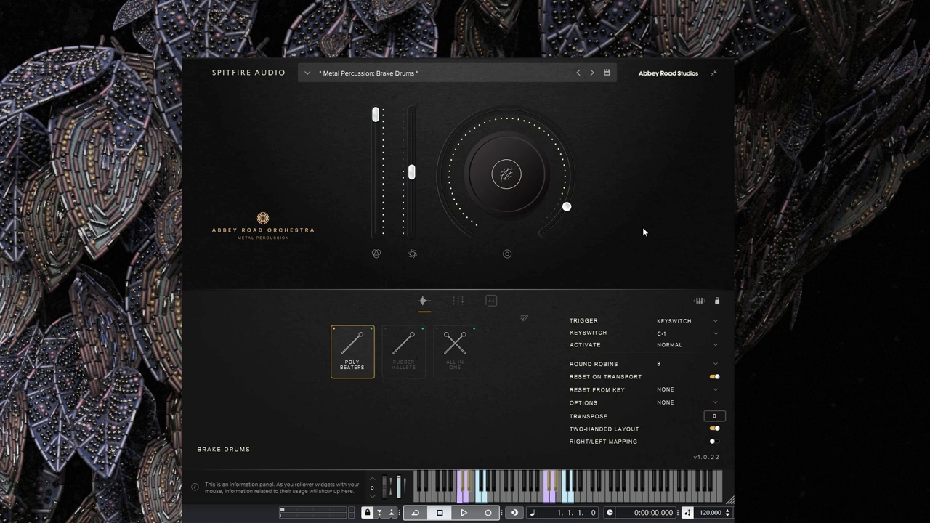
pyautogui.moveTo(568, 209)
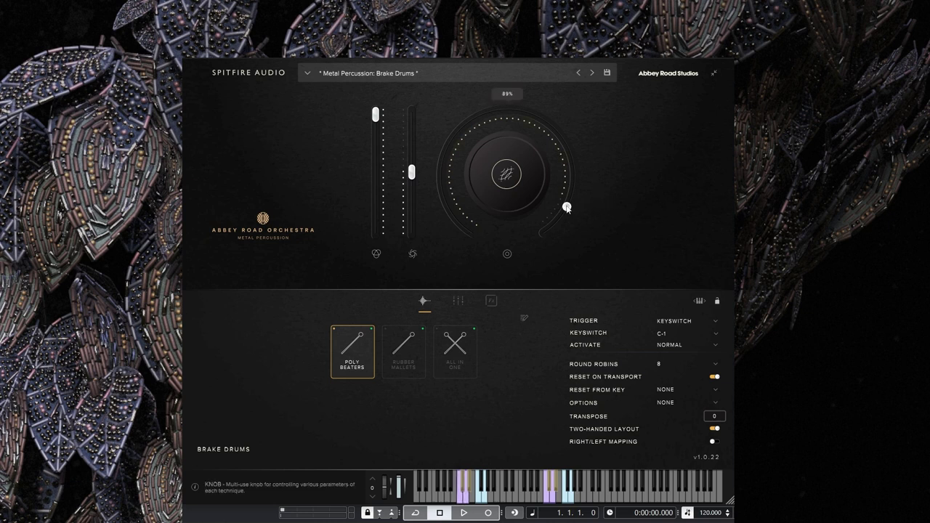
pyautogui.moveTo(577, 208); pyautogui.dragTo(467, 231)
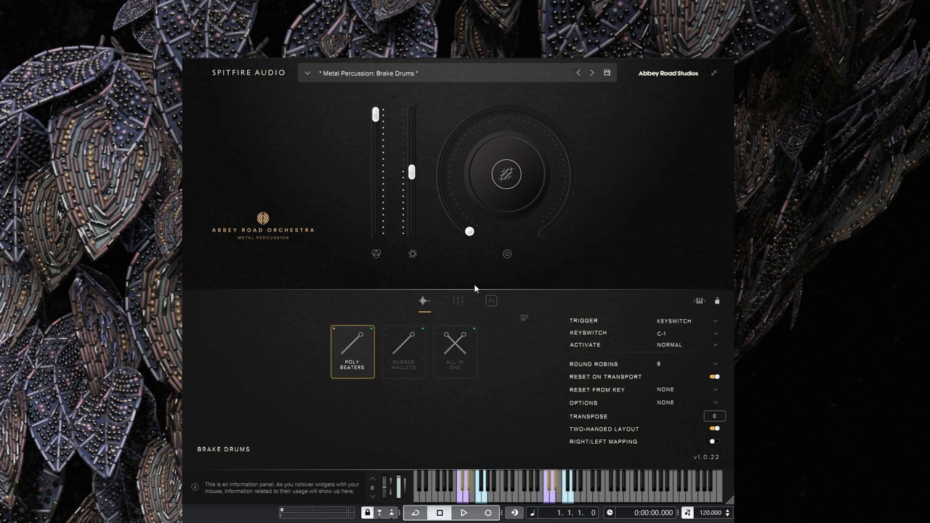
# - Examine the Brake Drums effects controls for reverb, tightness and releases, and show the microphone mixer
pyautogui.click(459, 301)
pyautogui.click(491, 302)
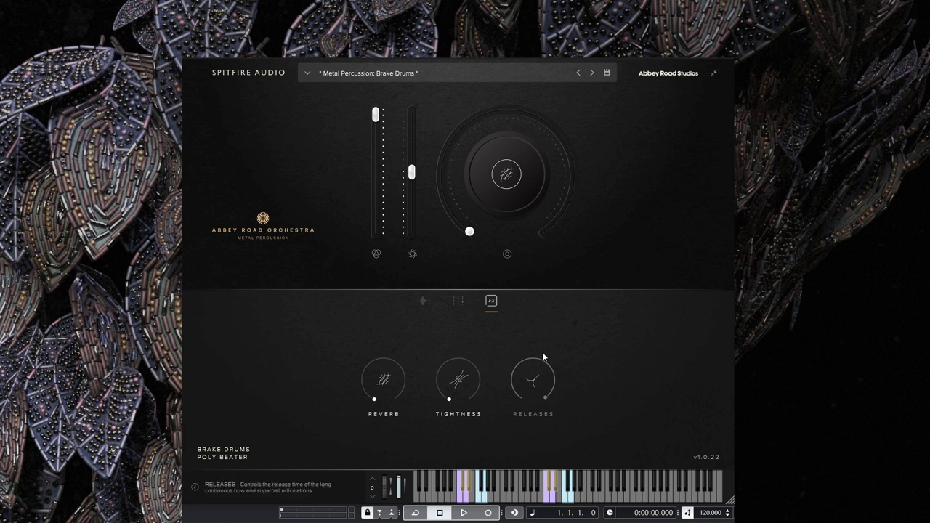
pyautogui.click(456, 307)
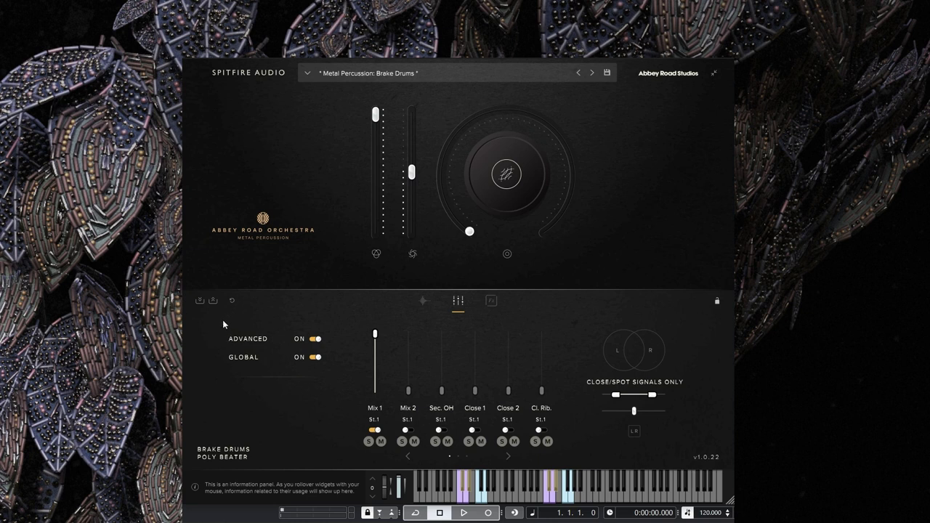
# - Turn off the Mix 1 signal, and enable Mix 2 with its level at 100%
pyautogui.moveTo(399, 416)
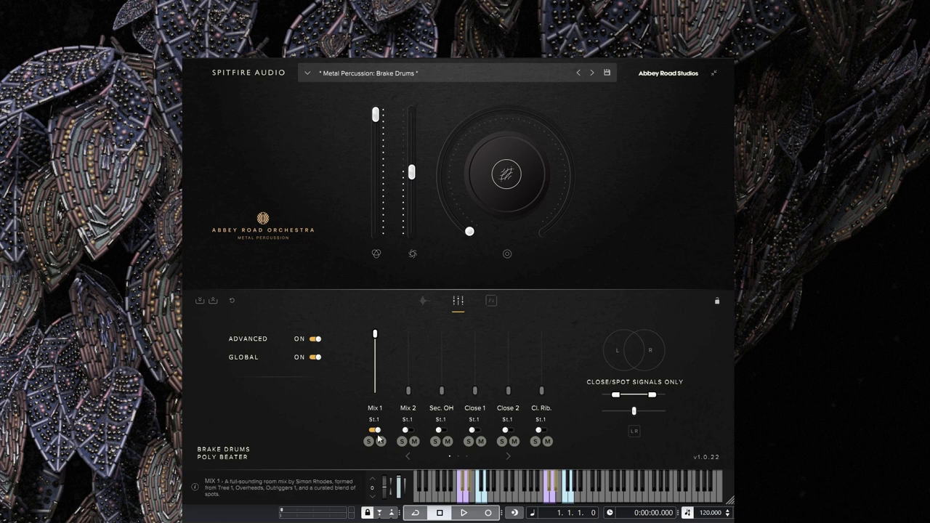
pyautogui.click(378, 431)
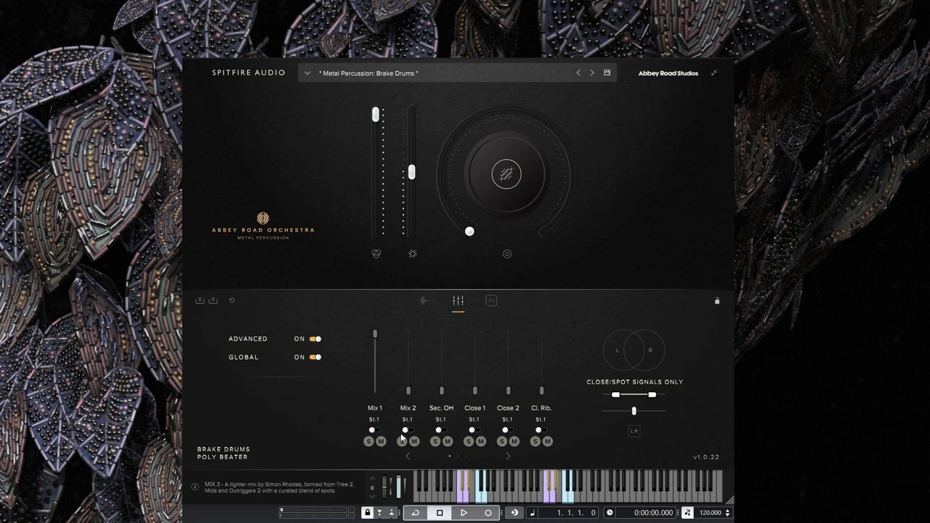
pyautogui.click(374, 431)
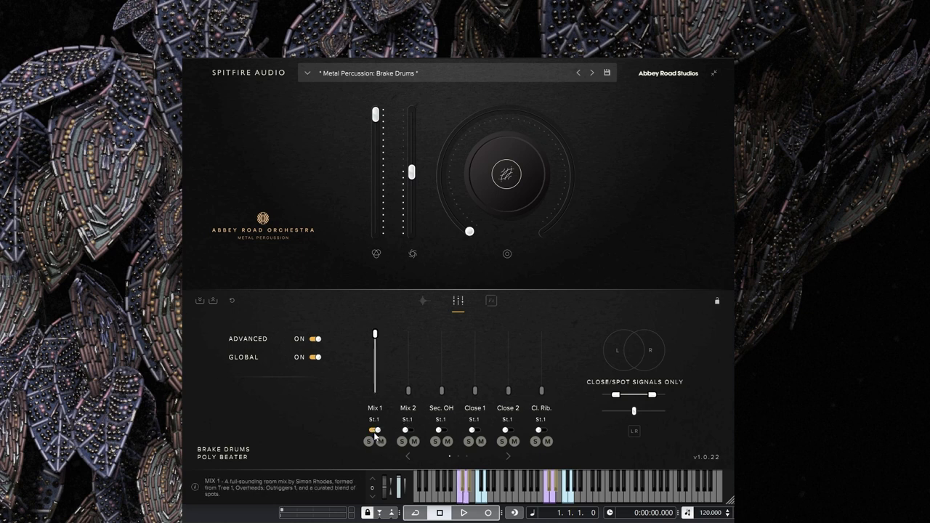
pyautogui.click(373, 432)
pyautogui.click(409, 431)
pyautogui.moveTo(420, 391); pyautogui.dragTo(420, 265)
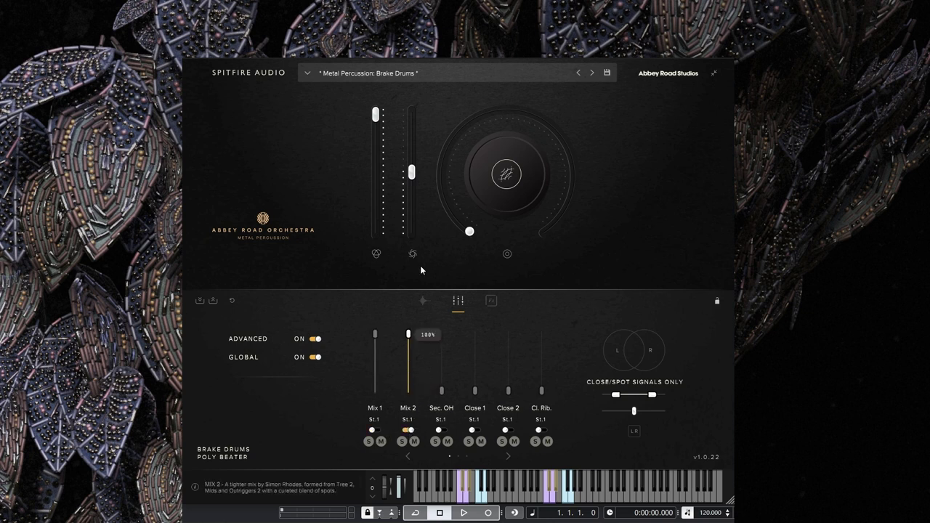
# - Turn off the Mix 2 signal and enable the section overheads (Sec. OH) at full level
pyautogui.click(409, 431)
pyautogui.click(441, 431)
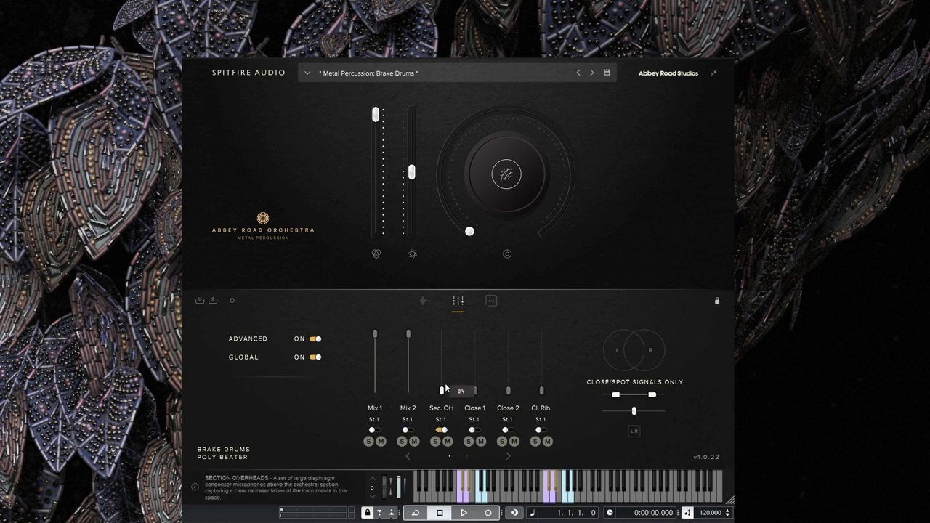
pyautogui.moveTo(441, 390); pyautogui.dragTo(442, 333)
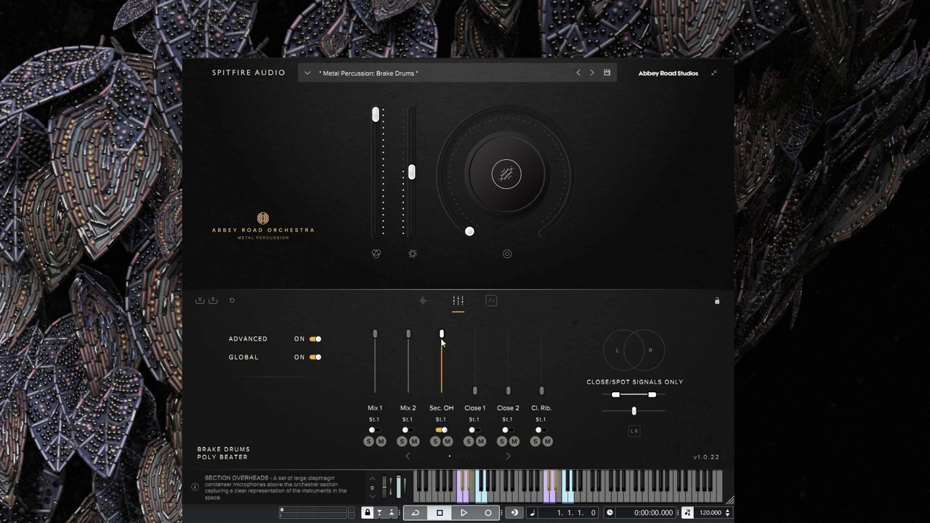
# - Replace the Sec. OH signal with Close 1 at full level, and switch from Close 1 to Close 2 at full level
pyautogui.click(472, 432)
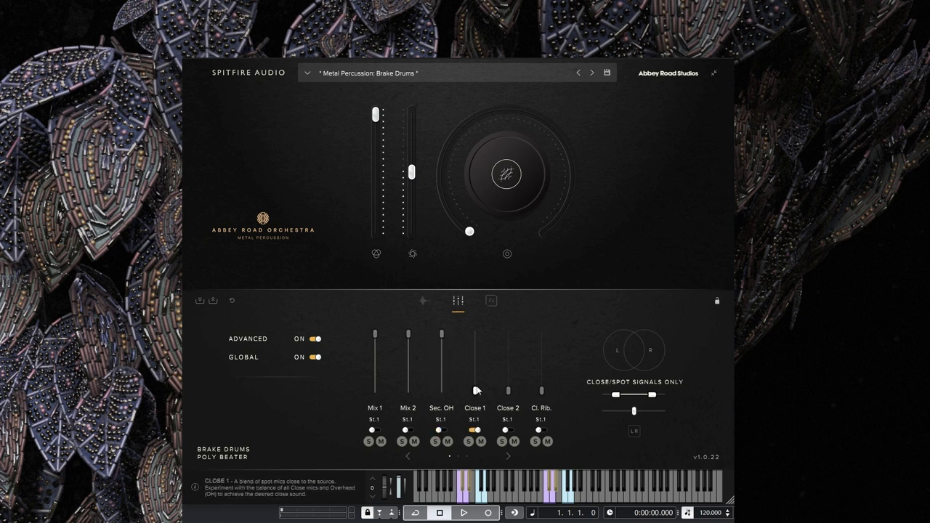
pyautogui.moveTo(478, 392)
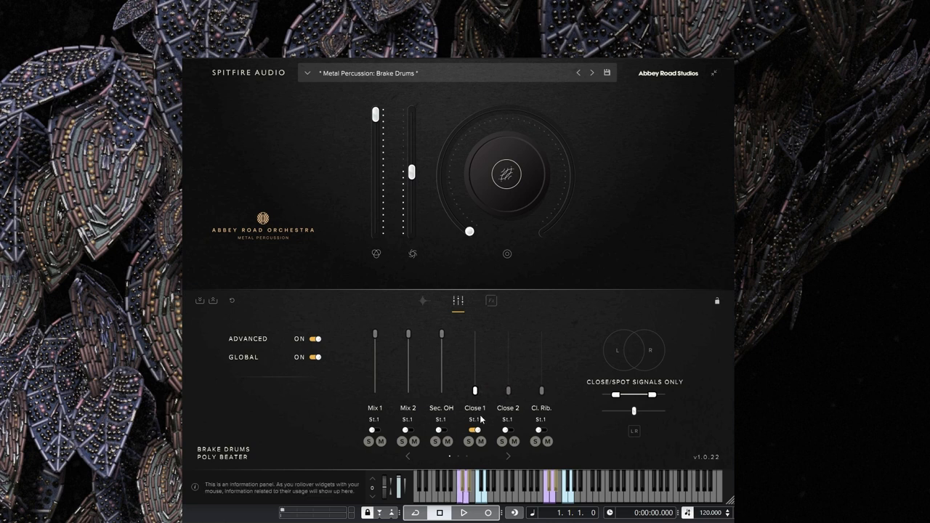
pyautogui.moveTo(476, 393); pyautogui.dragTo(477, 294)
pyautogui.moveTo(508, 391); pyautogui.dragTo(508, 334)
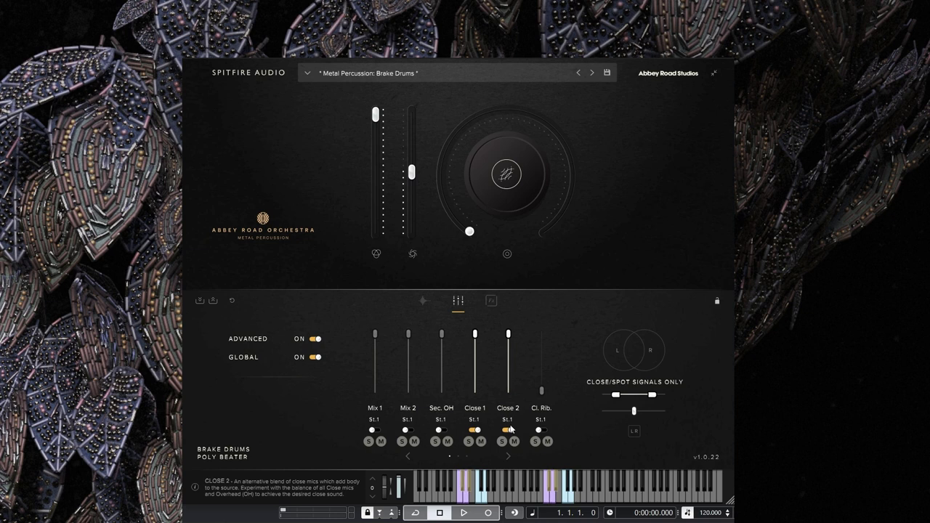
pyautogui.click(475, 430)
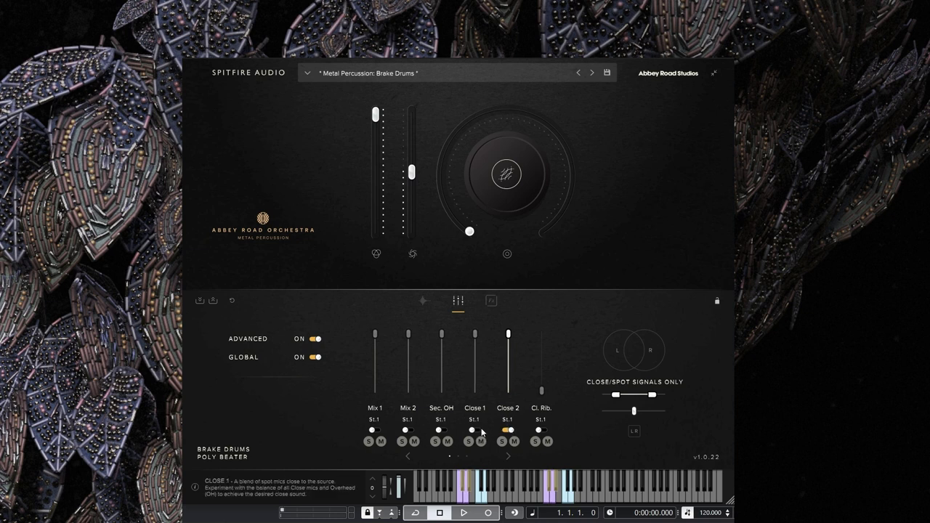
# - Turn off the Close 2 signal and enable the close ribbons (Cl. Rib.) at full level
pyautogui.click(508, 430)
pyautogui.click(541, 430)
pyautogui.moveTo(541, 390); pyautogui.dragTo(561, 318)
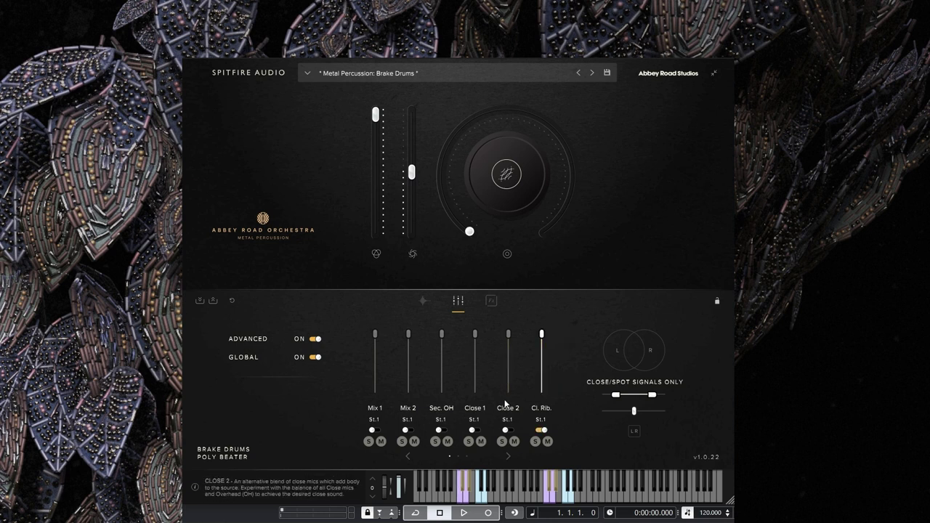
# - Show the second set of microphone signals, try the Tree signals and raise Out. 1 to full level
pyautogui.click(508, 456)
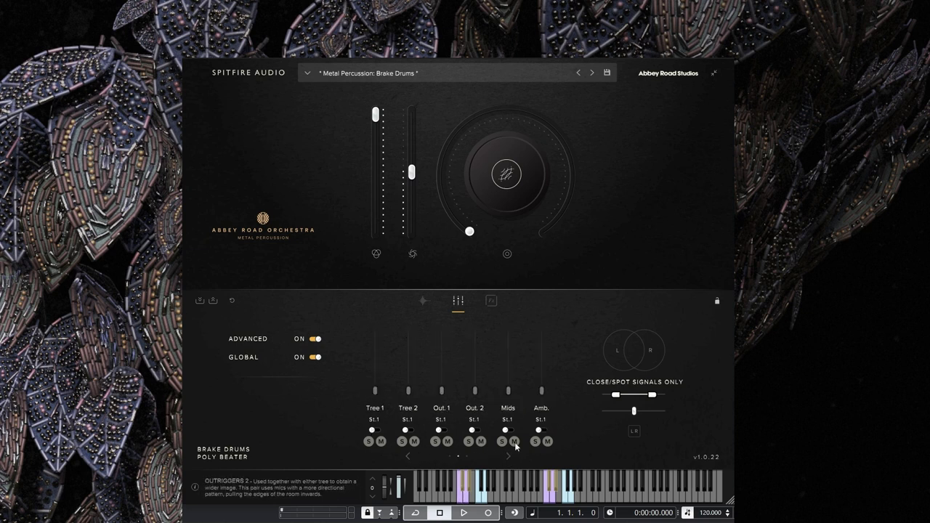
pyautogui.click(408, 456)
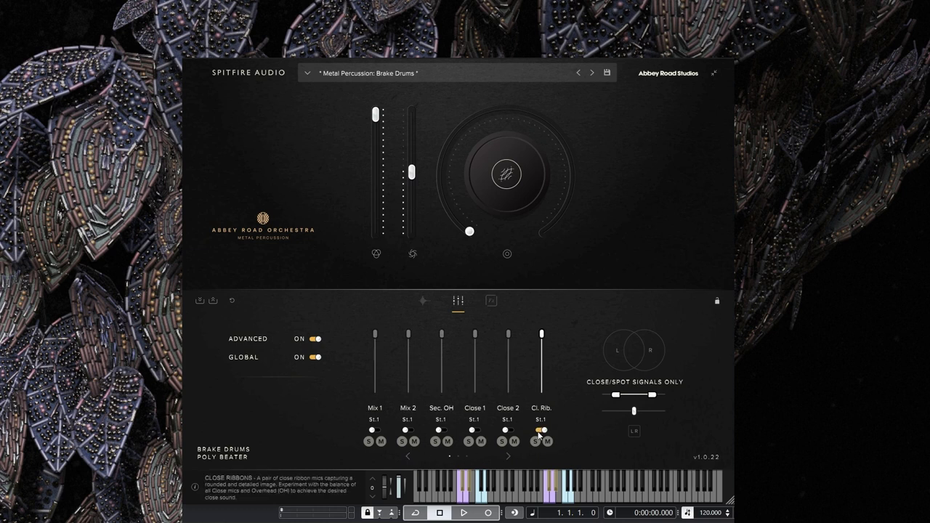
pyautogui.click(509, 455)
pyautogui.click(373, 430)
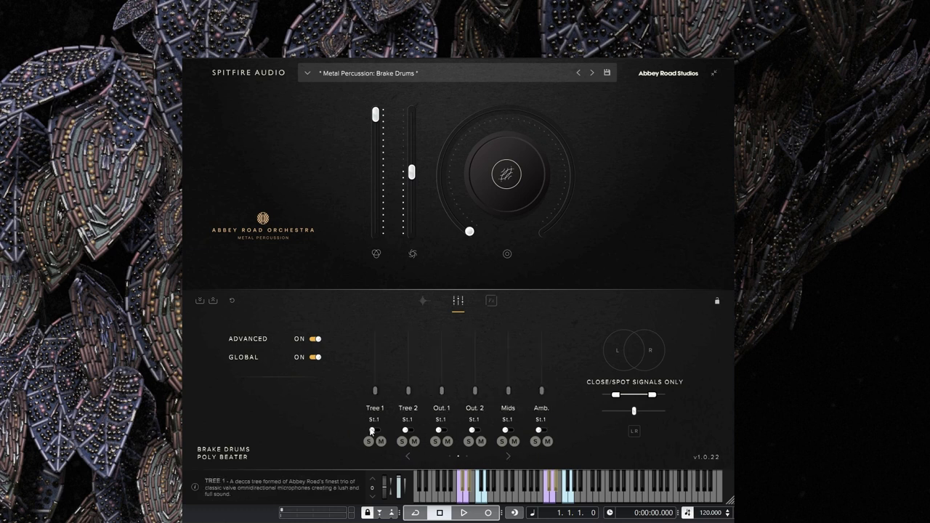
pyautogui.moveTo(375, 390); pyautogui.dragTo(440, 309)
pyautogui.click(407, 430)
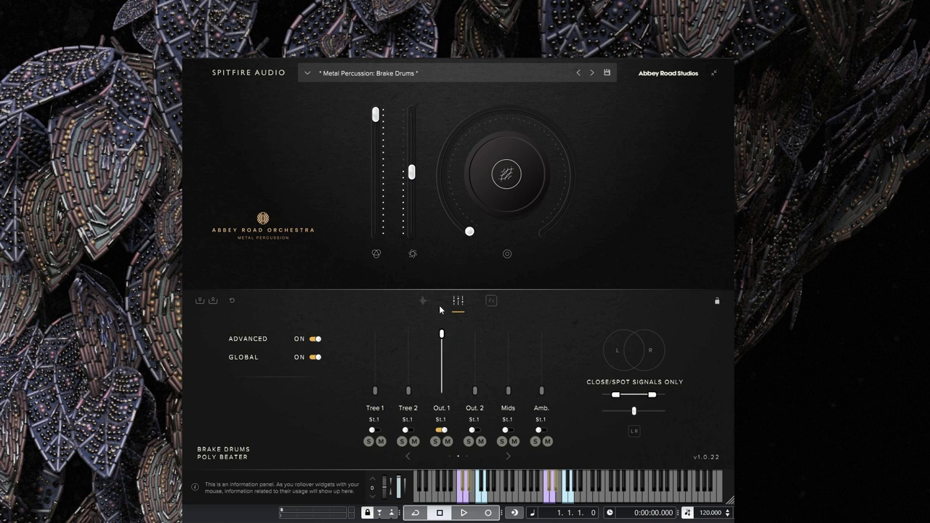
# - Lower Out. 1 to its minimum, try Out. 2 at full level and return it to its minimum
pyautogui.moveTo(441, 333); pyautogui.dragTo(480, 305)
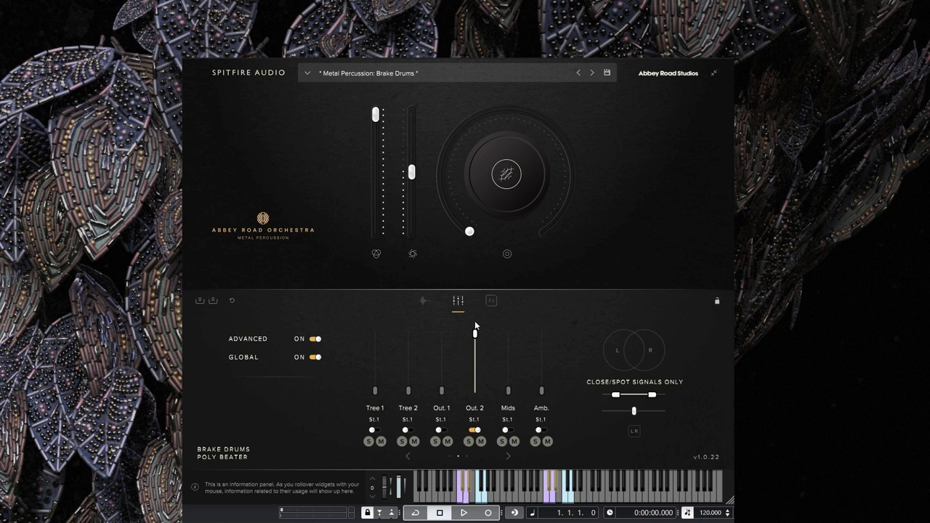
pyautogui.moveTo(476, 333)
pyautogui.moveTo(476, 333); pyautogui.dragTo(479, 396)
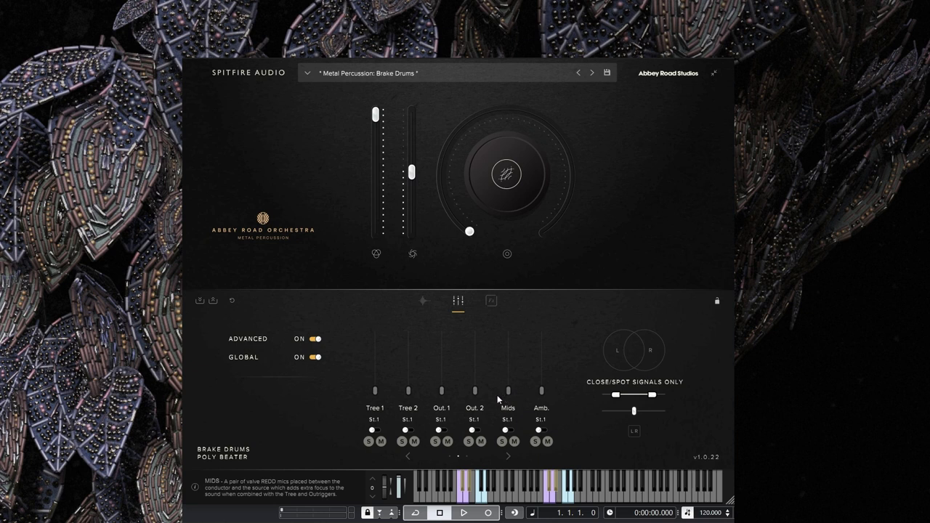
# - Try the Mids signal at full level, switch to Amb. at full level, and raise Mids to full level again
pyautogui.moveTo(508, 392); pyautogui.dragTo(511, 327)
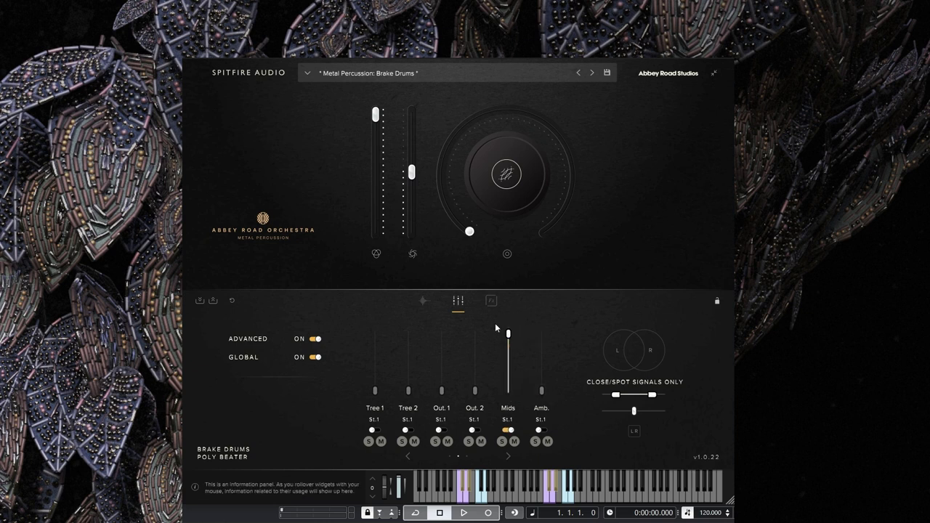
pyautogui.moveTo(510, 336)
pyautogui.moveTo(509, 336); pyautogui.dragTo(542, 306)
pyautogui.moveTo(507, 393)
pyautogui.moveTo(506, 393); pyautogui.dragTo(508, 334)
# - Blend in Out. 1 at about 65%, raise Out. 2 to a slightly lower level and reduce Mids to match Out. 2
pyautogui.moveTo(442, 393); pyautogui.dragTo(439, 356)
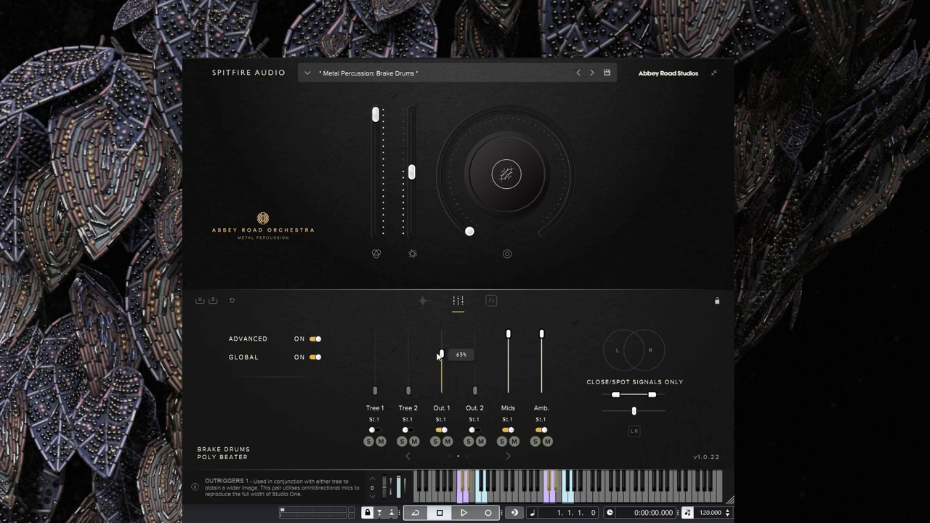
pyautogui.moveTo(474, 390); pyautogui.dragTo(478, 360)
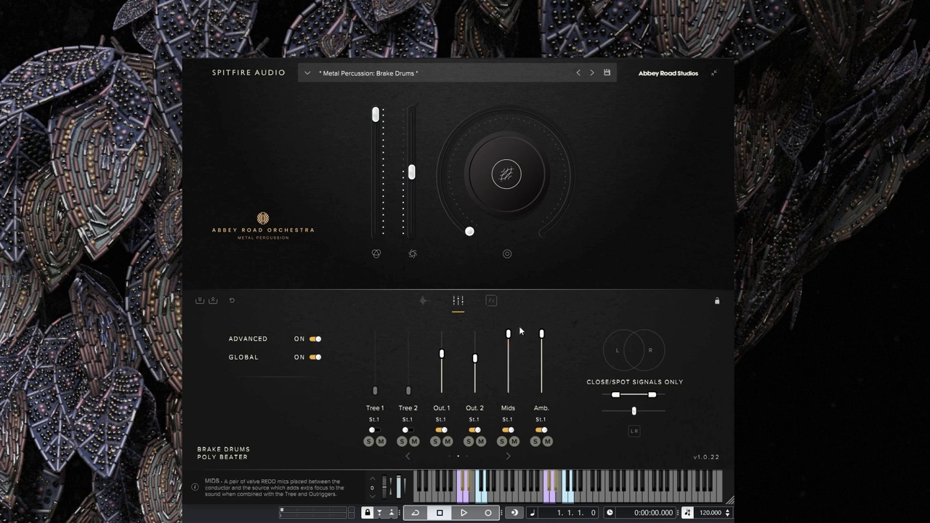
pyautogui.moveTo(509, 334); pyautogui.dragTo(511, 359)
# - Lower the Out. 1, Out. 2, Mids and Amb. signals to 0%
pyautogui.moveTo(442, 355); pyautogui.dragTo(442, 390)
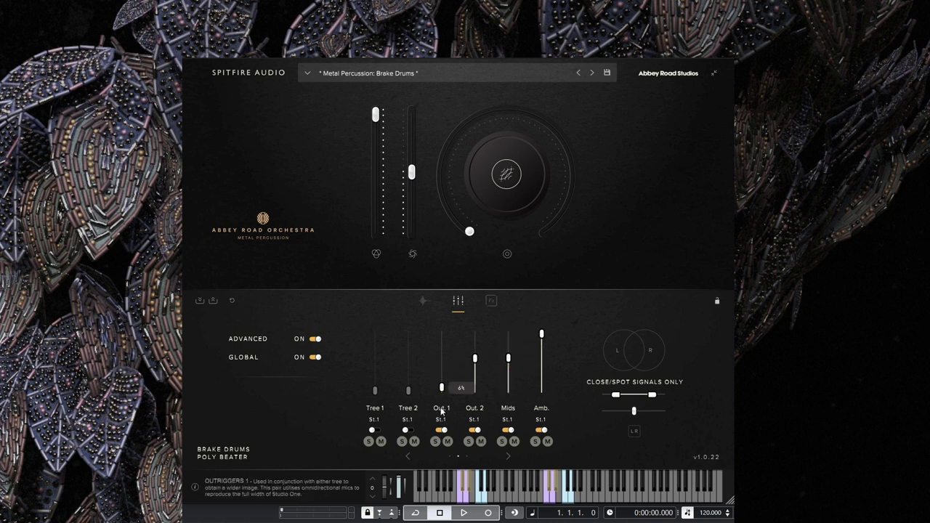
pyautogui.moveTo(475, 358); pyautogui.dragTo(476, 390)
pyautogui.moveTo(508, 359); pyautogui.dragTo(509, 390)
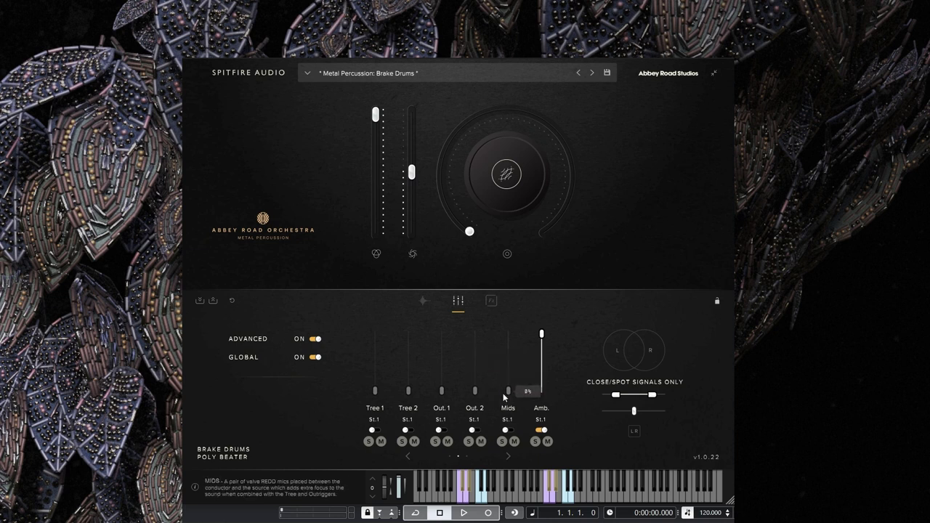
pyautogui.moveTo(543, 336); pyautogui.dragTo(542, 390)
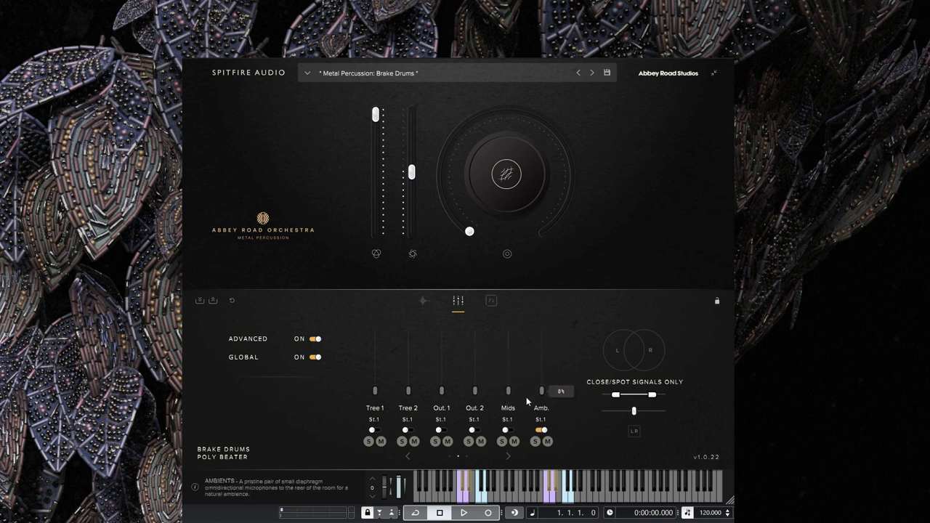
# - In the last set of signals, try Vint. 1 and Pop Cl. at full level, return them to 0%, and raise Spill to full level
pyautogui.click(508, 457)
pyautogui.moveTo(376, 389); pyautogui.dragTo(375, 325)
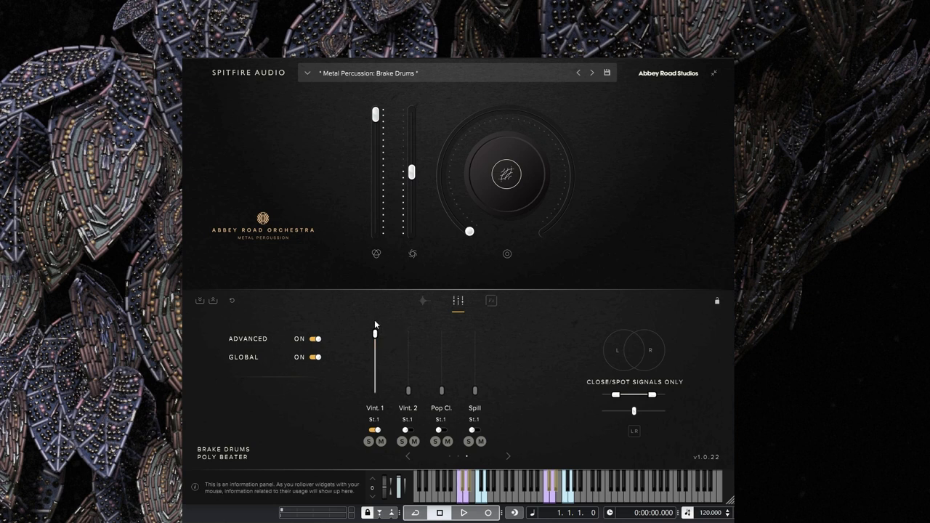
pyautogui.moveTo(374, 338); pyautogui.dragTo(441, 334)
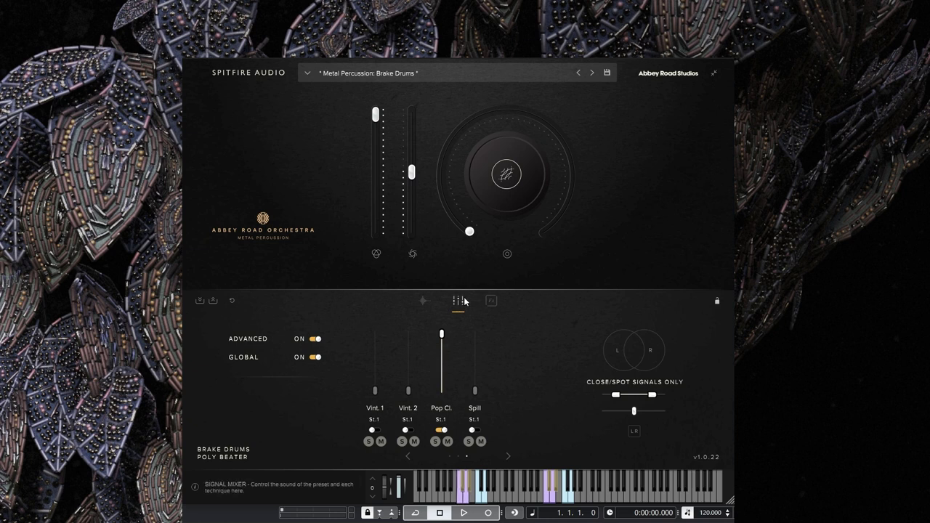
pyautogui.moveTo(441, 334); pyautogui.dragTo(427, 419)
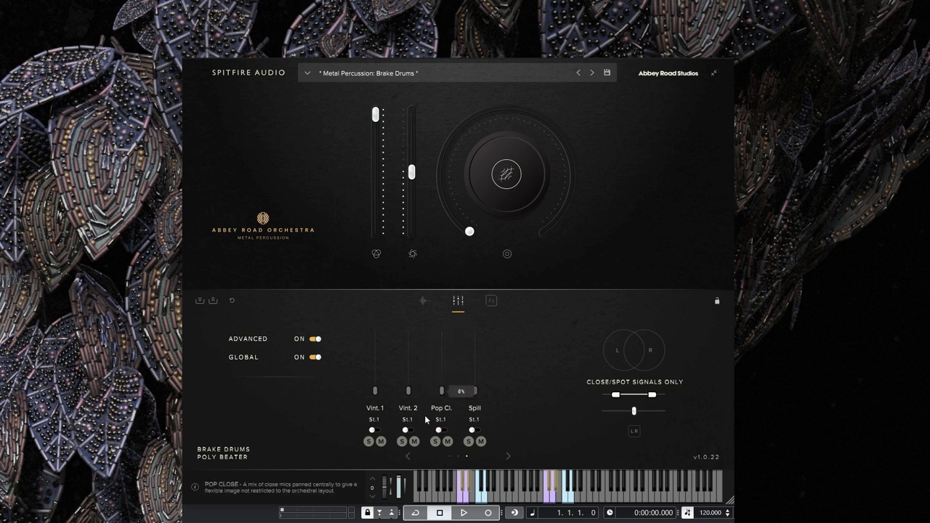
pyautogui.moveTo(475, 391); pyautogui.dragTo(497, 307)
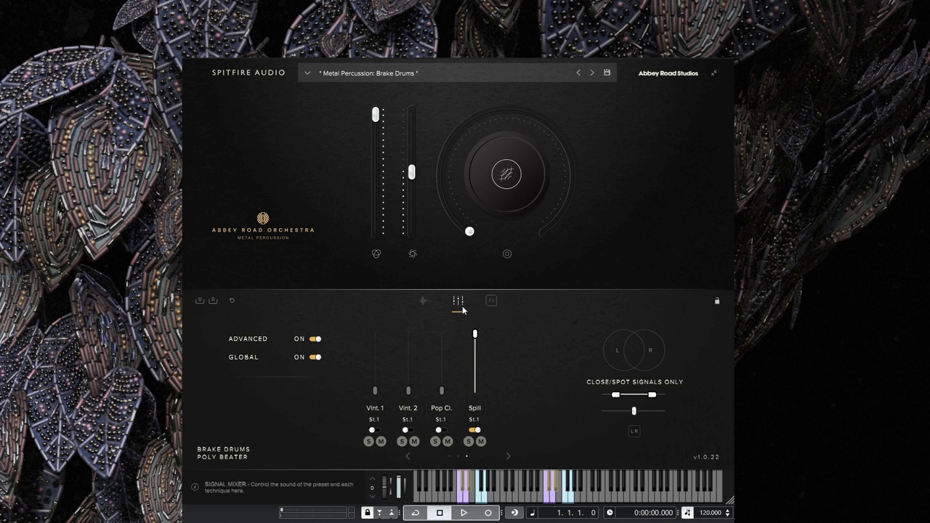
# - Show the Brake Drums techniques, examine the technique editor and close it without saving
pyautogui.click(430, 302)
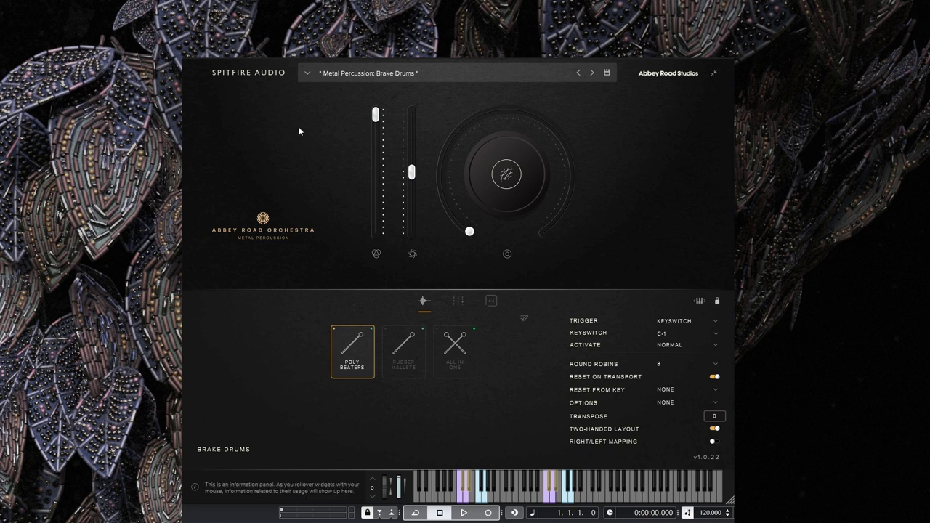
pyautogui.click(525, 318)
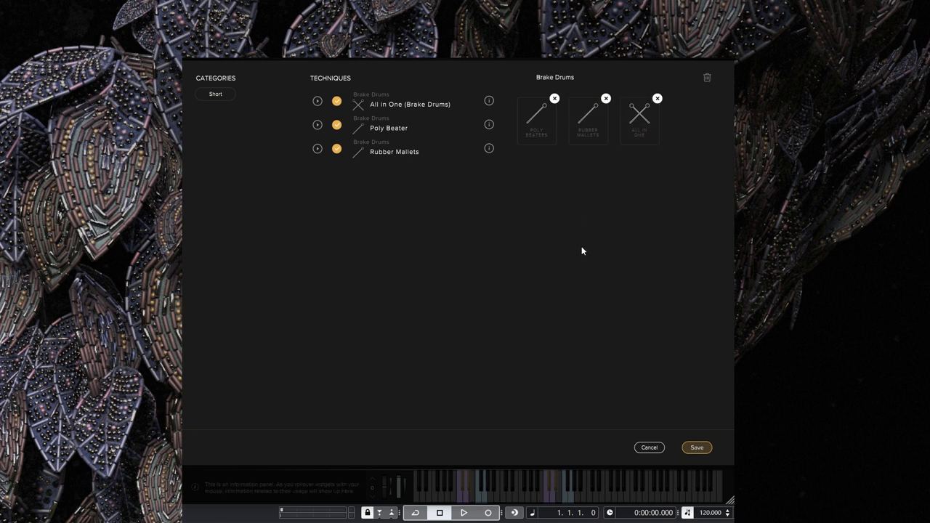
pyautogui.click(640, 448)
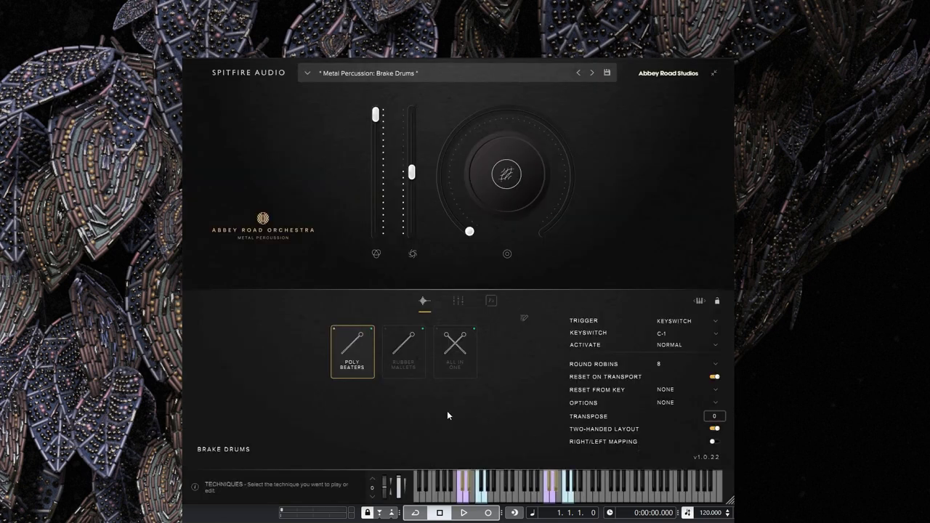
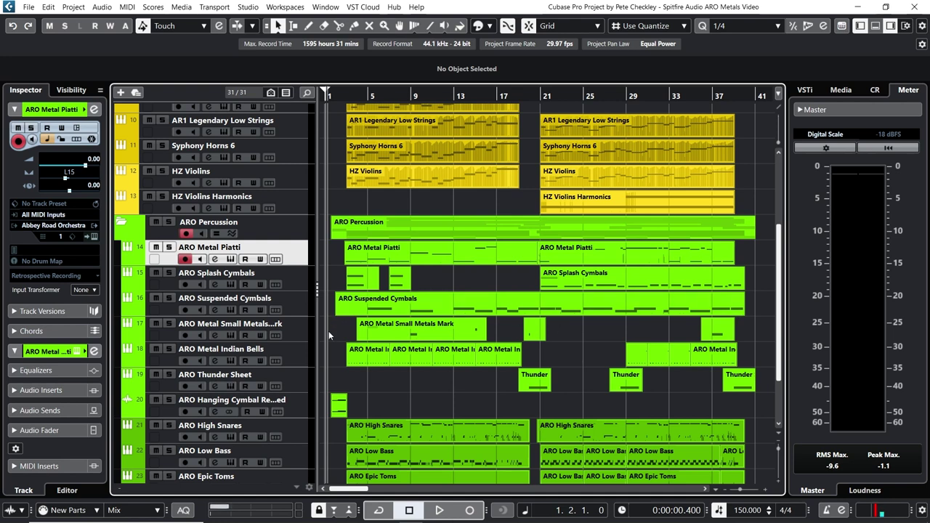
# - In the Cubase project, solo the ARO Taiko Boom track, play it from bar 3, stop playback and unsolo it
pyautogui.scroll(-3, 349, 361)
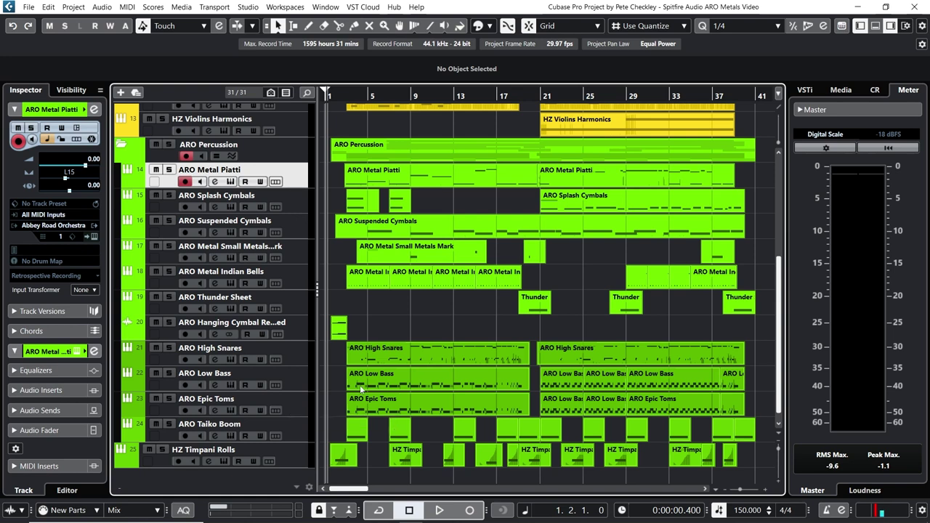
pyautogui.click(346, 96)
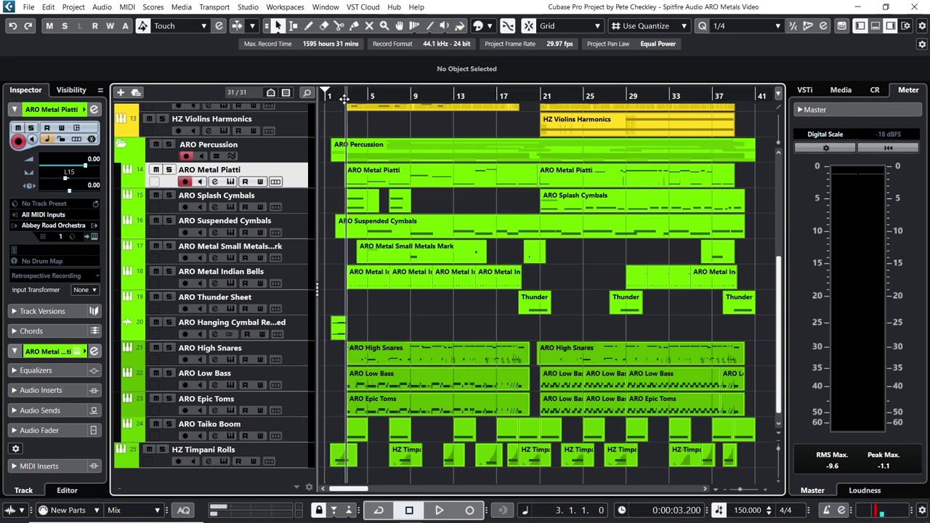
pyautogui.click(168, 425)
pyautogui.press('space')
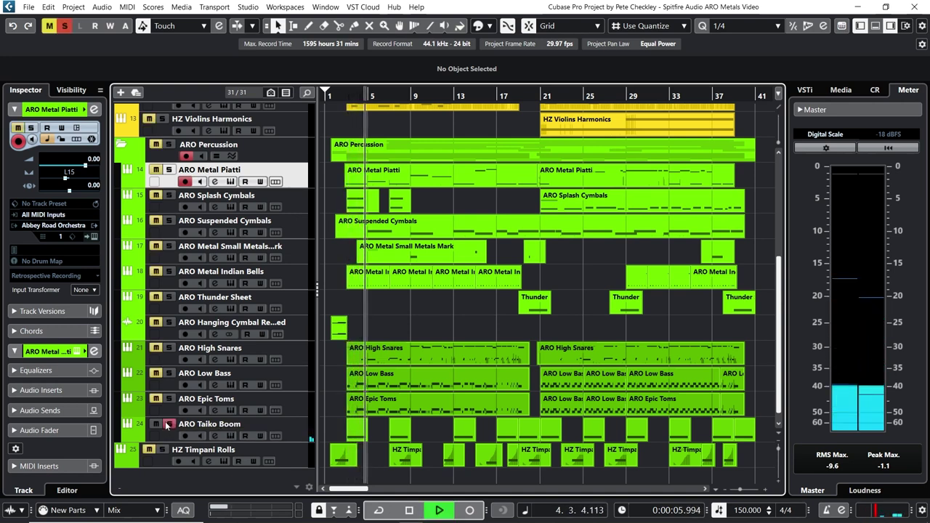
pyautogui.press('space')
pyautogui.click(168, 425)
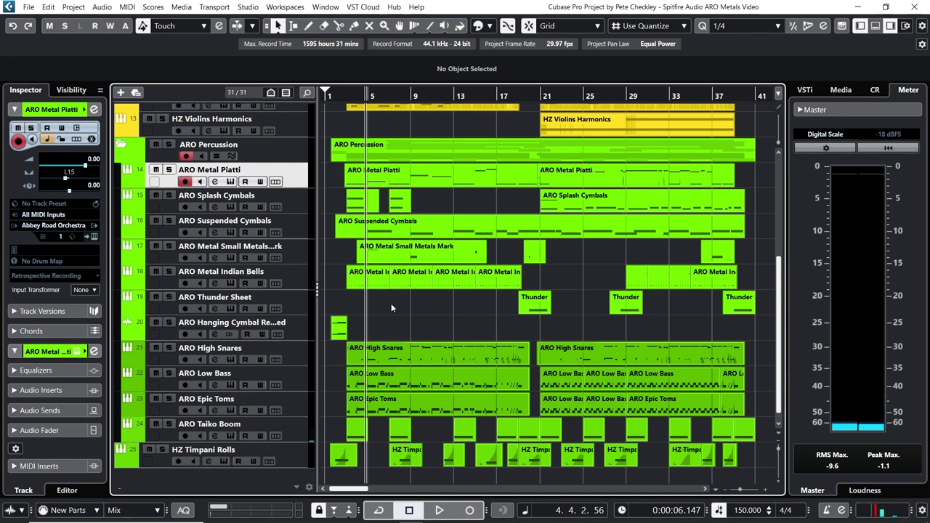
# - Solo the HZ Timpani Rolls track, play it from just before bar 2, stop, return the playhead to bar 2 and unsolo the track
pyautogui.click(336, 96)
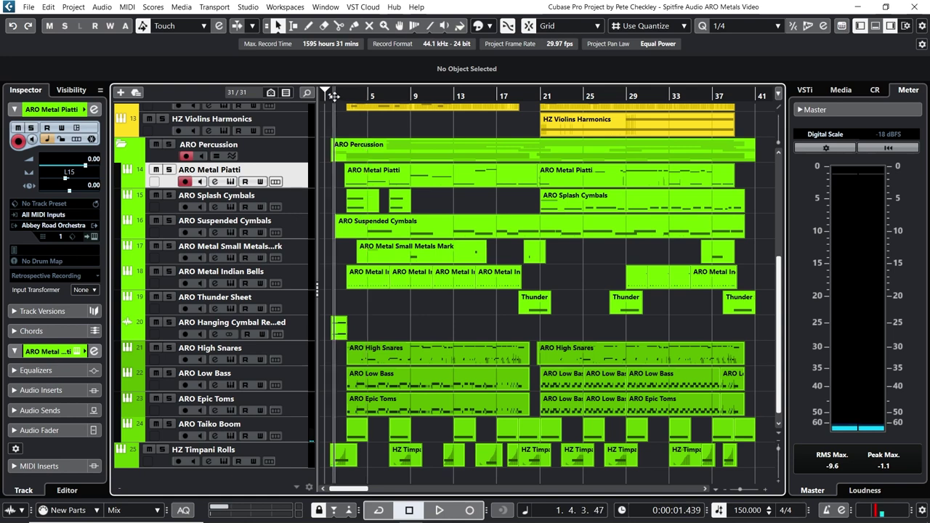
pyautogui.click(162, 450)
pyautogui.press('space')
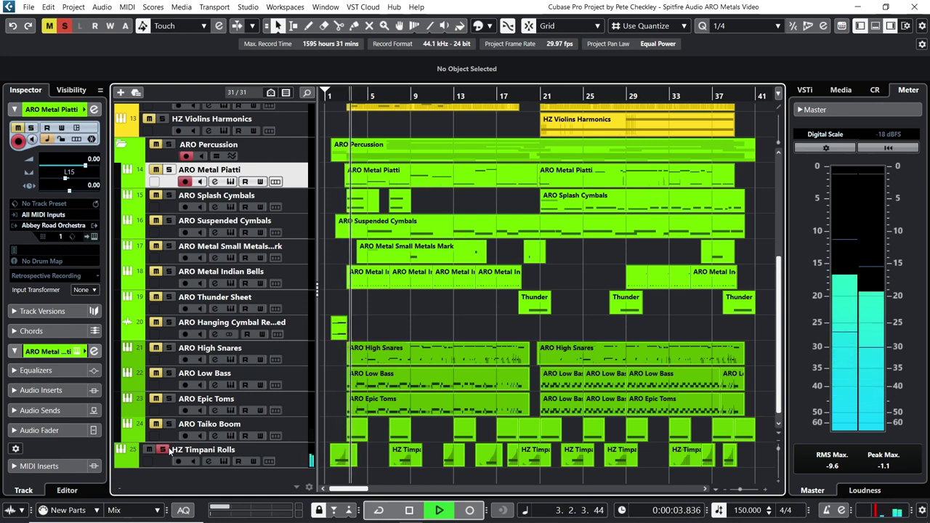
pyautogui.press('space')
pyautogui.press('KP_0')
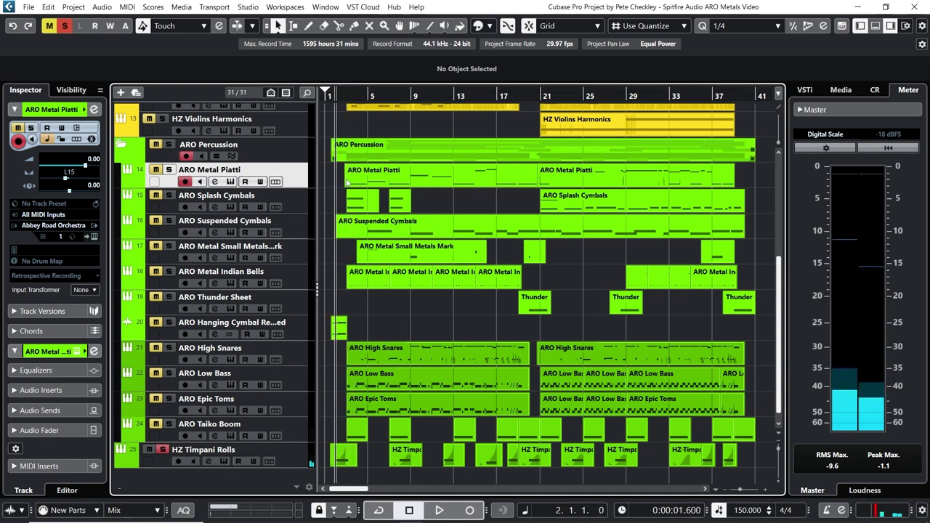
pyautogui.click(161, 450)
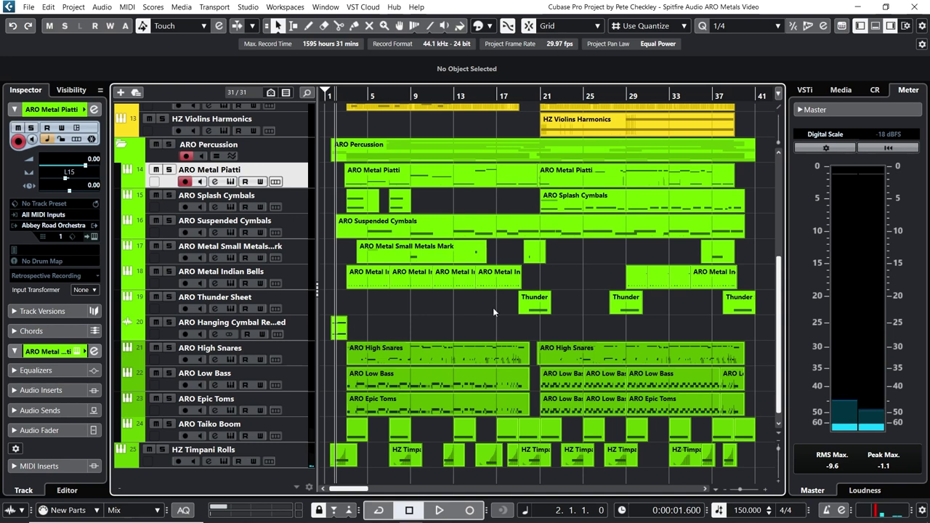
# - Correct the misspelled Syphony Horns 6 track name to Symphony Horns 6, and select the HZ Violins track
pyautogui.scroll(4, 493, 307)
pyautogui.scroll(2, 314, 288)
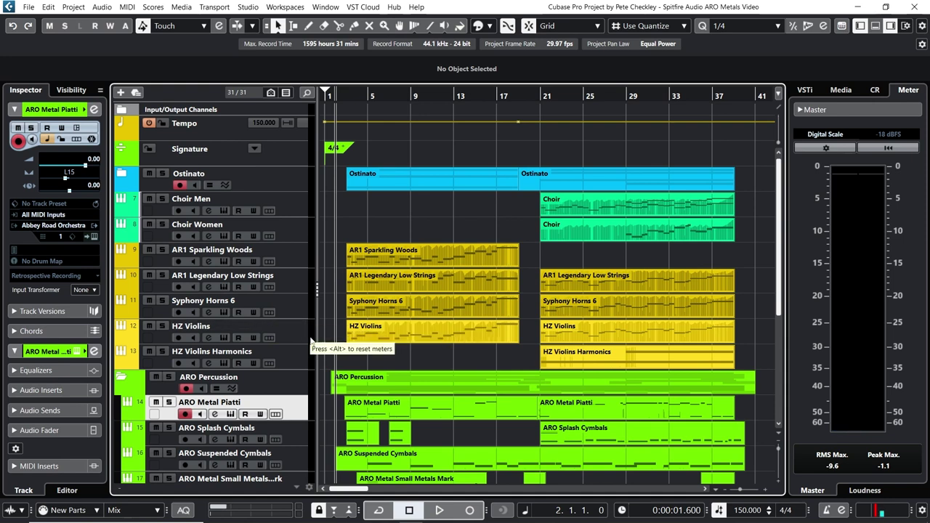
pyautogui.doubleClick(194, 303)
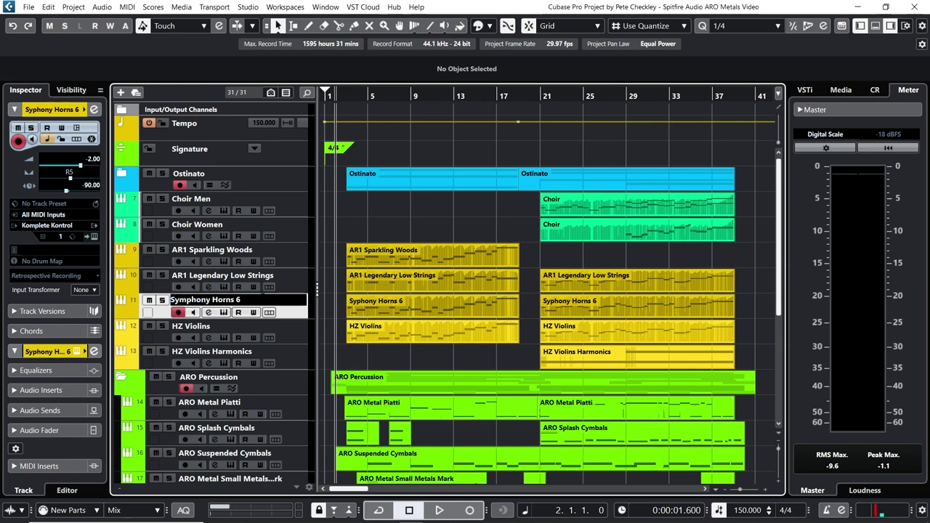
pyautogui.press('Return')
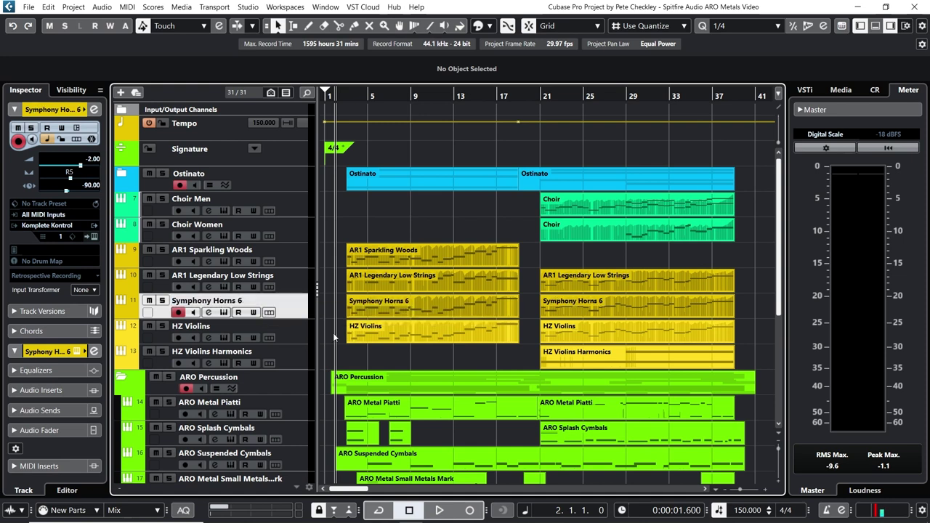
pyautogui.click(293, 342)
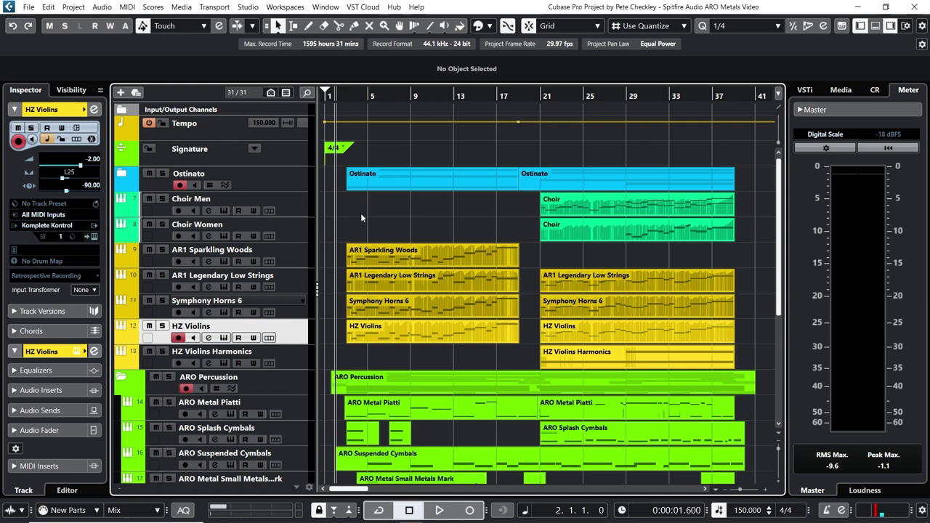
# - Solo the ARO Hanging Cymbal Reversed track, play it from beat 3 of bar 1, stop and return the playhead there
pyautogui.scroll(-3, 358, 217)
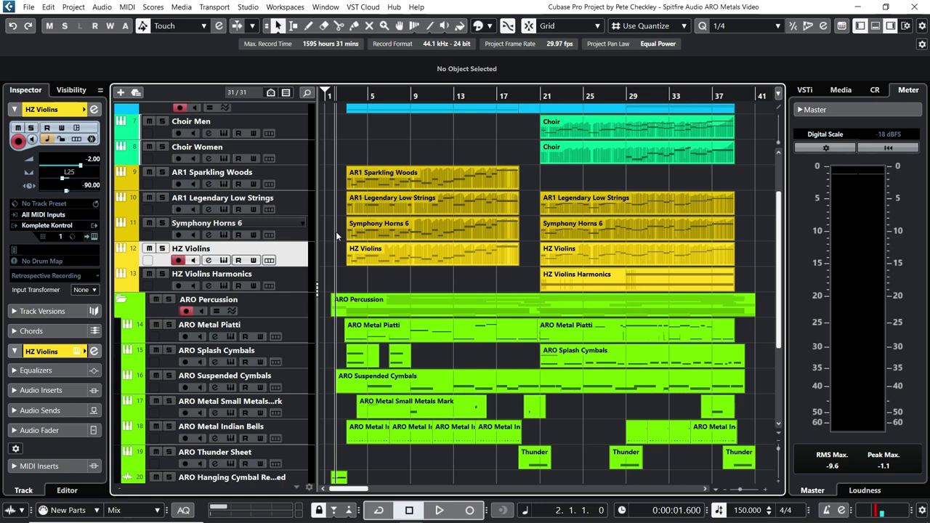
pyautogui.scroll(-6, 336, 231)
pyautogui.moveTo(328, 95); pyautogui.dragTo(341, 116)
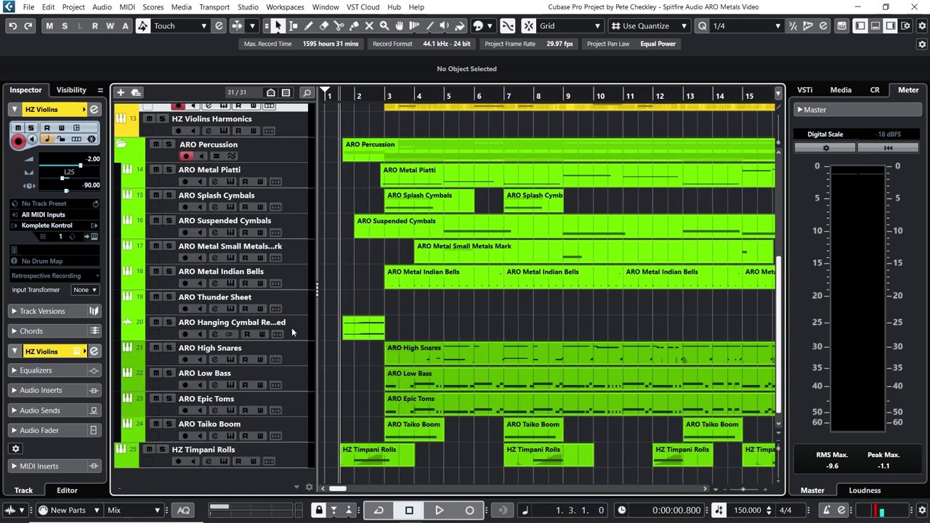
pyautogui.click(170, 323)
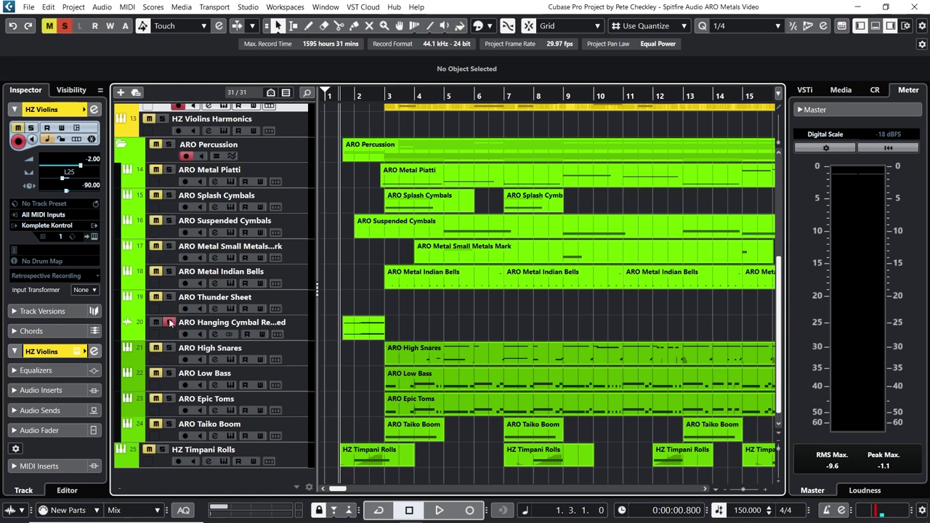
pyautogui.press('space')
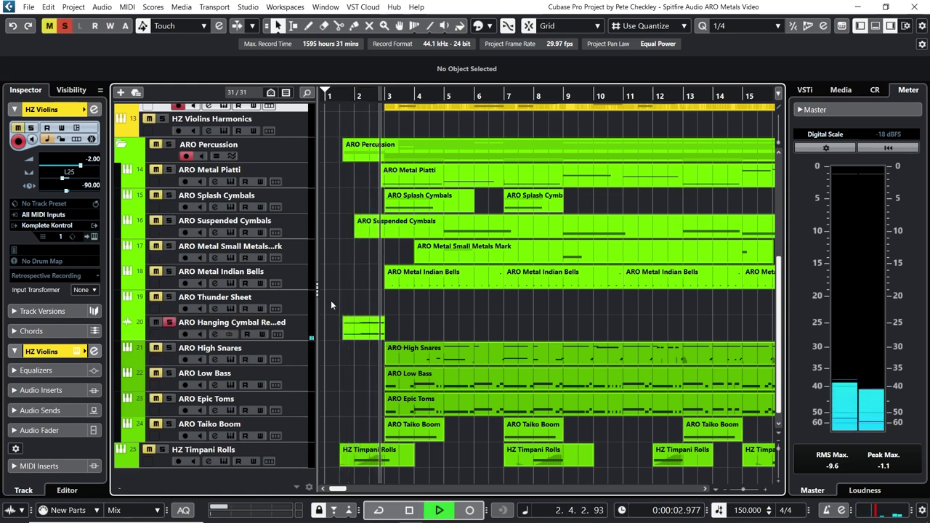
pyautogui.press('space')
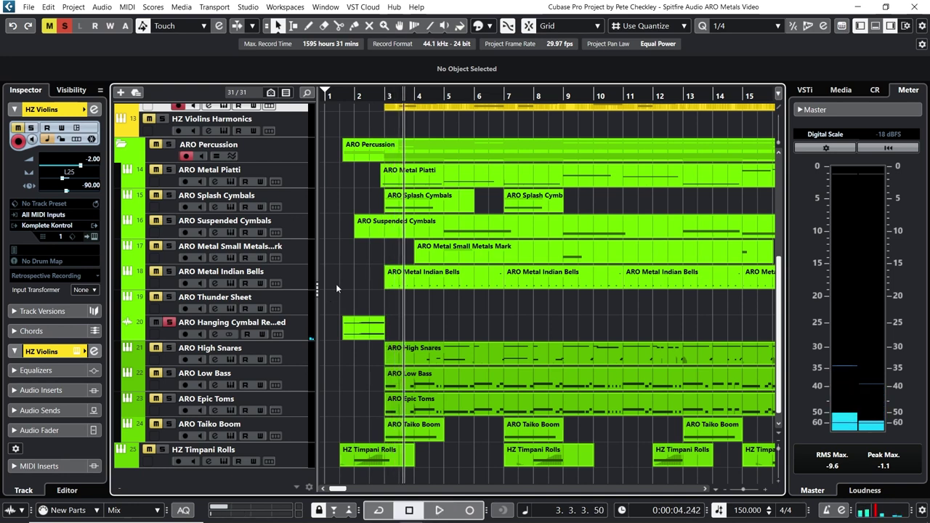
pyautogui.click(340, 95)
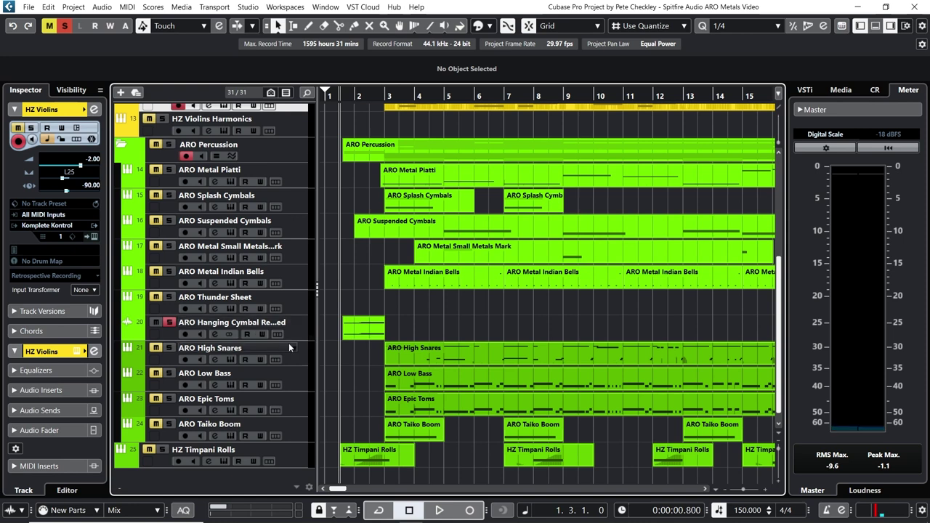
# - Enlarge the reversed hanging cymbal track, select its audio event, play it soloed together with HZ Timpani Rolls, stop and clear the solos
pyautogui.moveTo(309, 340); pyautogui.dragTo(300, 365)
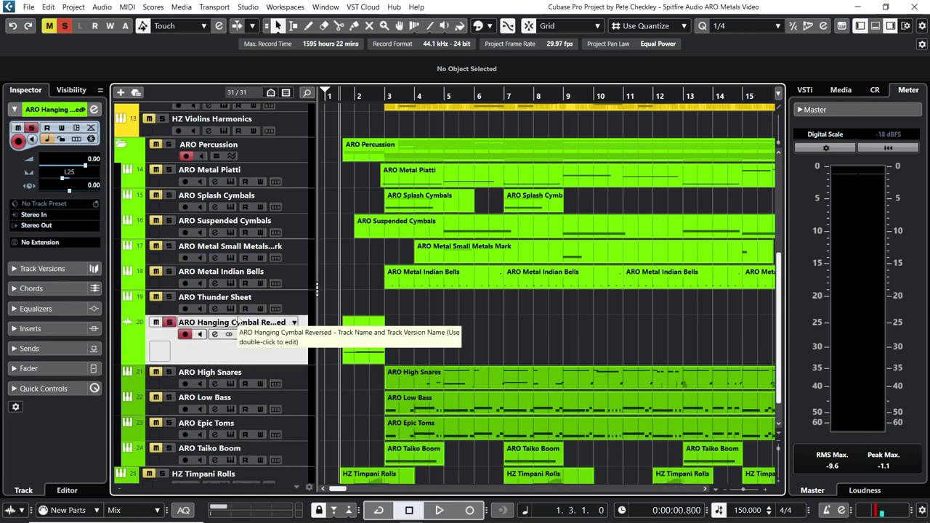
pyautogui.click(357, 339)
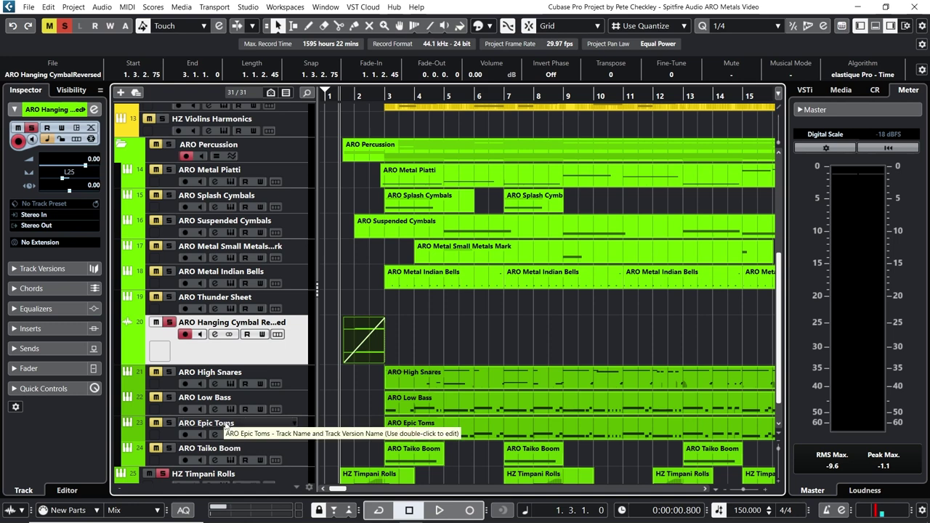
pyautogui.press('space')
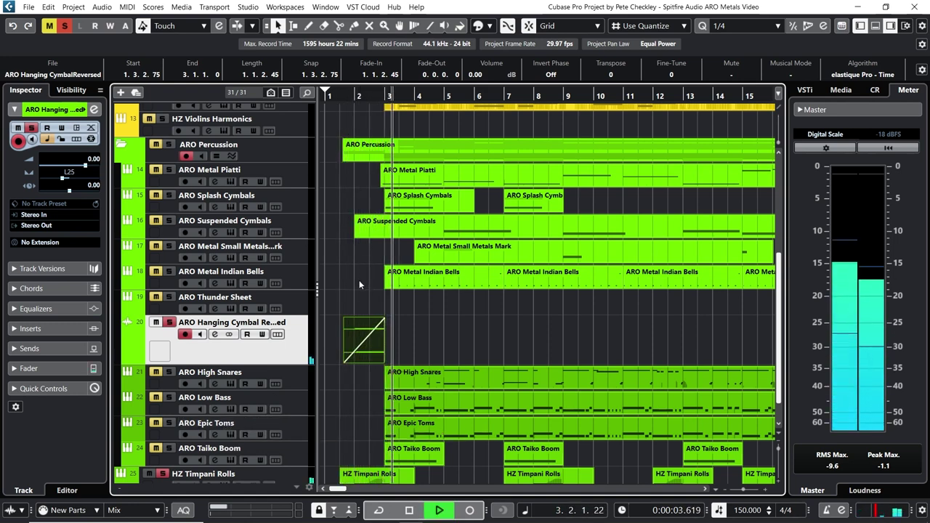
pyautogui.press('space')
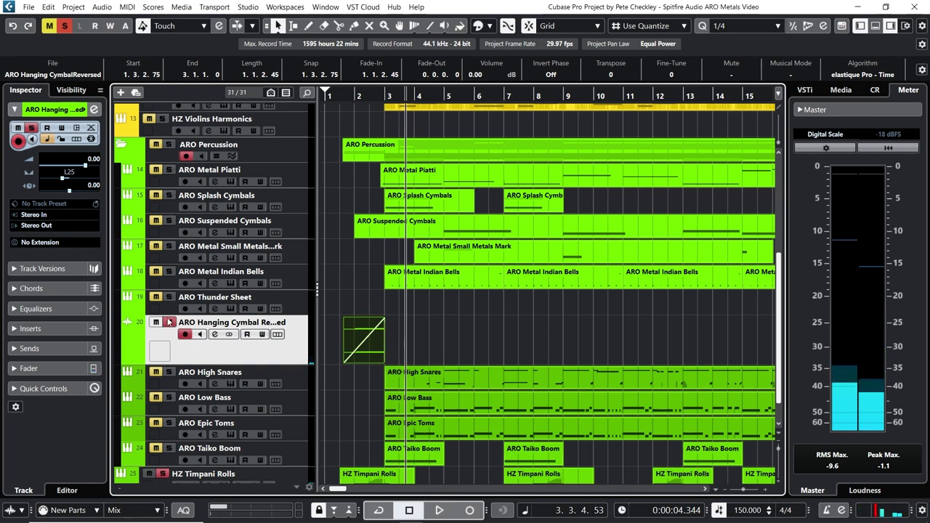
pyautogui.click(169, 322)
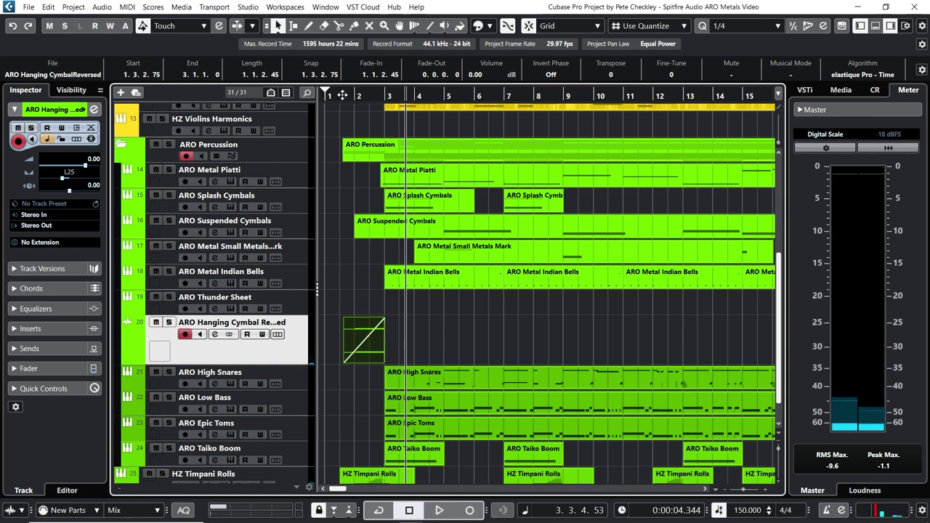
# - Play the full mix from beat 3 of bar 1, solo the ARO Percussion folder, replay it from the start and stop
pyautogui.moveTo(342, 95); pyautogui.dragTo(340, 97)
pyautogui.press('space')
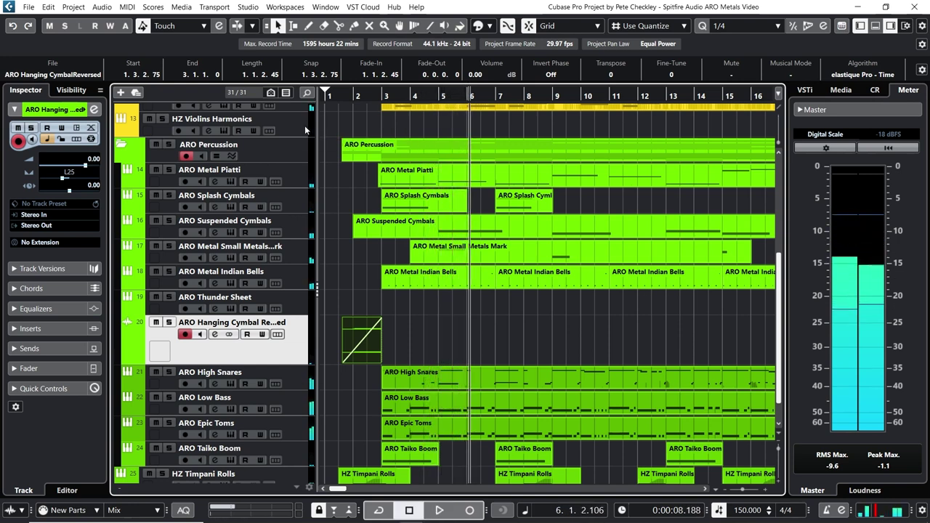
pyautogui.click(172, 144)
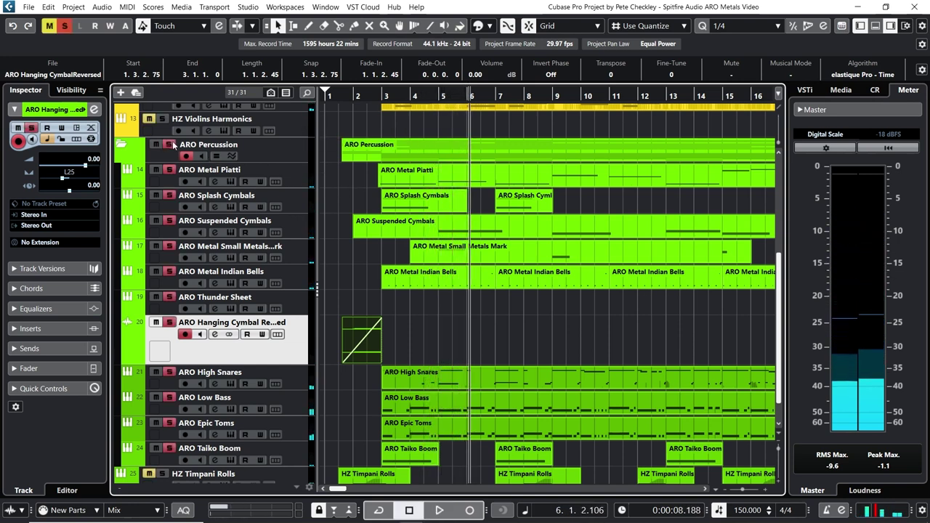
pyautogui.click(338, 95)
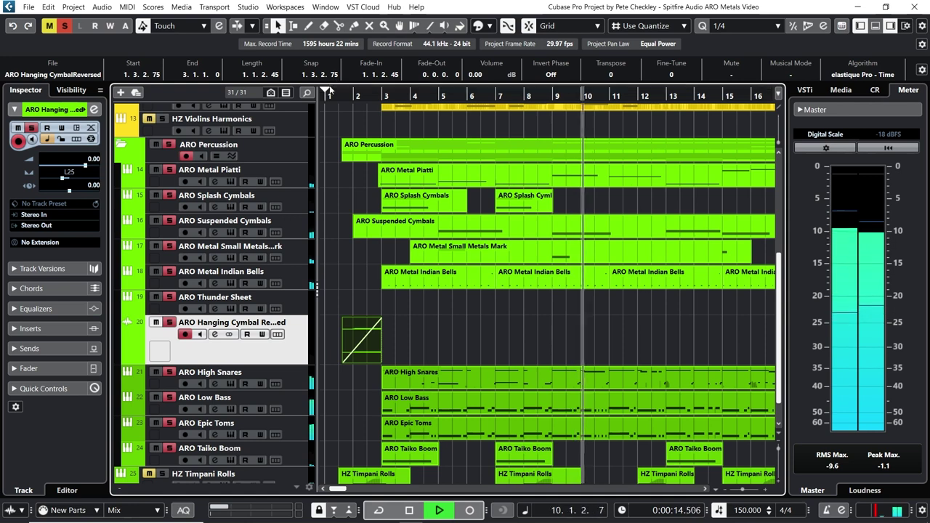
pyautogui.press('space')
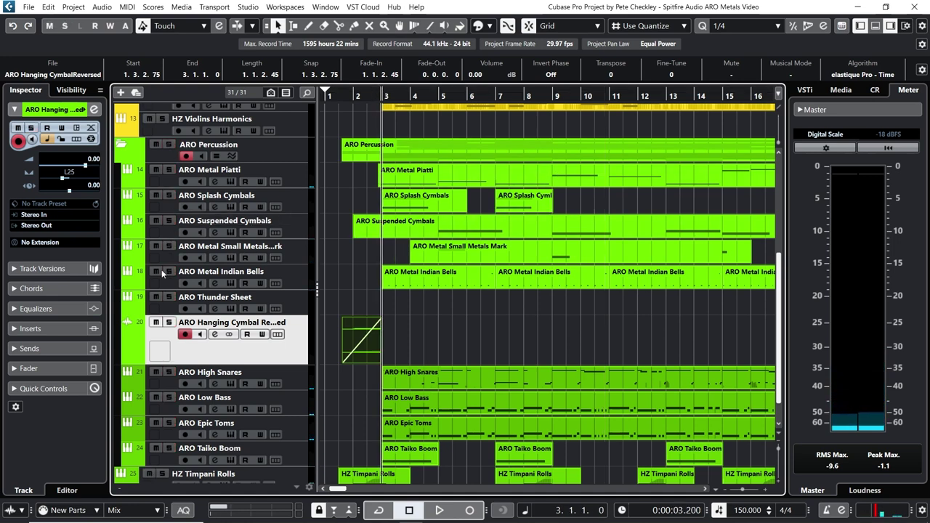
# - Solo the ARO Metal Indian Bells track, play it from bar 3, stop and return the playhead to bar 3
pyautogui.press('space')
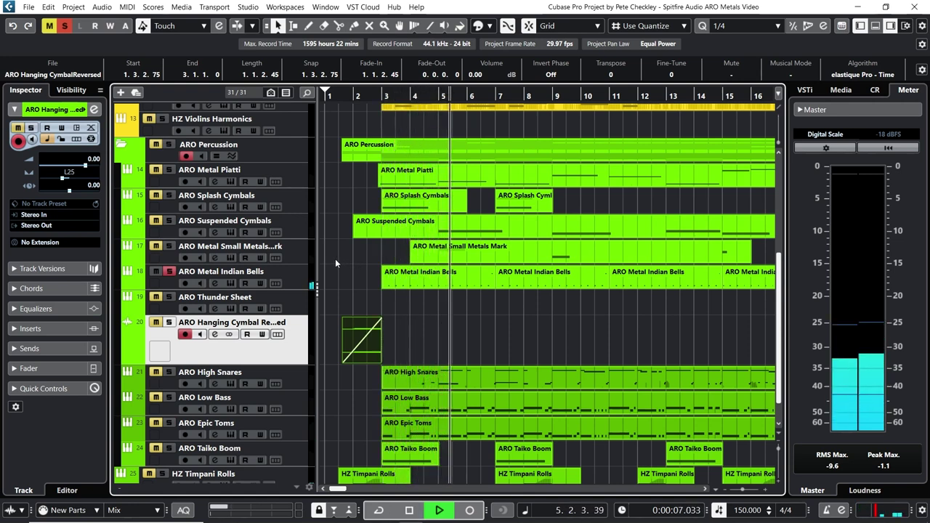
pyautogui.press('space')
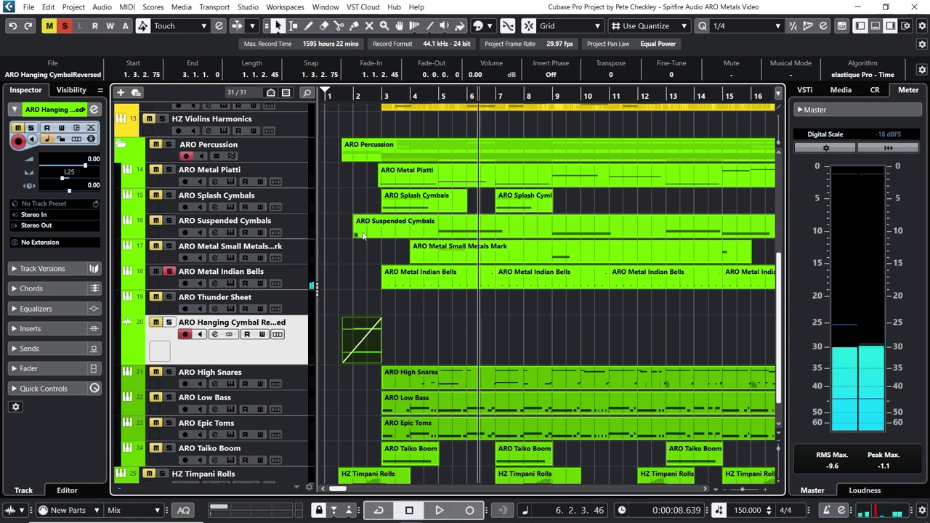
pyautogui.click(386, 98)
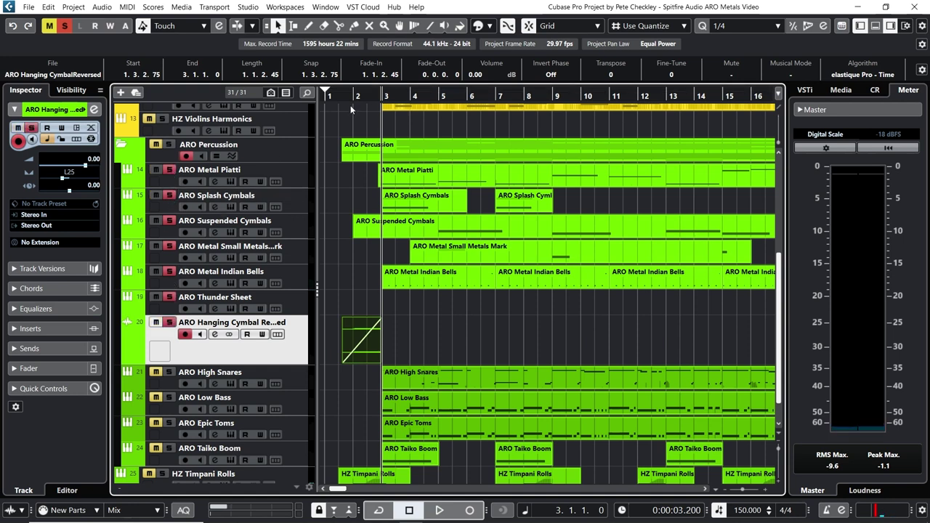
# - Play the soloed metal percussion tracks from Metal Piatti to Hanging Cymbal Reversed from bar 2, stop and return to bar 2
pyautogui.moveTo(353, 103); pyautogui.dragTo(355, 99)
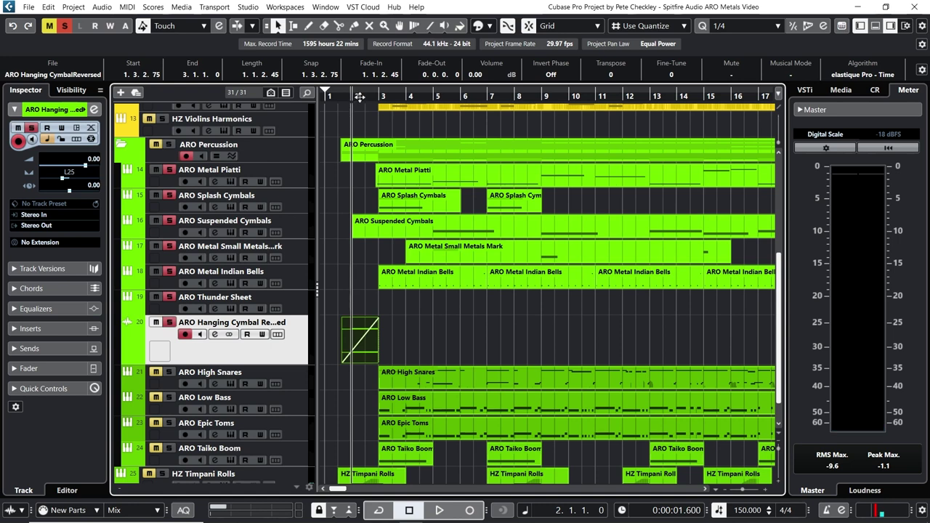
pyautogui.press('space')
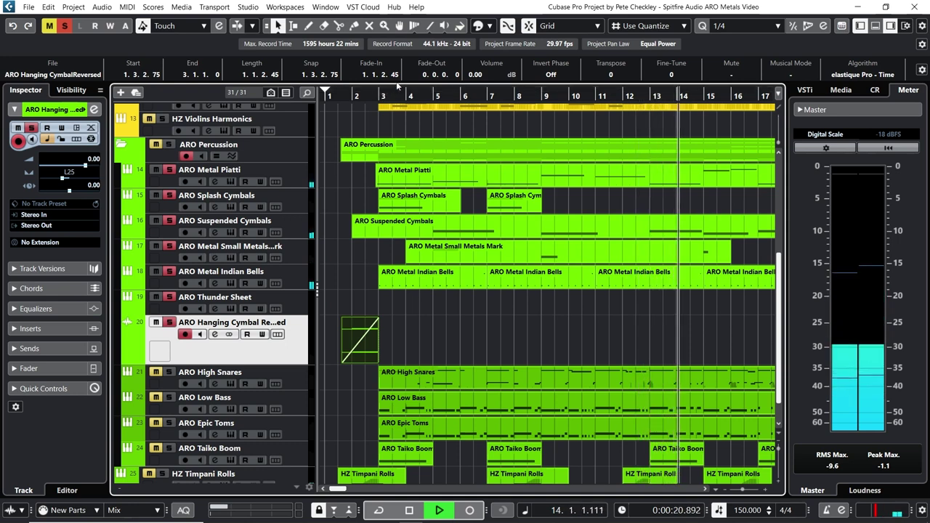
pyautogui.press('space')
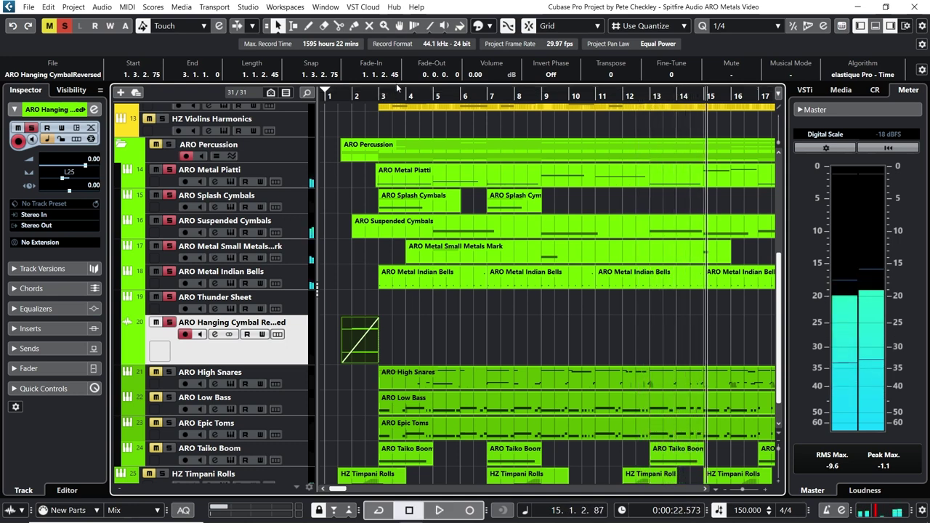
pyautogui.click(355, 95)
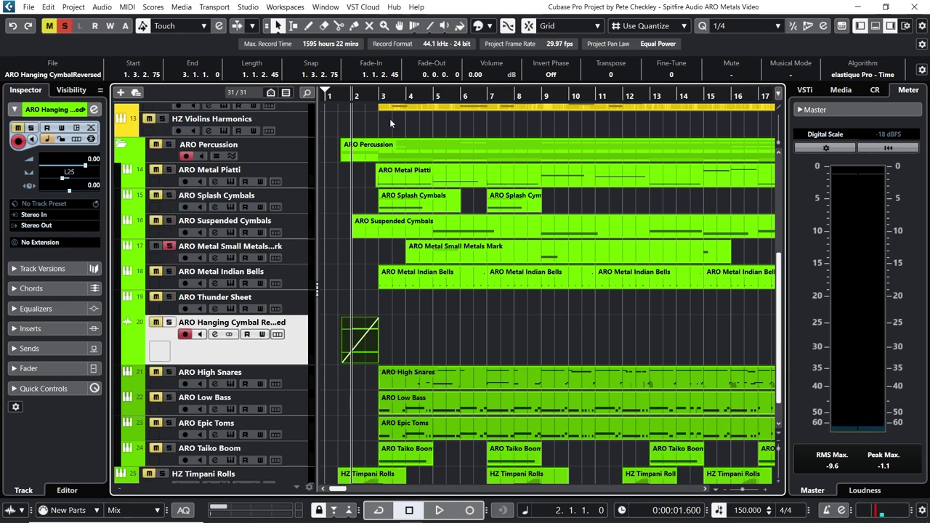
# - With ARO Metal Small Metals Mark soloed, view its instrument, play the track from beat 3 of bar 8, stop and return to bar 2
pyautogui.click(530, 101)
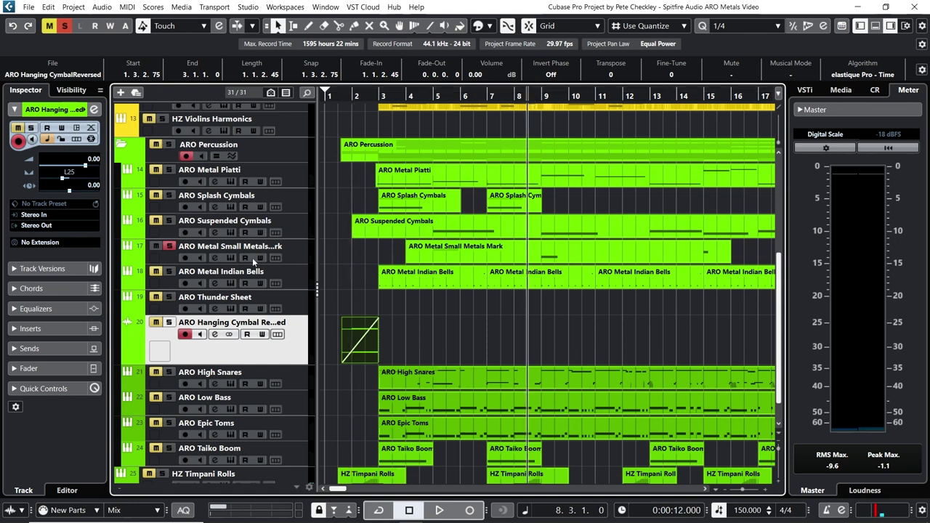
pyautogui.click(230, 257)
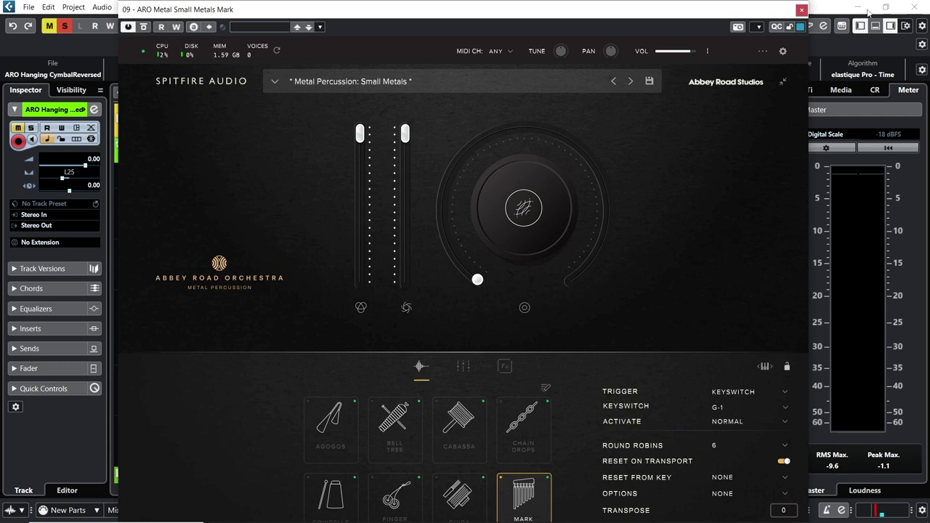
pyautogui.click(801, 10)
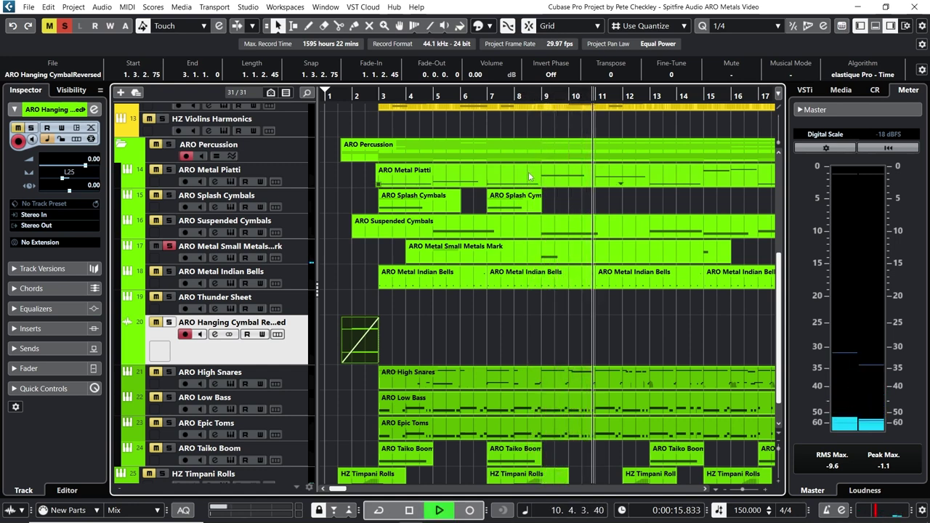
pyautogui.press('space')
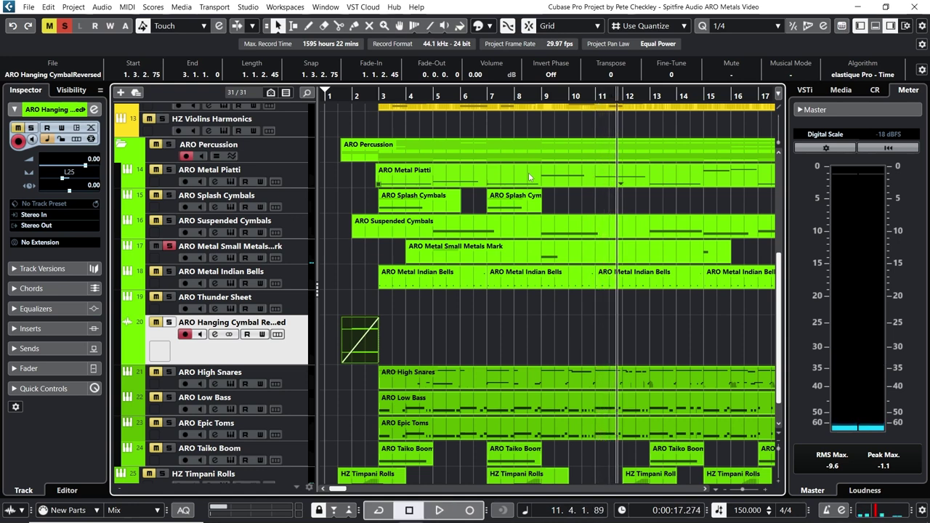
pyautogui.click(346, 96)
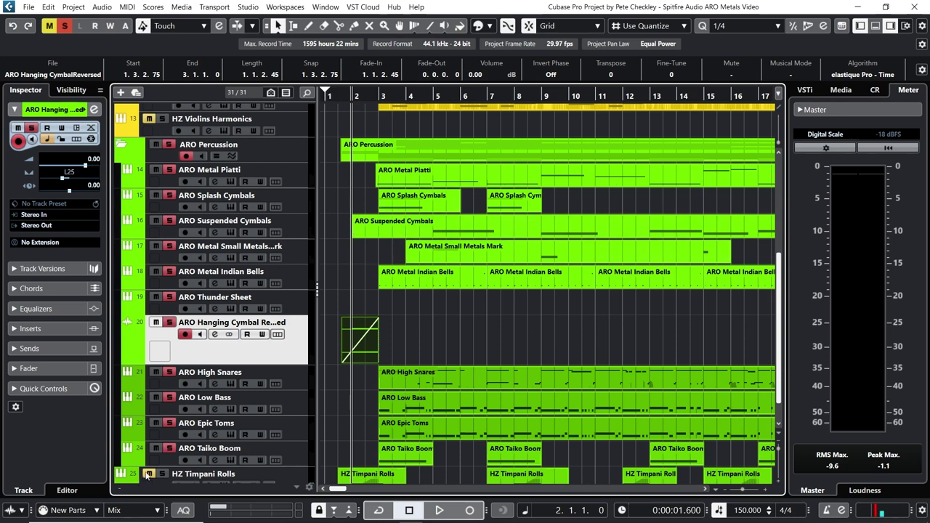
# - Play the soloed ARO Percussion folder and HZ Timpani Rolls from bar 1 to past the end, turning on Auto-Scroll during playback
pyautogui.moveTo(338, 97); pyautogui.dragTo(335, 99)
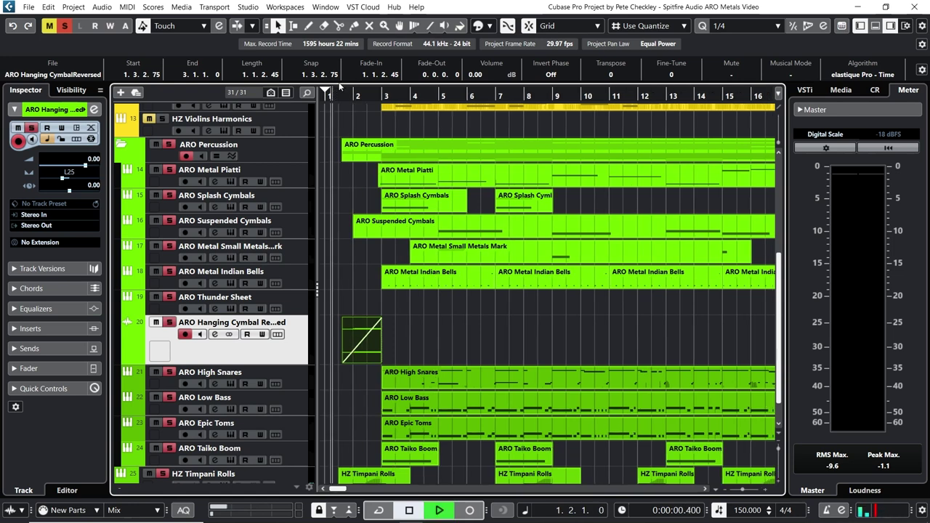
pyautogui.press('space')
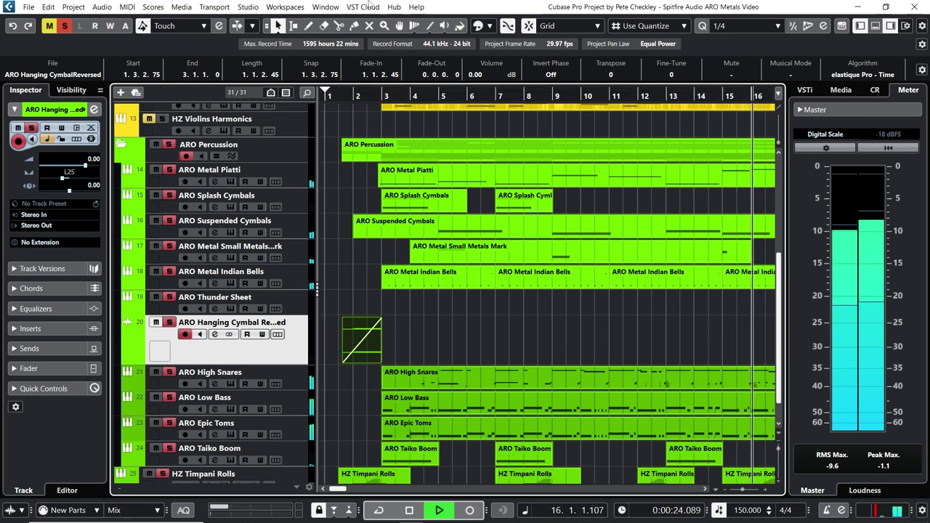
pyautogui.click(236, 25)
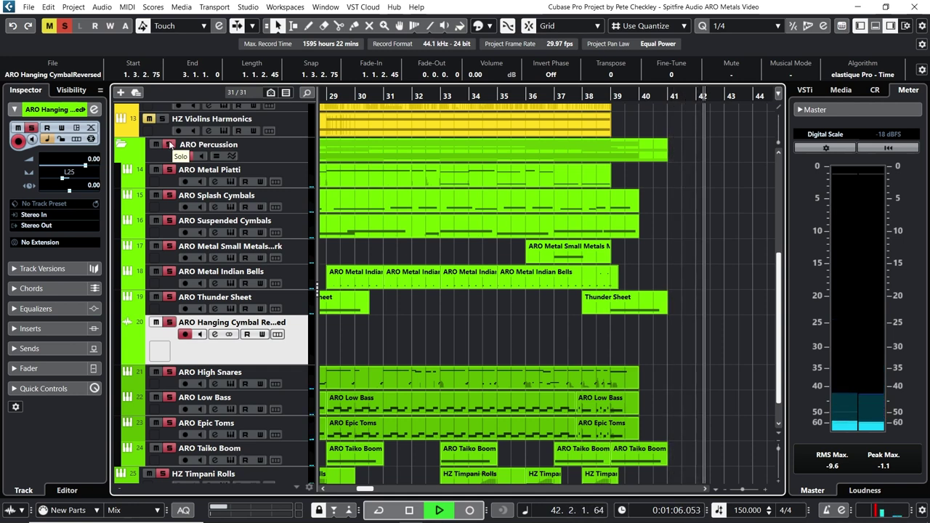
pyautogui.press('space')
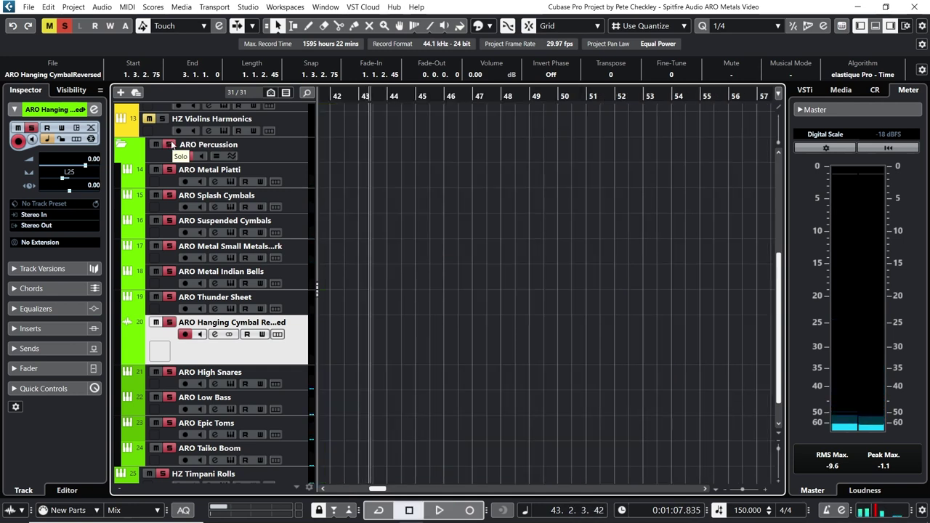
# - Clear all track solos with ARO Splash Cymbals selected, and move the playhead back to beat 3 of bar 1
pyautogui.moveTo(335, 100); pyautogui.dragTo(382, 107)
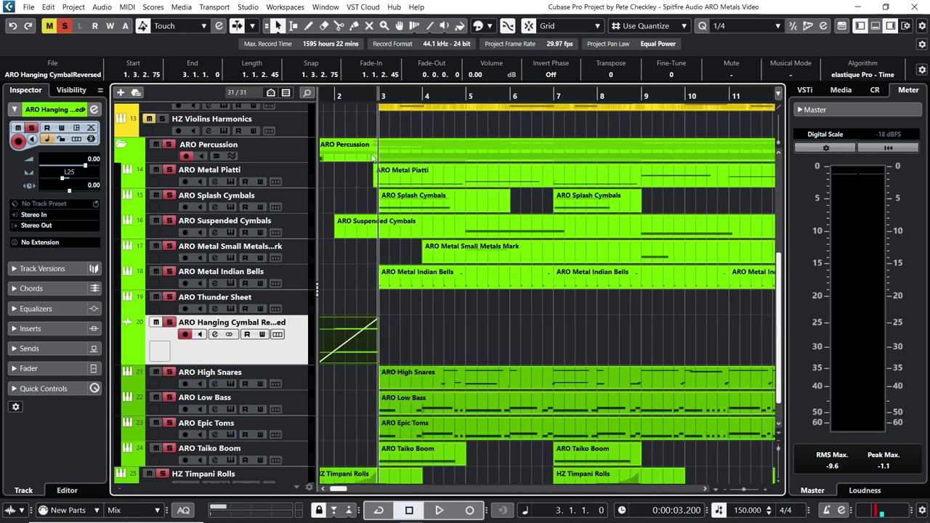
pyautogui.click(298, 231)
pyautogui.click(308, 210)
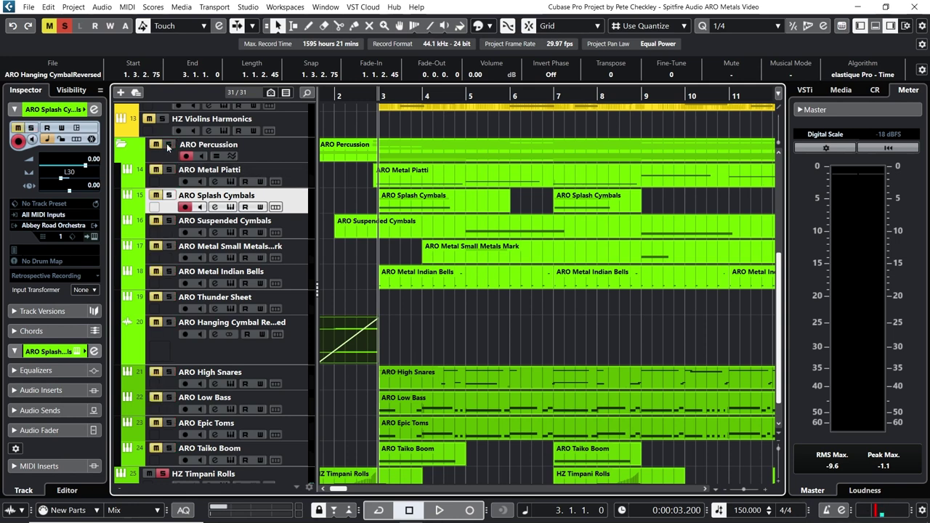
pyautogui.click(64, 26)
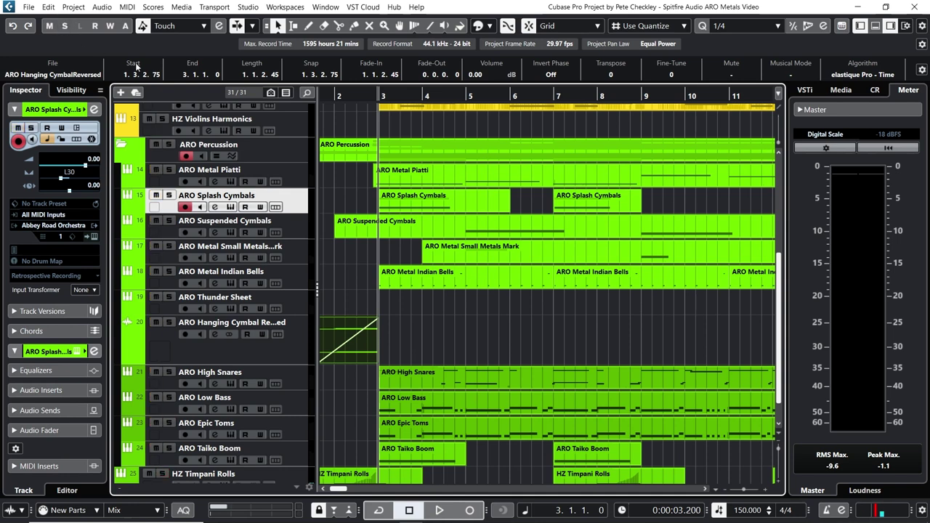
pyautogui.click(357, 96)
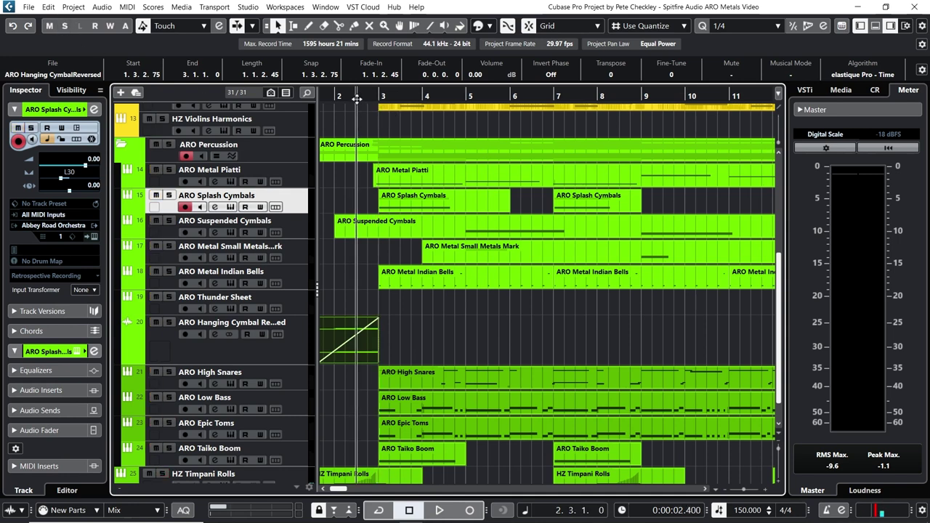
pyautogui.moveTo(332, 95); pyautogui.dragTo(349, 102)
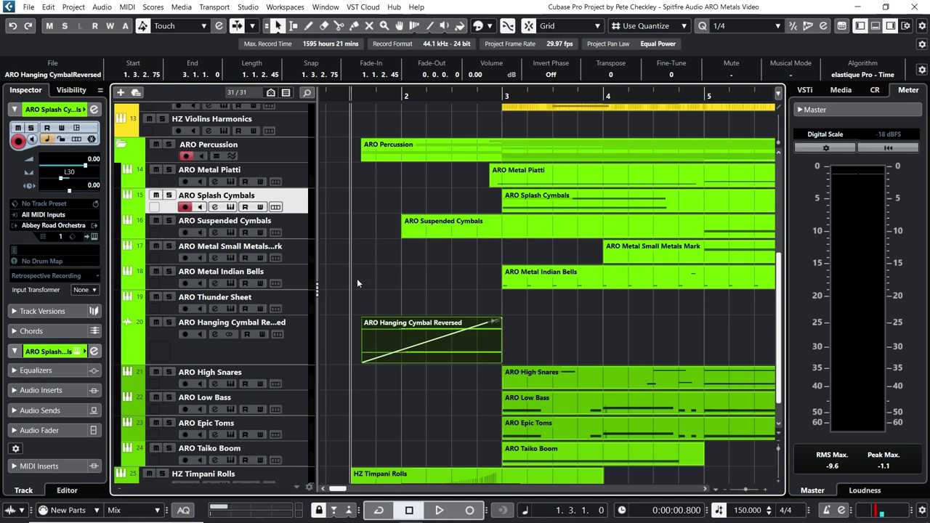
# - Look through the project's full track list, from the Ostinato folder down to HZ Timpani Rolls
pyautogui.scroll(-1, 357, 279)
pyautogui.scroll(3, 357, 279)
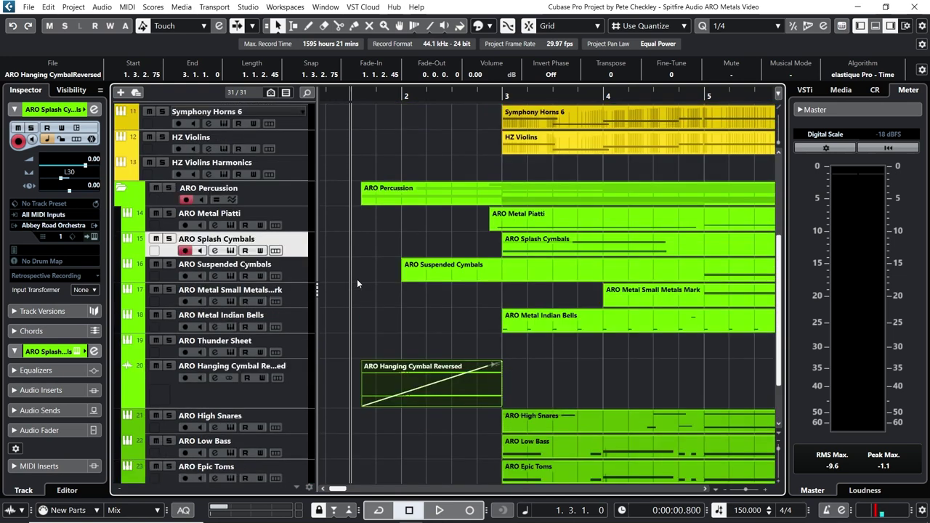
pyautogui.scroll(-3, 357, 279)
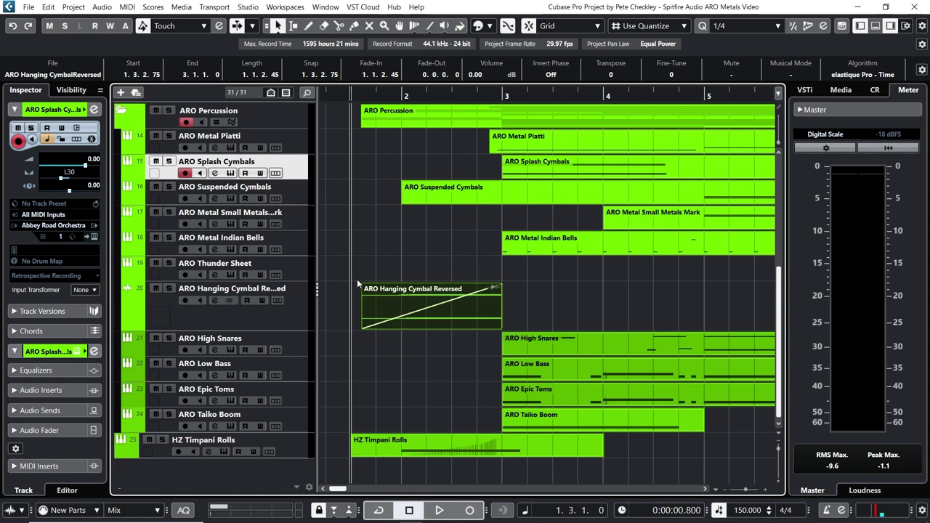
pyautogui.scroll(3, 357, 279)
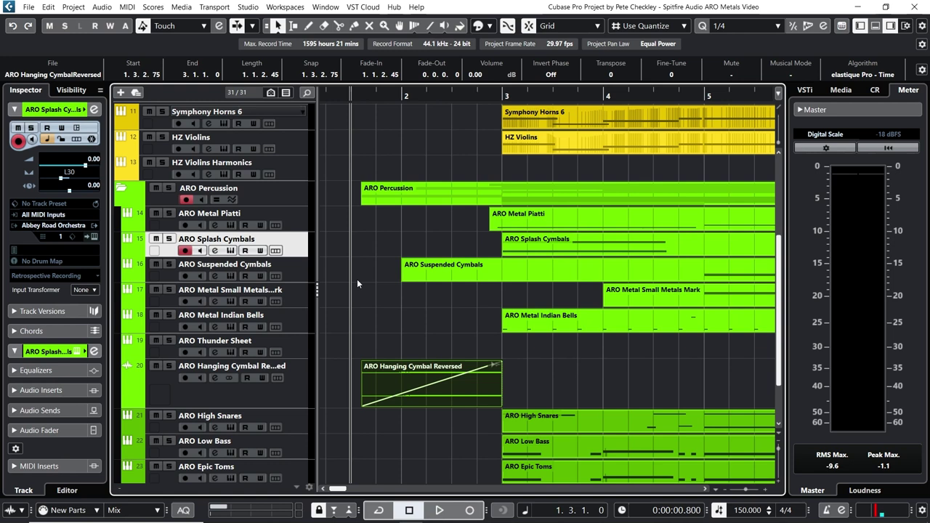
pyautogui.scroll(3, 357, 283)
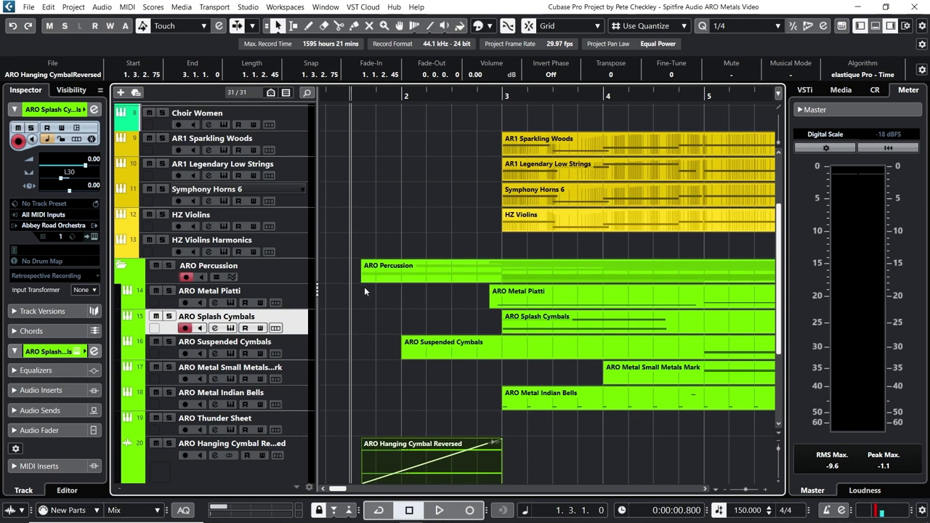
pyautogui.scroll(4, 364, 286)
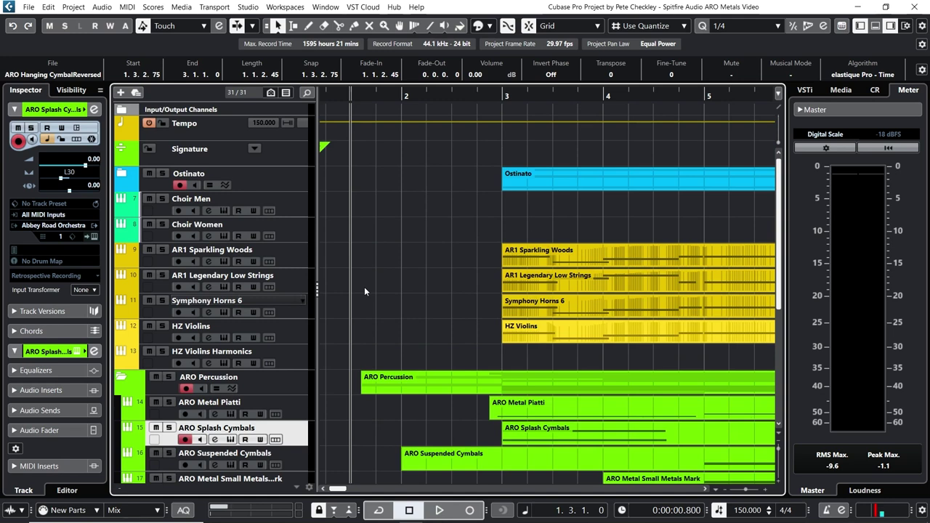
pyautogui.scroll(-3, 369, 293)
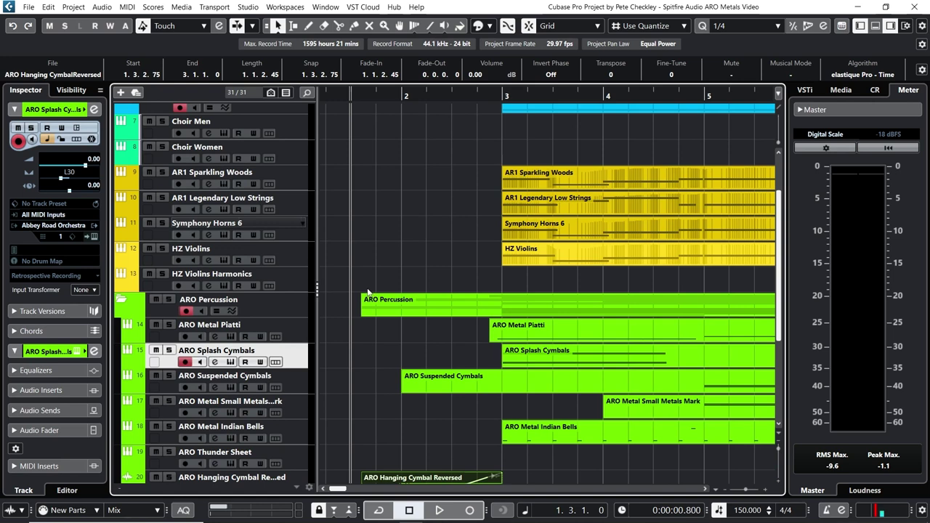
pyautogui.scroll(-3, 368, 291)
pyautogui.scroll(-3, 368, 291)
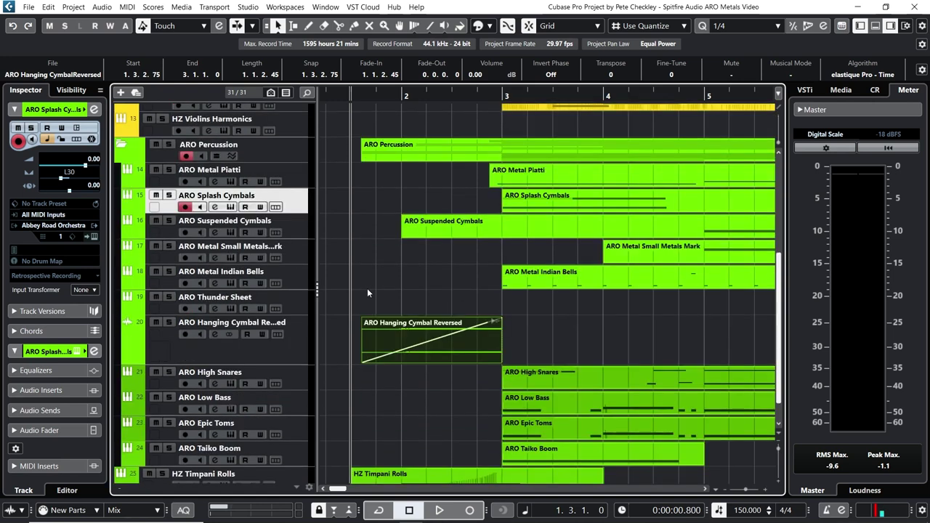
pyautogui.scroll(-2, 369, 290)
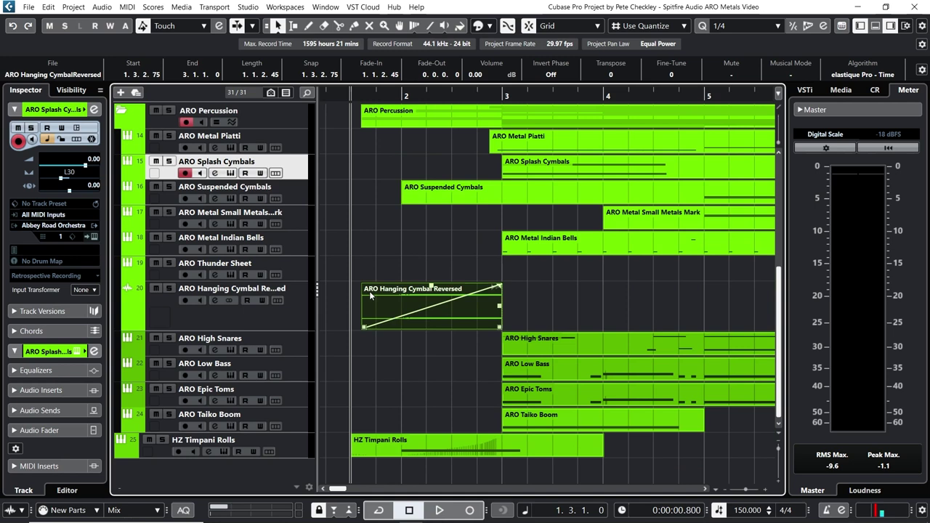
pyautogui.scroll(3, 370, 295)
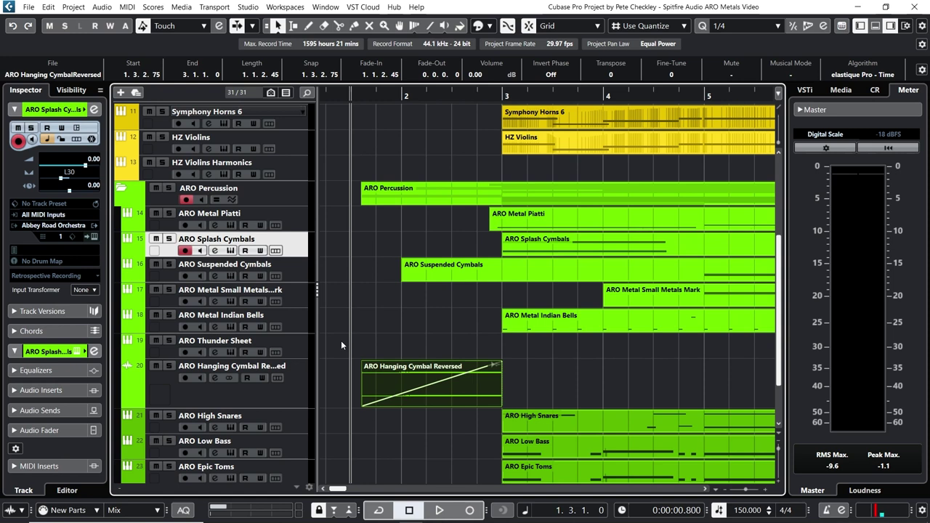
pyautogui.scroll(5, 341, 344)
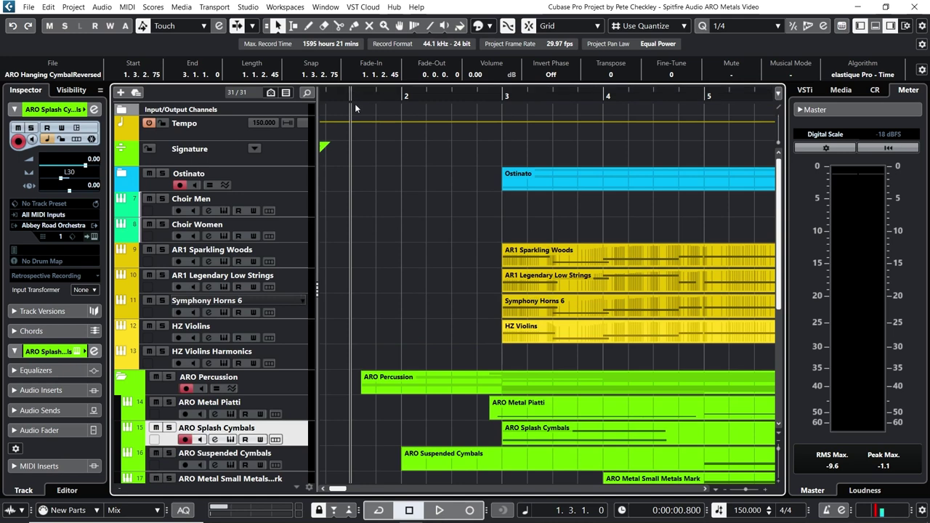
# - Solo AR1 Sparkling Woods and AR1 Legendary Low Strings, play them from bar 3 into bar 10 and stop
pyautogui.moveTo(356, 98); pyautogui.dragTo(466, 82)
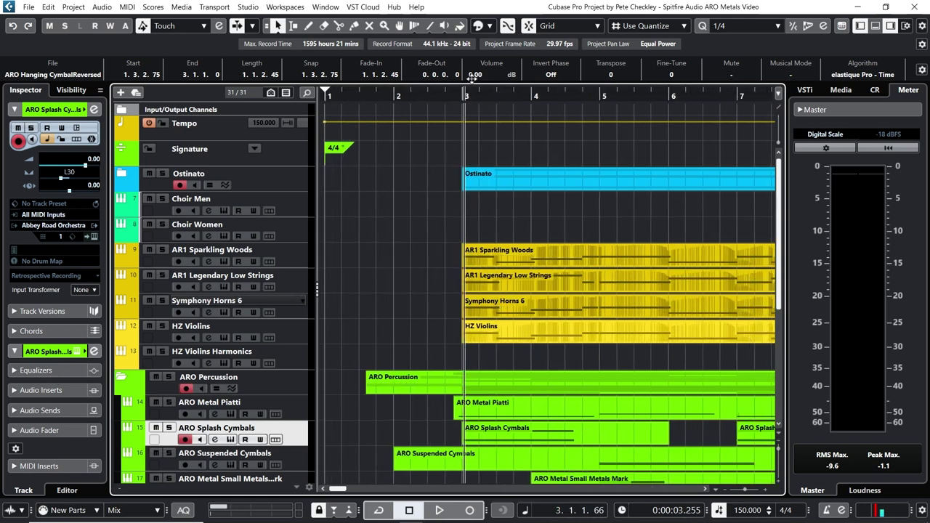
pyautogui.click(163, 249)
pyautogui.click(162, 275)
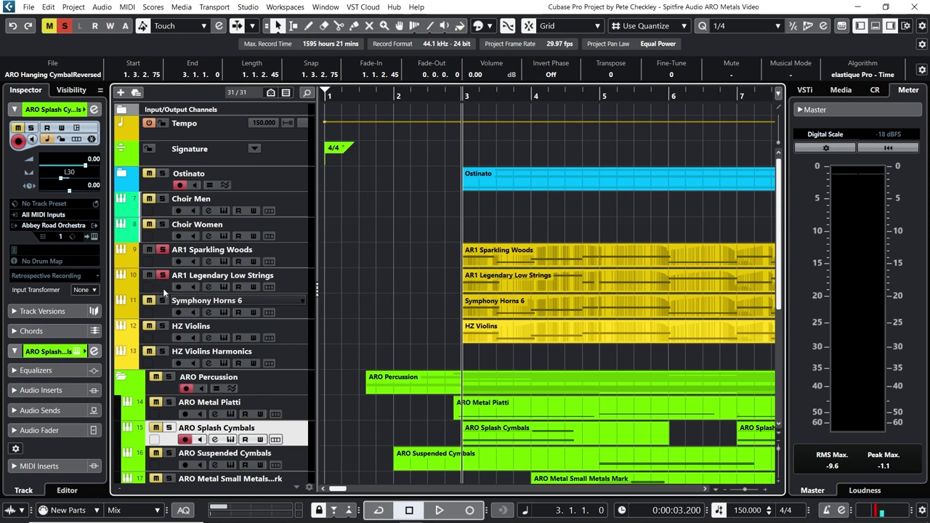
pyautogui.click(439, 510)
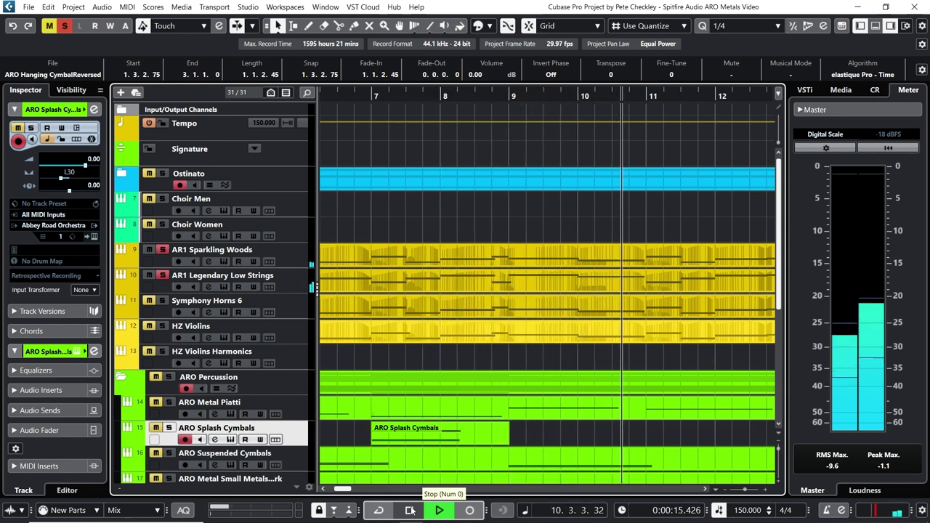
pyautogui.click(409, 511)
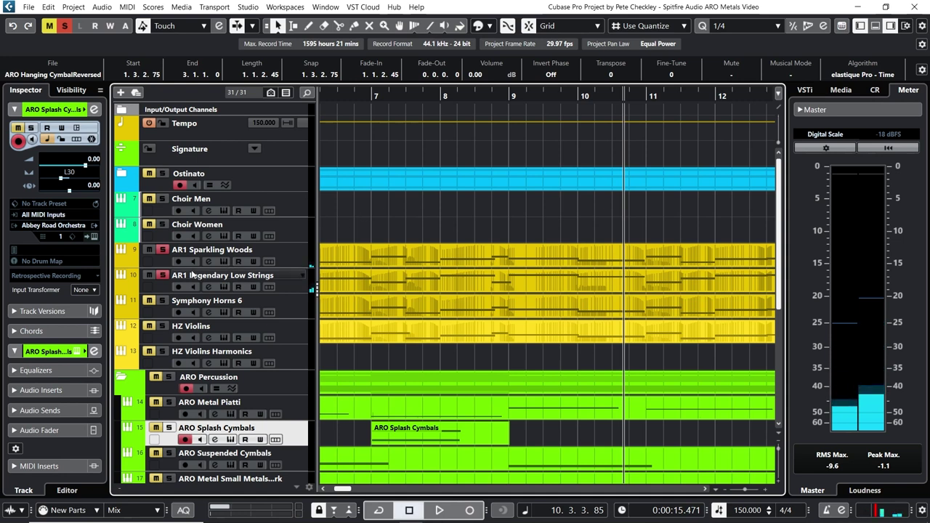
# - Unsolo AR1 Legendary Low Strings, play AR1 Sparkling Woods alone up to bar 12, stop and remove its solo
pyautogui.click(162, 276)
pyautogui.click(431, 513)
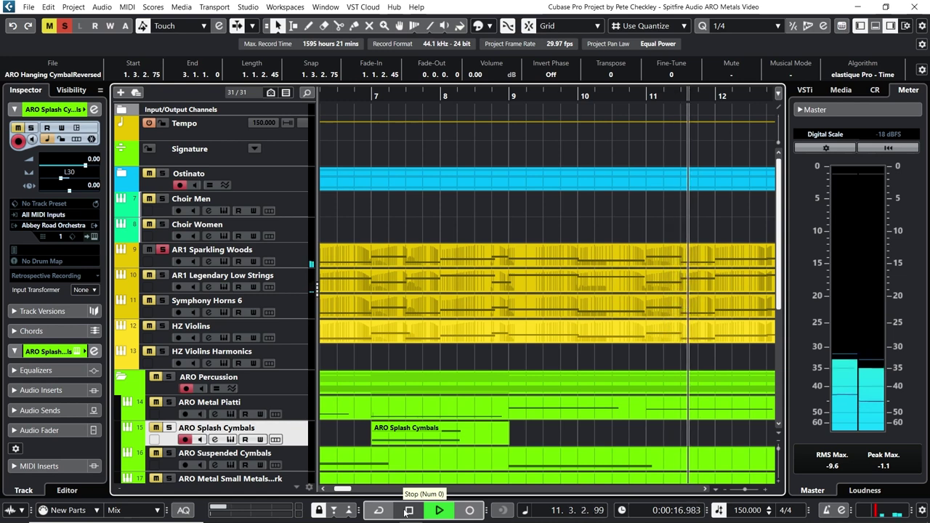
pyautogui.click(409, 510)
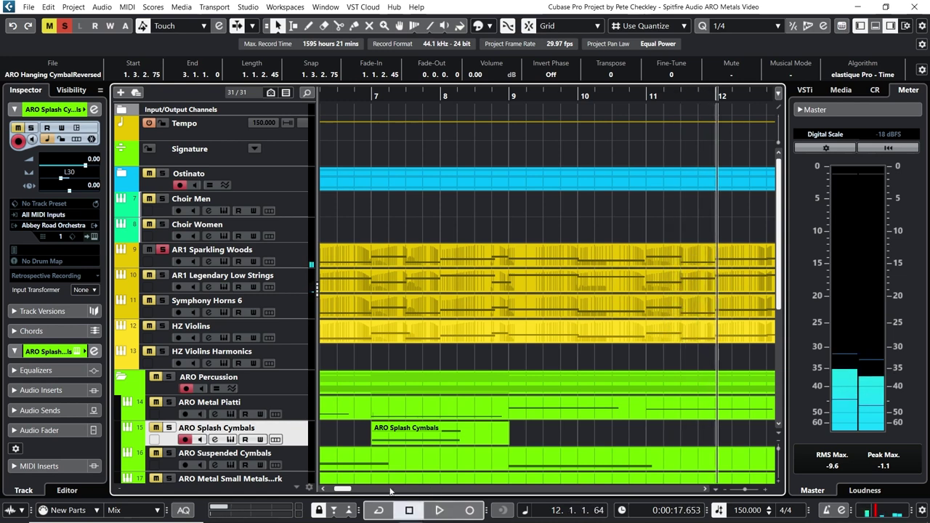
pyautogui.click(163, 249)
# - Solo Symphony Horns 6, play it from bar 8, stop and return the playhead to bar 8
pyautogui.click(163, 300)
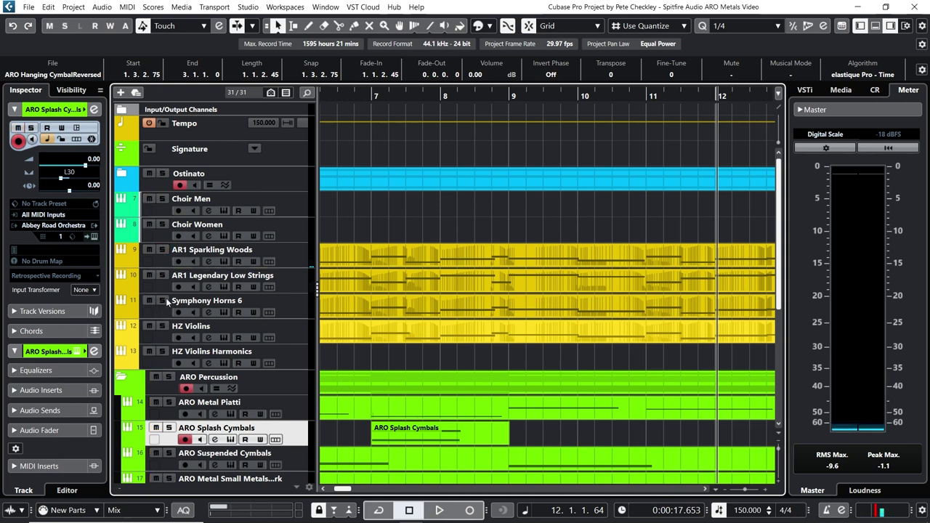
pyautogui.click(442, 116)
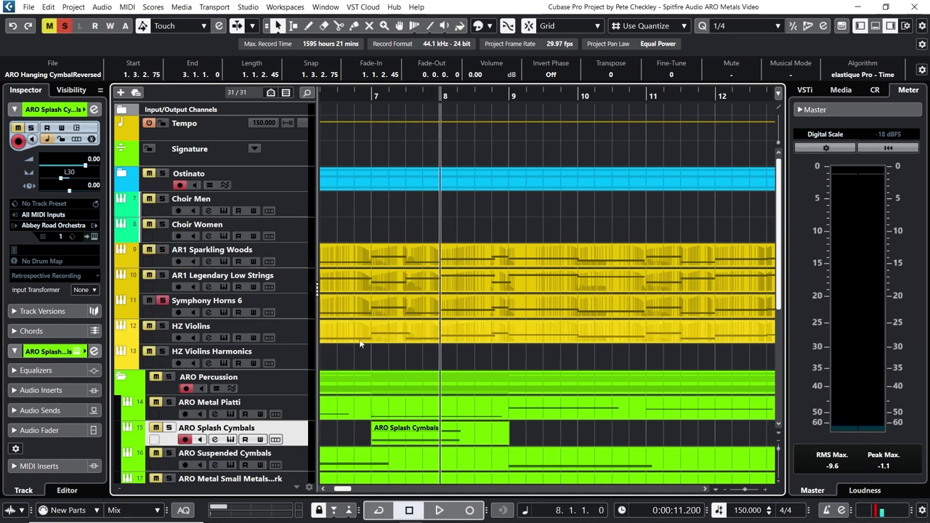
pyautogui.click(439, 510)
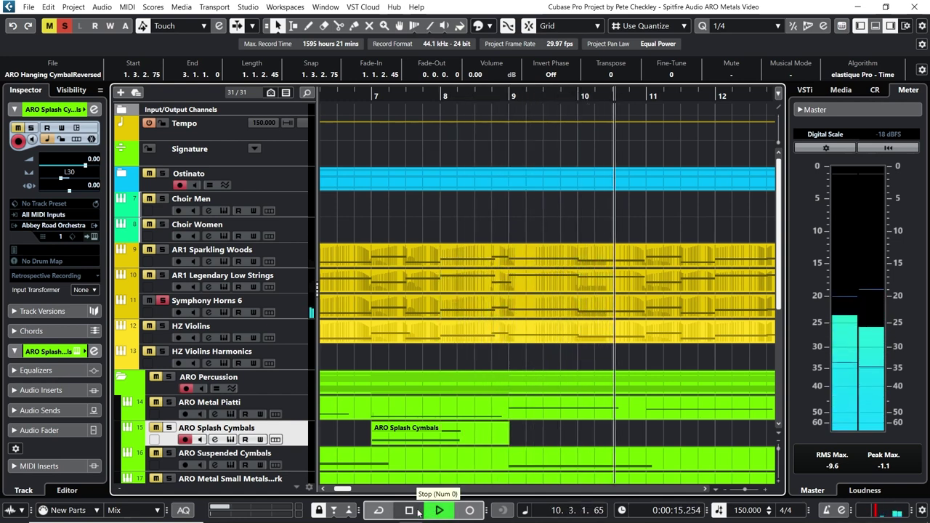
pyautogui.click(419, 512)
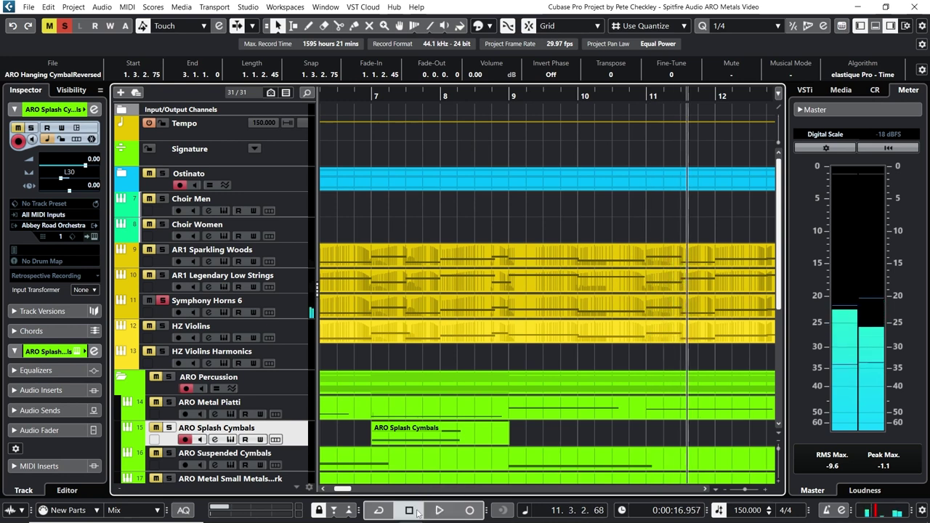
pyautogui.click(441, 95)
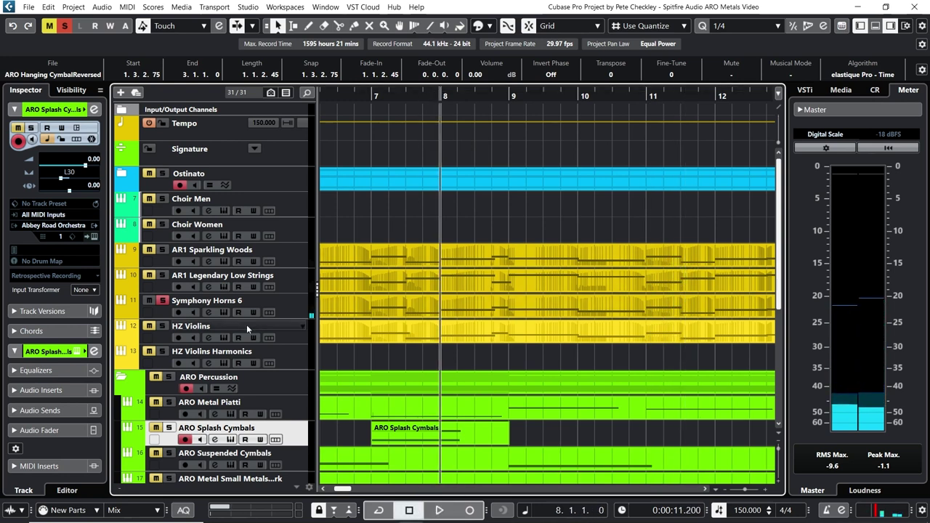
# - Switch the solo from Symphony Horns 6 to HZ Violins, play it from bar 8, stop and remove its solo
pyautogui.click(162, 300)
pyautogui.click(162, 326)
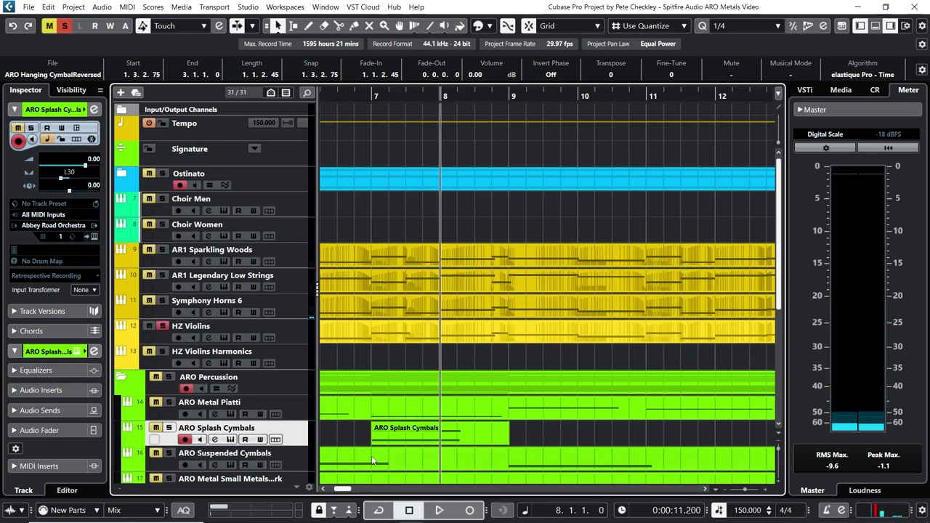
pyautogui.click(448, 512)
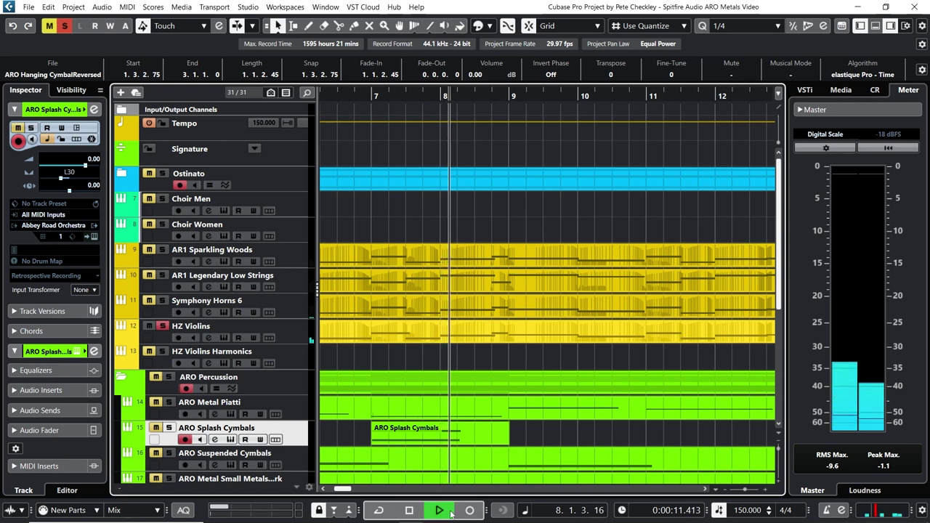
pyautogui.click(409, 512)
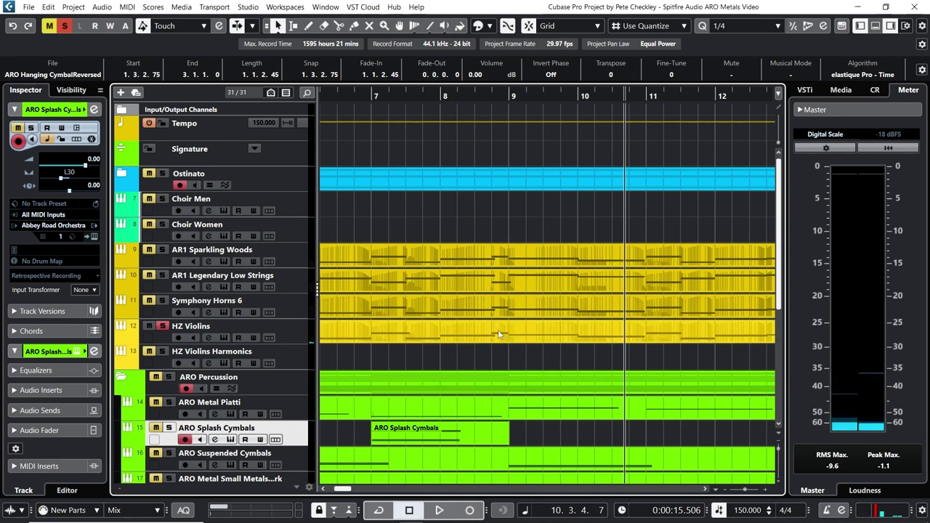
pyautogui.click(163, 327)
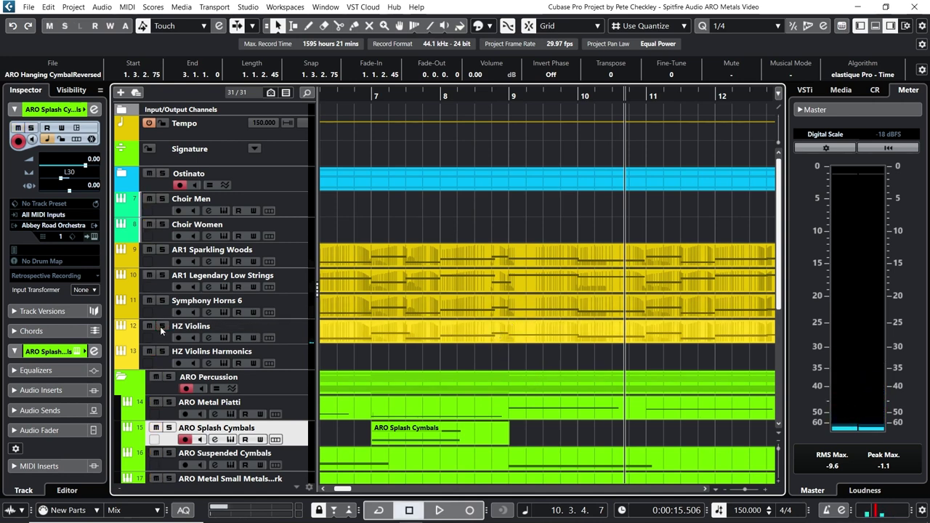
# - Play the four tracks from AR1 Sparkling Woods to HZ Violins soloed together from bar 7 into bar 15, then stop and unsolo them
pyautogui.click(371, 97)
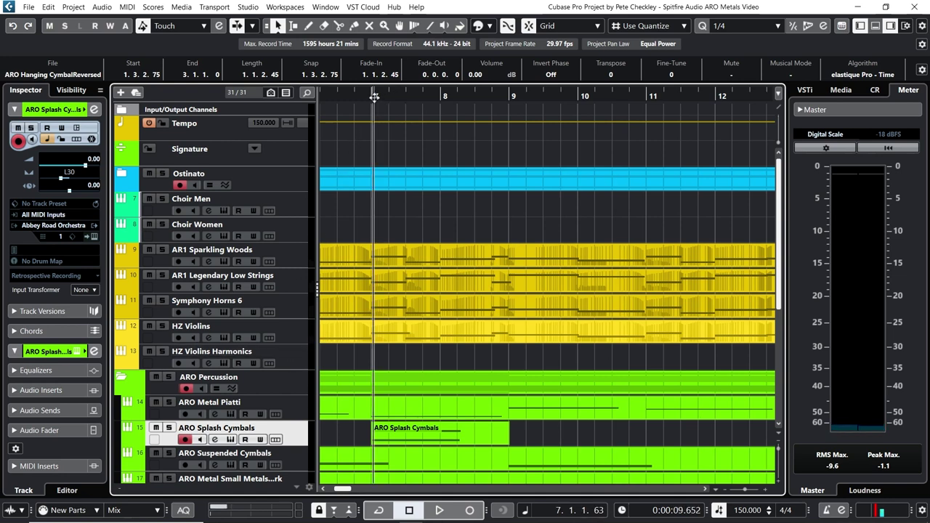
pyautogui.moveTo(163, 249); pyautogui.dragTo(162, 311)
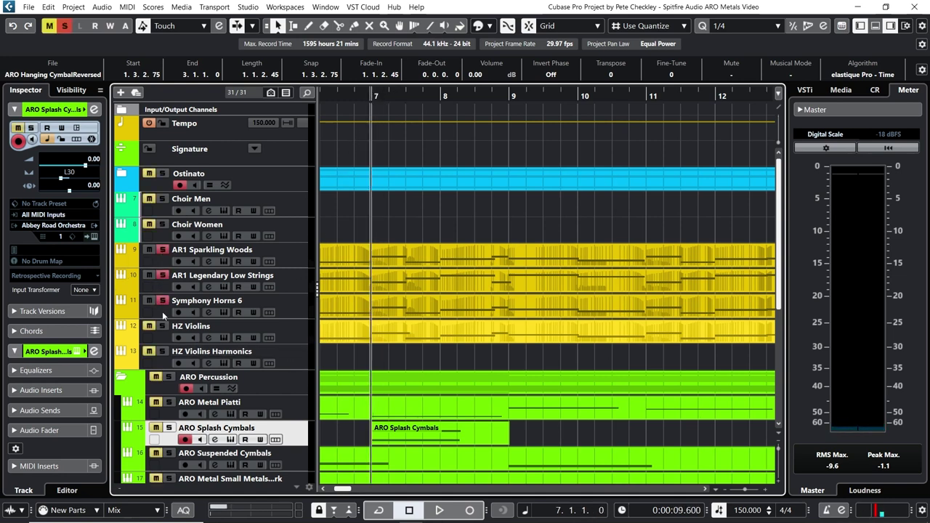
pyautogui.click(441, 509)
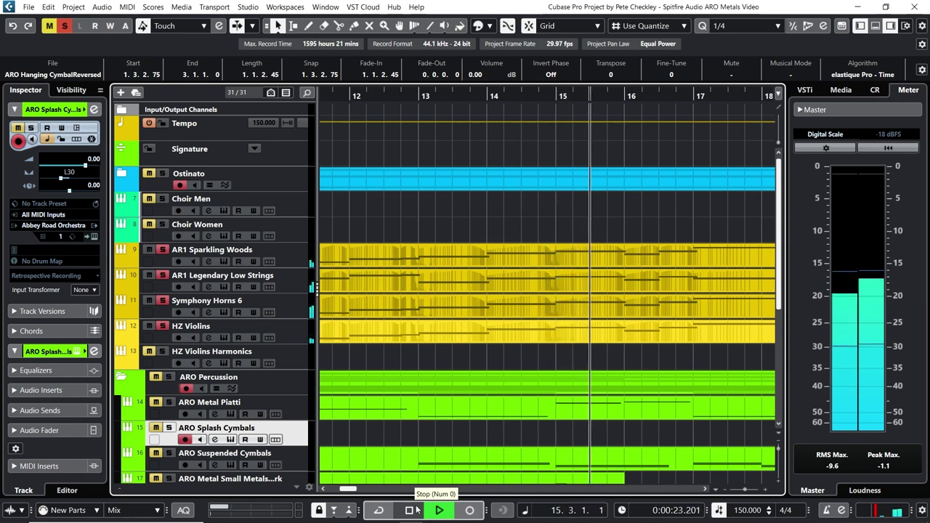
pyautogui.click(416, 510)
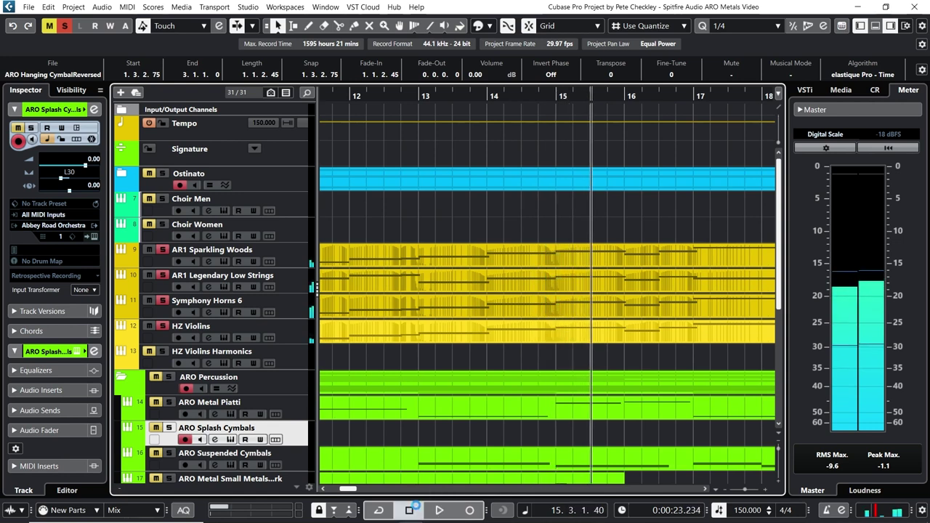
pyautogui.click(162, 249)
pyautogui.click(163, 275)
pyautogui.click(163, 300)
pyautogui.click(162, 325)
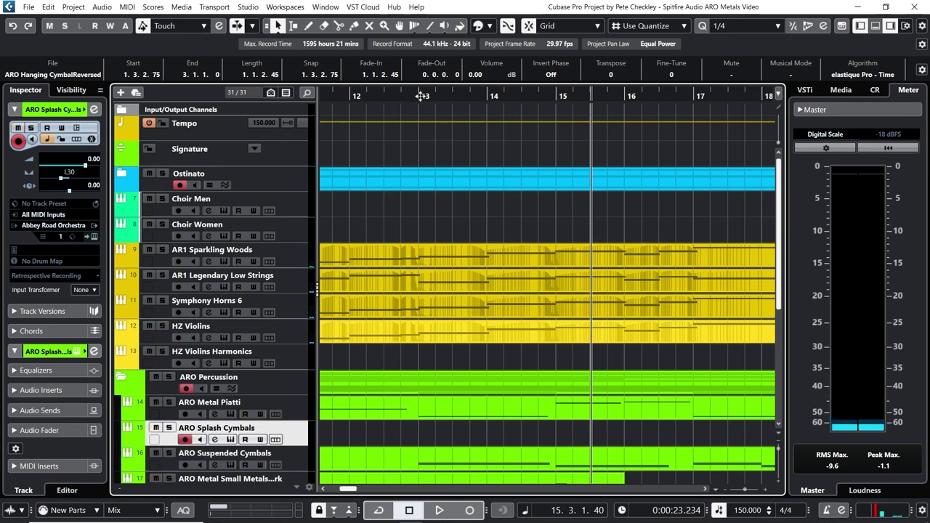
# - Solo the Ostinato folder, play it alone from bar 3 into bar 10, then stop
pyautogui.moveTo(416, 94); pyautogui.dragTo(336, 100)
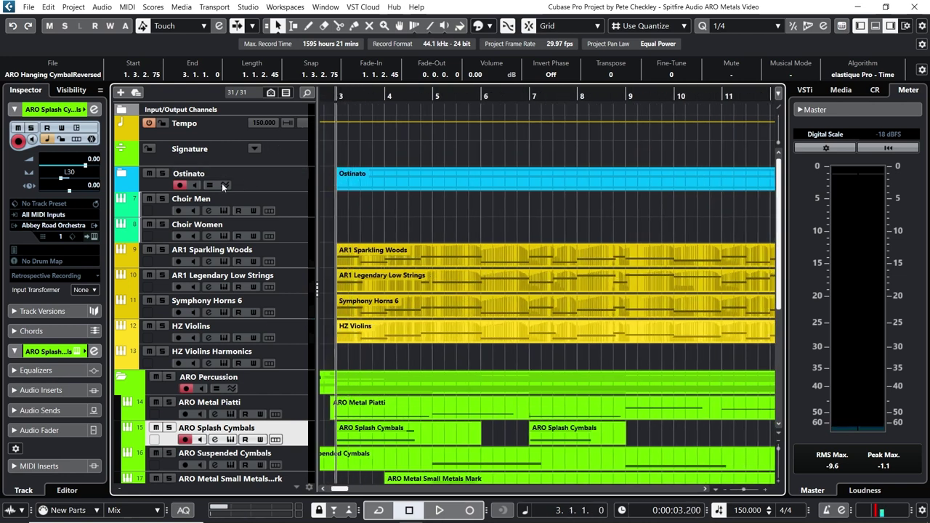
pyautogui.click(162, 173)
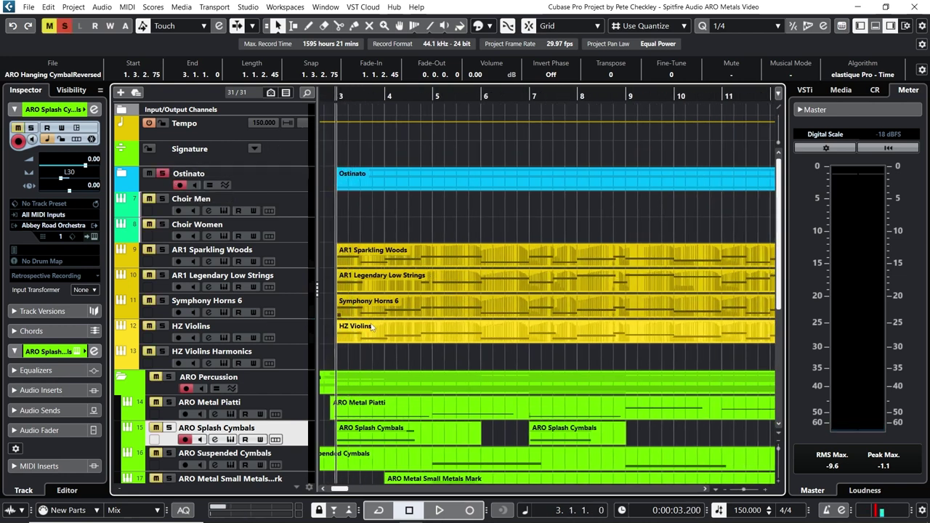
pyautogui.click(439, 511)
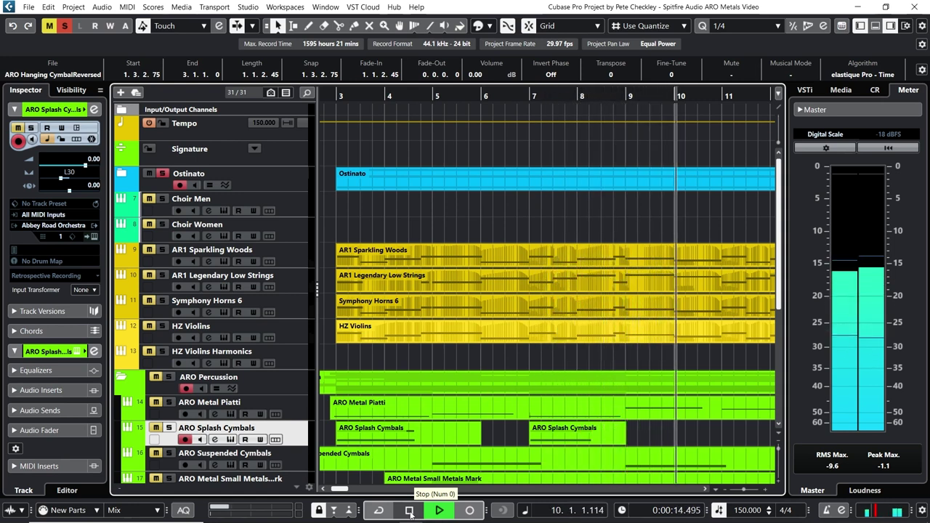
pyautogui.click(410, 511)
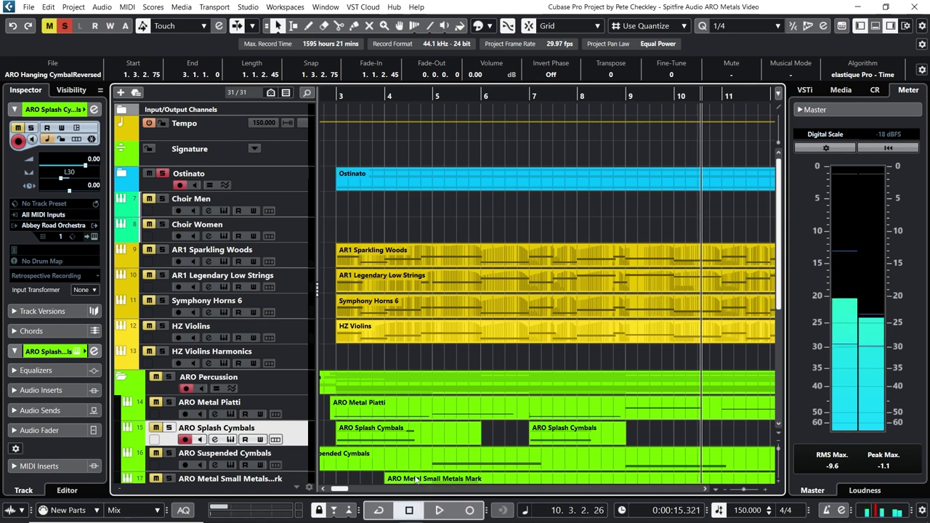
# - Remove the Ostinato solo and play the full mix through bar 18 while looking over its tracks, then stop
pyautogui.moveTo(338, 101); pyautogui.dragTo(322, 99)
pyautogui.click(362, 98)
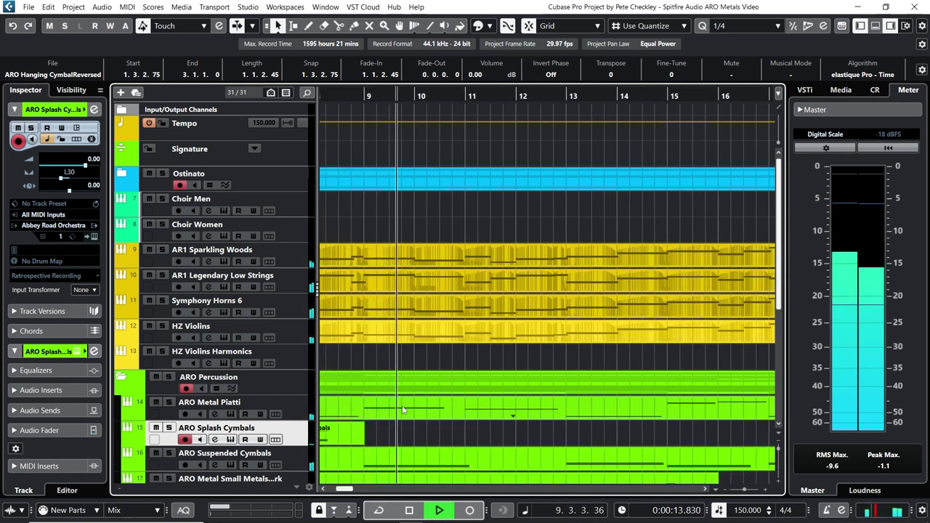
pyautogui.scroll(-6, 478, 334)
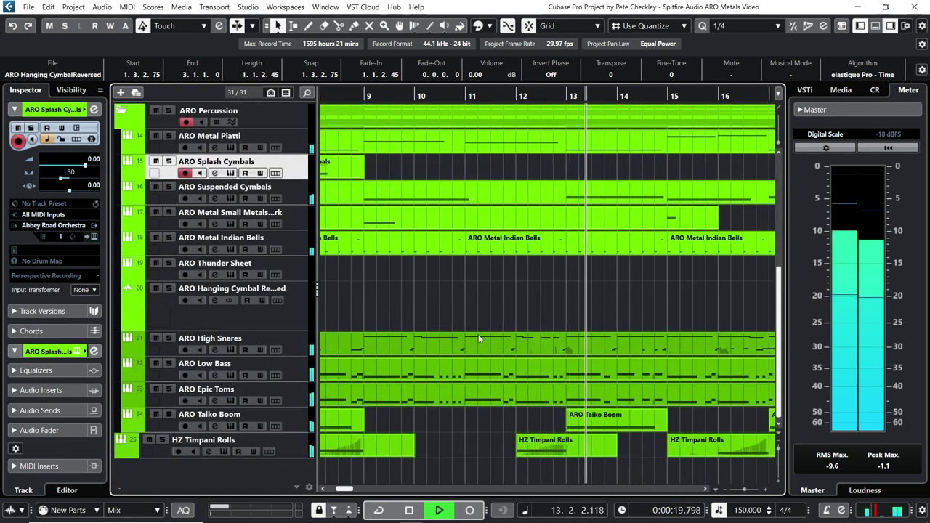
pyautogui.scroll(2, 477, 334)
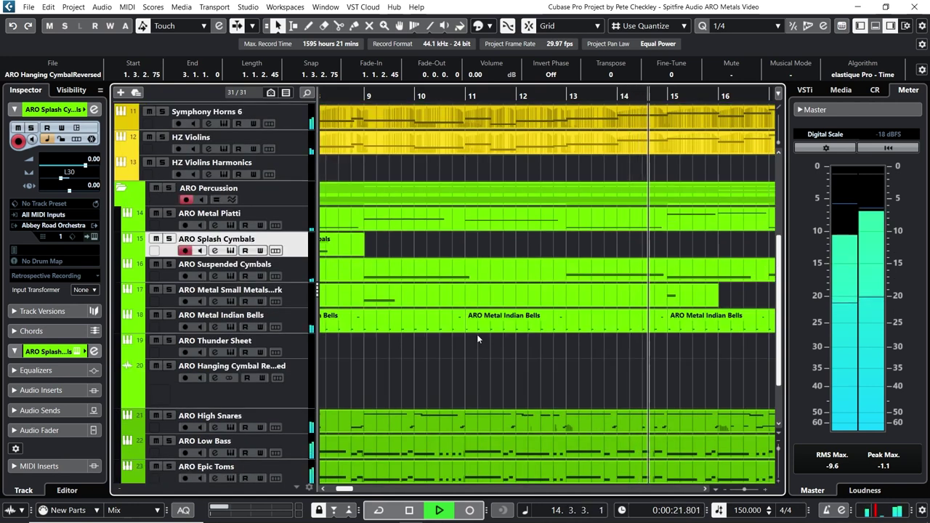
pyautogui.scroll(2, 475, 332)
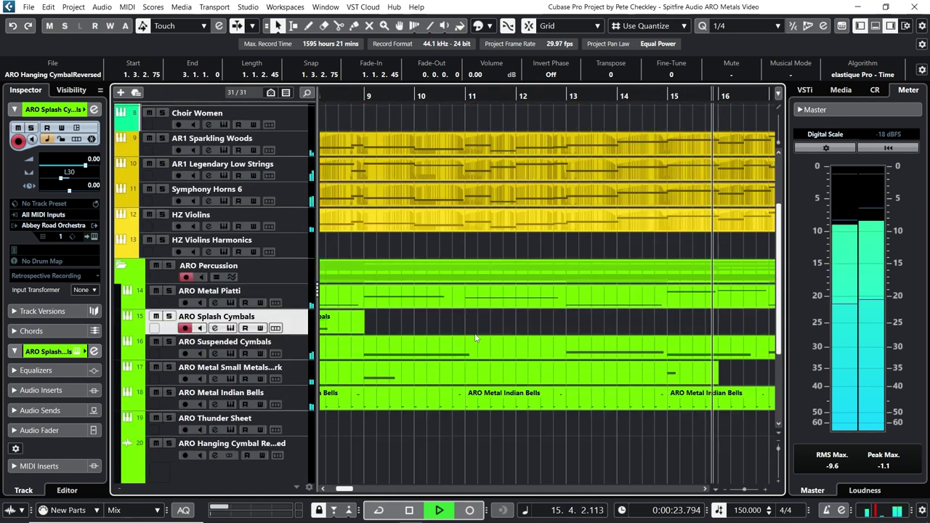
pyautogui.scroll(2, 475, 336)
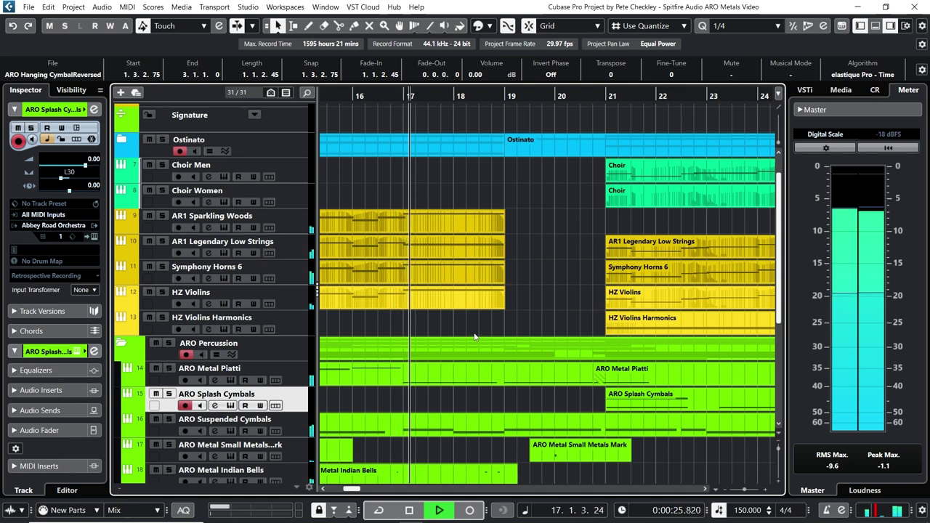
pyautogui.scroll(1, 474, 335)
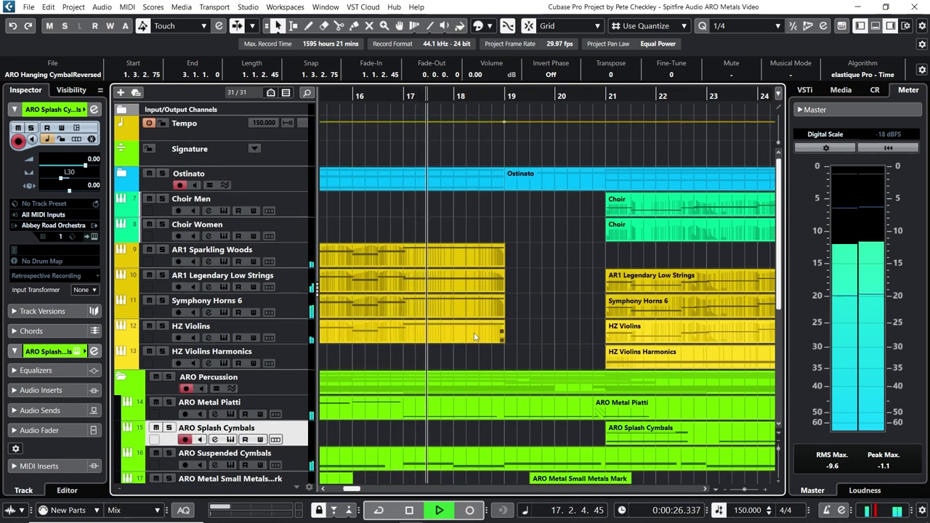
pyautogui.click(410, 511)
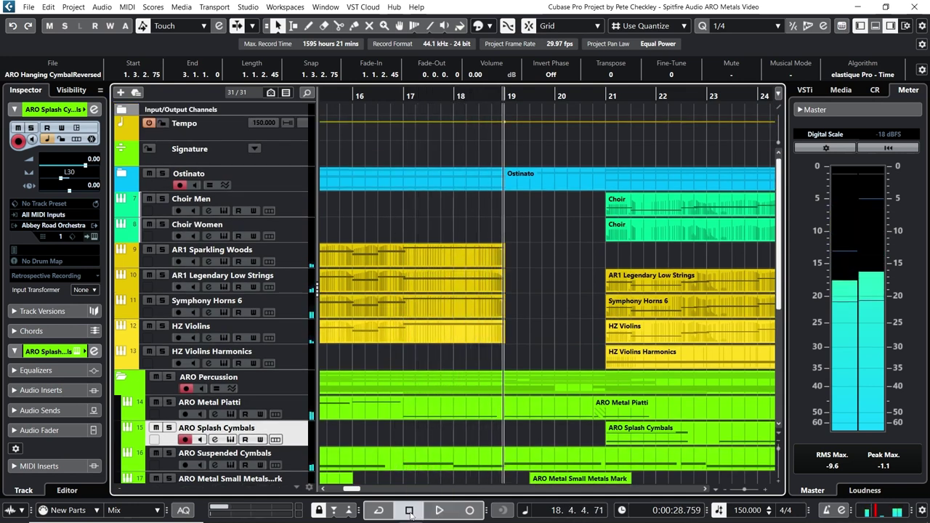
# - Return the playhead to bar 17 and examine the arrangement from Ostinato down to HZ Timpani Rolls around bars 16 to 24
pyautogui.click(405, 96)
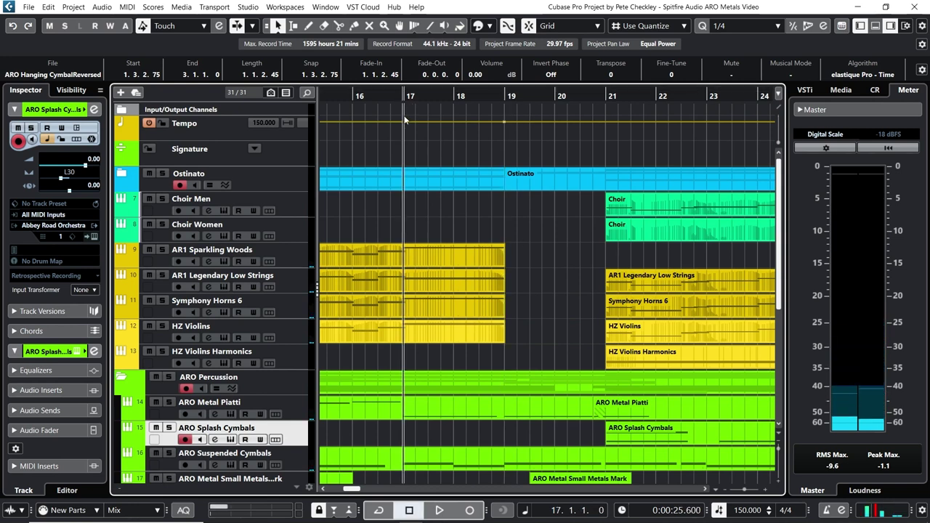
pyautogui.scroll(-5, 475, 303)
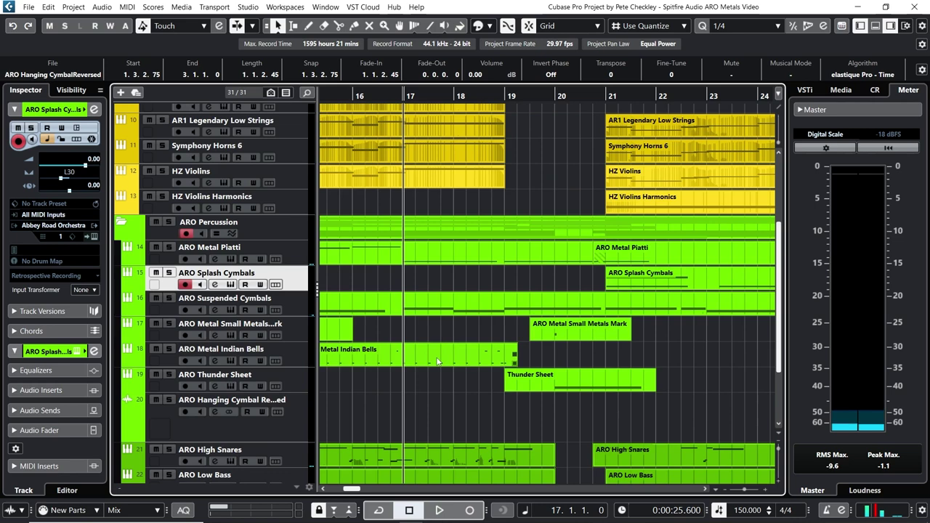
pyautogui.scroll(-3, 436, 361)
pyautogui.scroll(9, 432, 359)
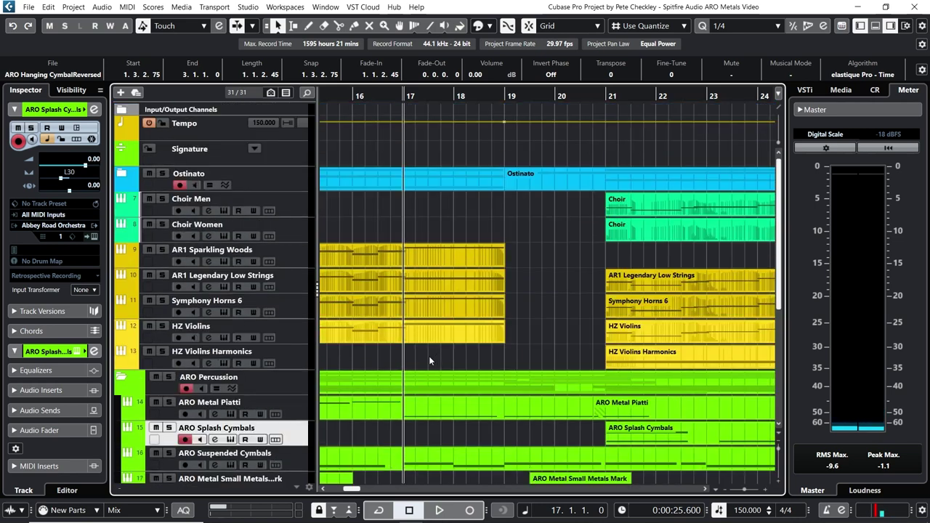
pyautogui.scroll(-8, 434, 441)
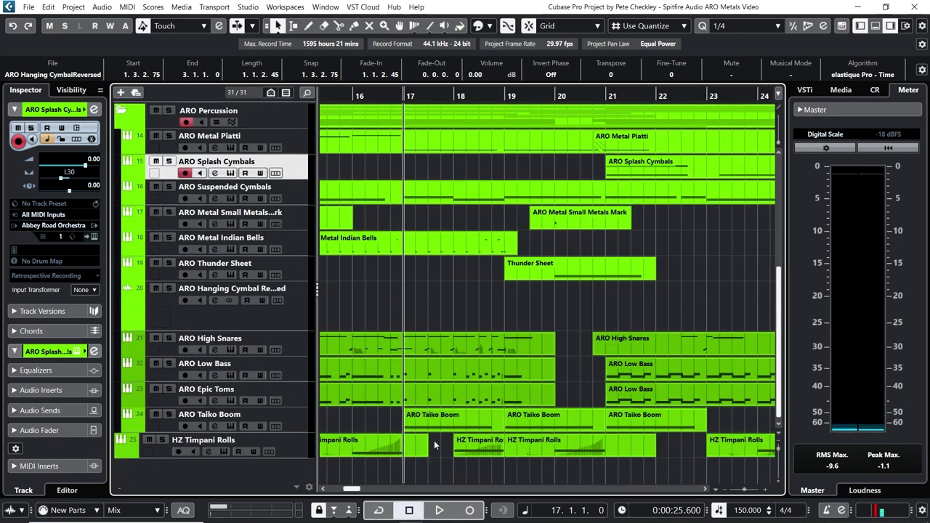
pyautogui.scroll(3, 428, 438)
pyautogui.scroll(3, 424, 437)
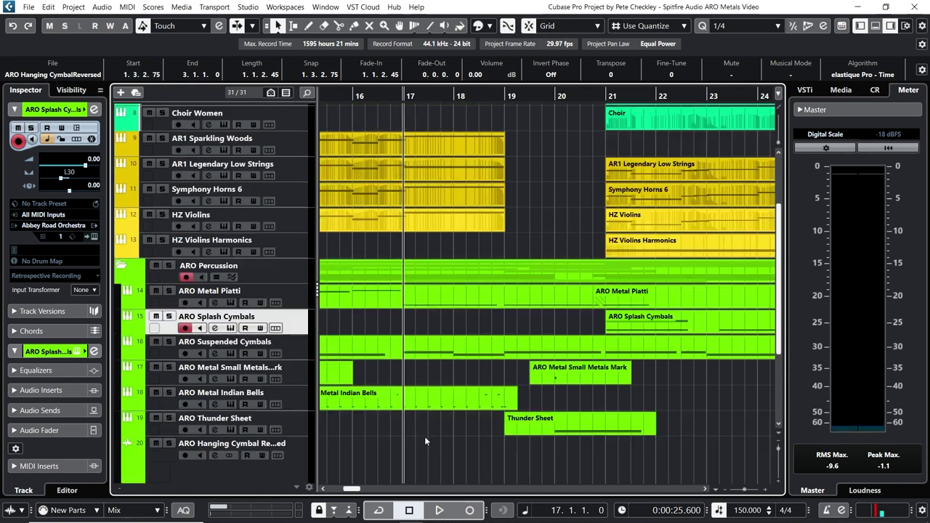
pyautogui.scroll(2, 463, 311)
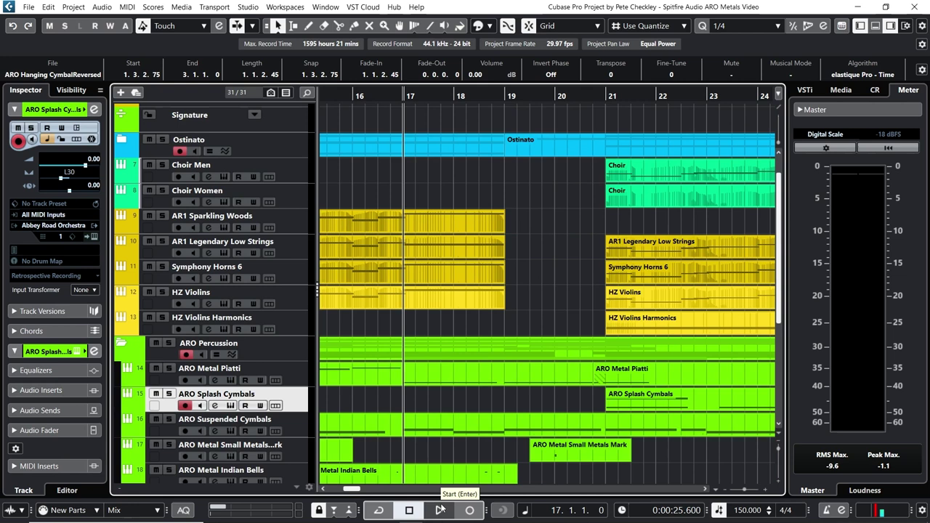
pyautogui.scroll(-5, 531, 454)
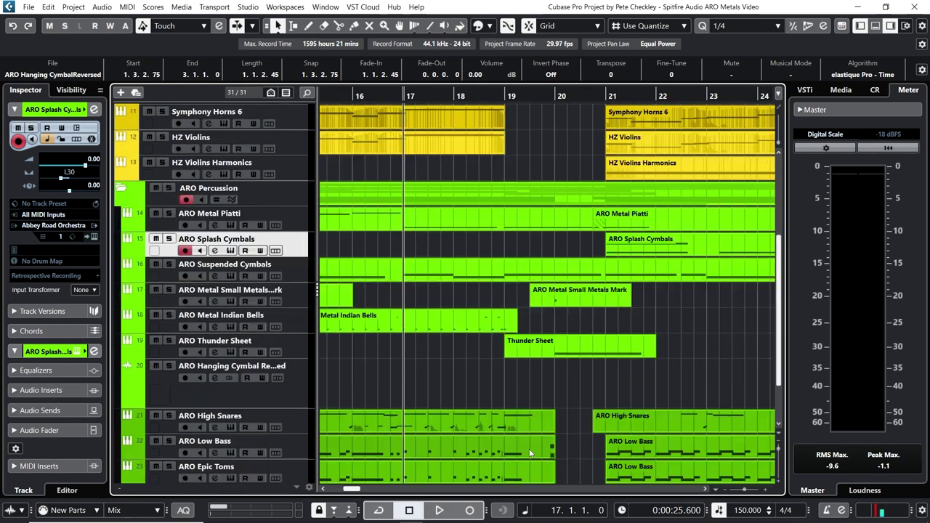
# - Play the full mix from bar 17 into bar 39, then stop
pyautogui.scroll(3, 415, 394)
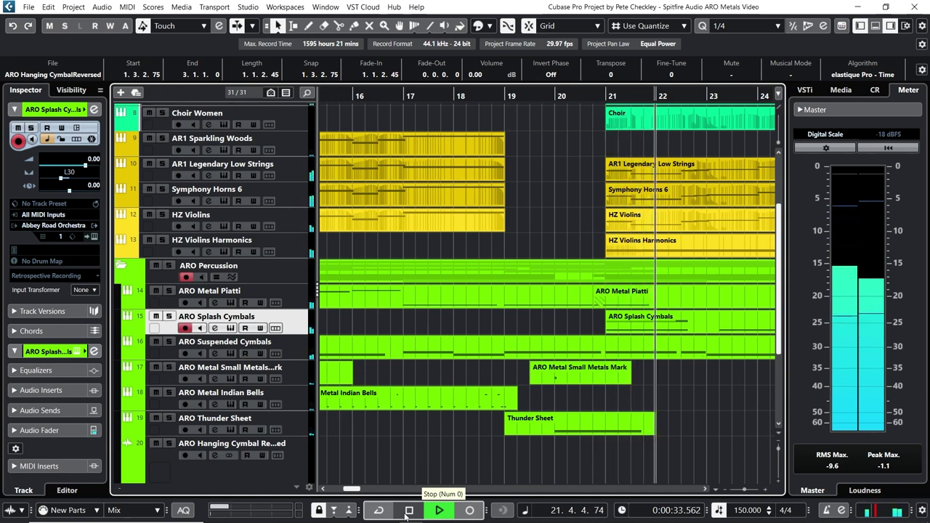
pyautogui.scroll(3, 534, 335)
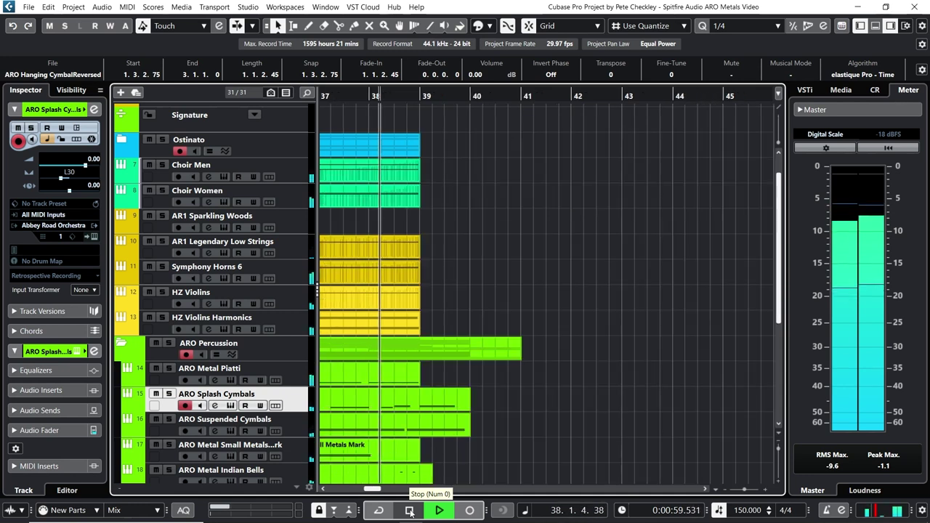
pyautogui.click(410, 511)
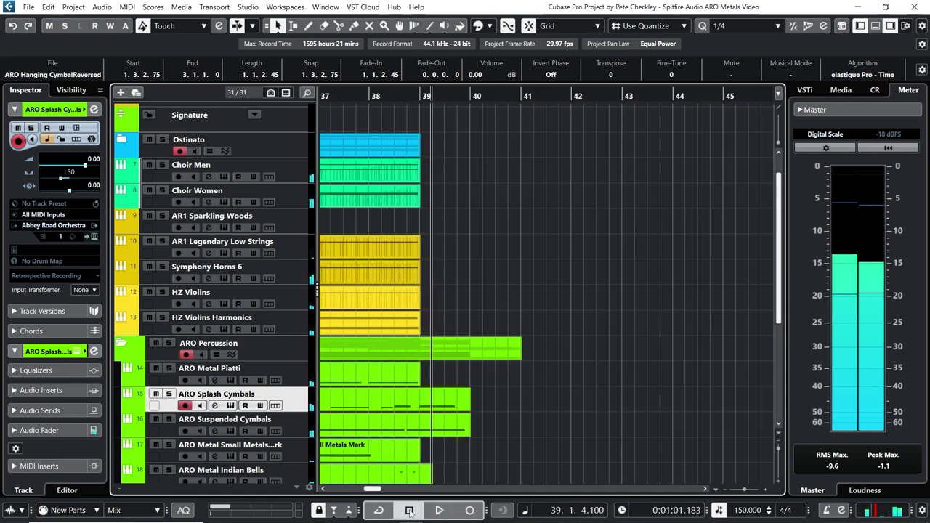
# - Place the playhead at bar 21 and trim the start of the Choir Women part to bar 29
pyautogui.moveTo(478, 101); pyautogui.dragTo(439, 102)
pyautogui.click(572, 102)
pyautogui.moveTo(565, 97); pyautogui.dragTo(400, 82)
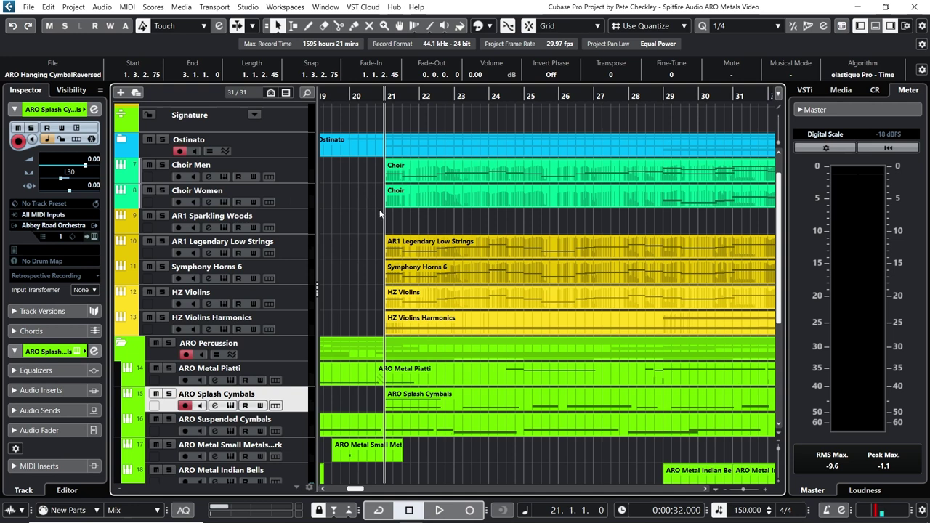
pyautogui.moveTo(387, 206); pyautogui.dragTo(658, 227)
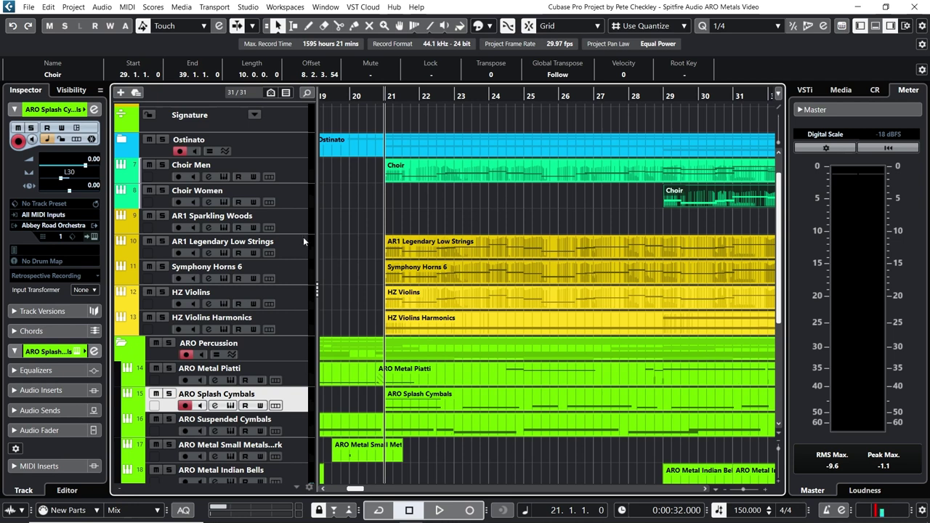
# - Solo HZ Violins Harmonics, play it from bar 21 into bar 25, stop, return the playhead to bar 20 and remove the solo
pyautogui.click(162, 318)
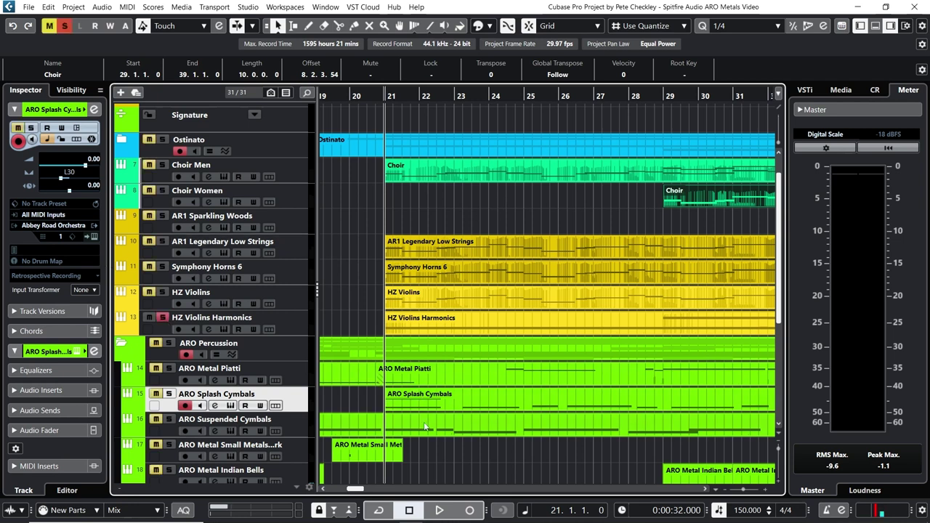
pyautogui.click(447, 510)
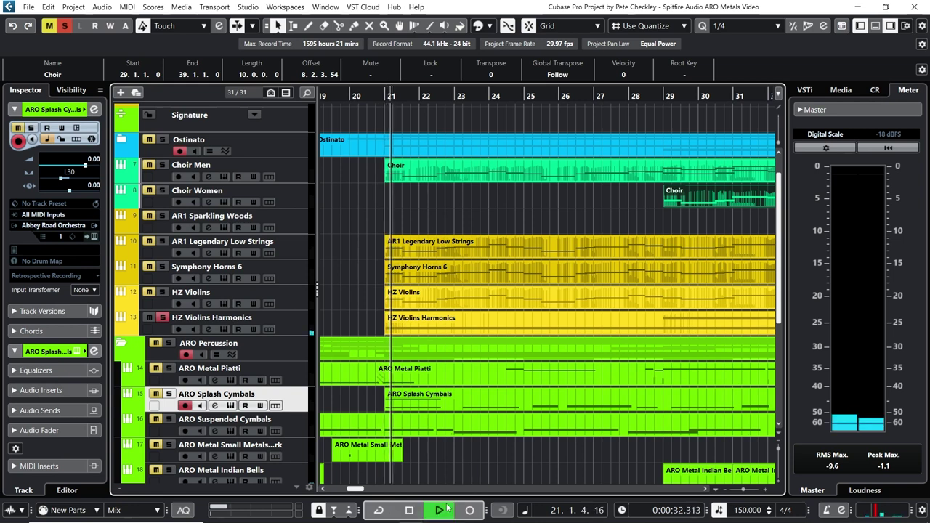
pyautogui.click(409, 510)
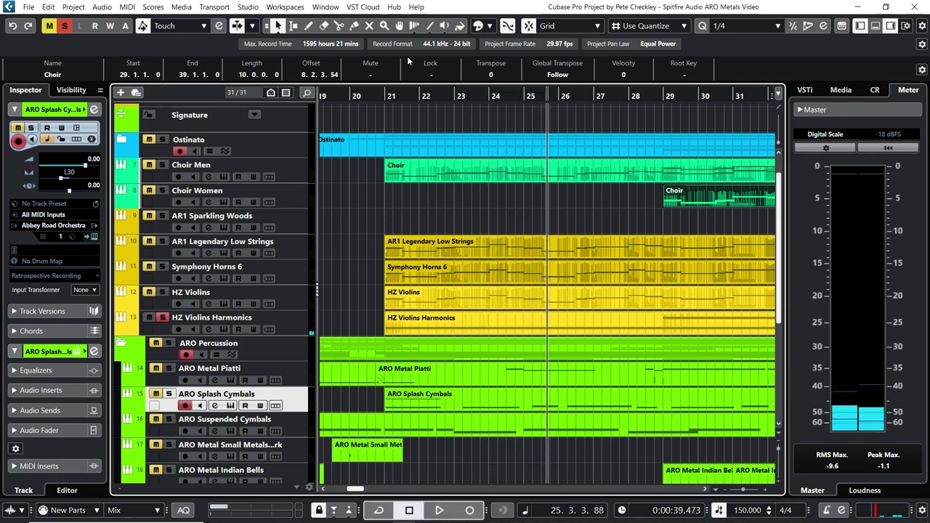
pyautogui.click(350, 97)
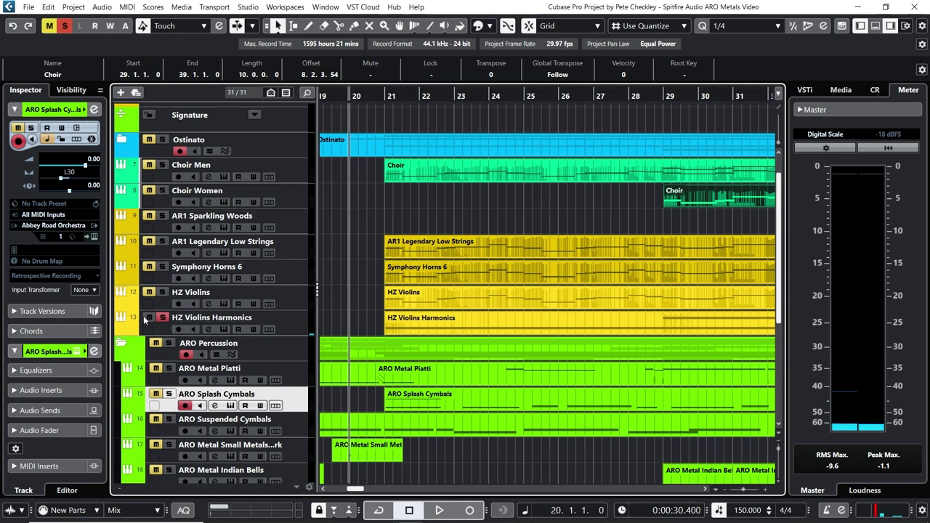
pyautogui.click(162, 318)
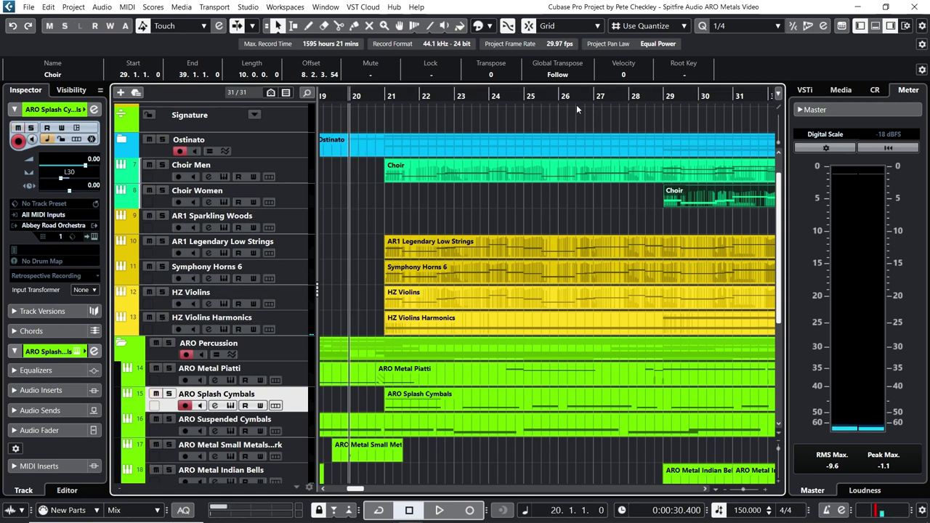
# - Solo HZ Violins Harmonics again, play it from beat 4 of bar 29, then stop and unsolo it
pyautogui.click(162, 318)
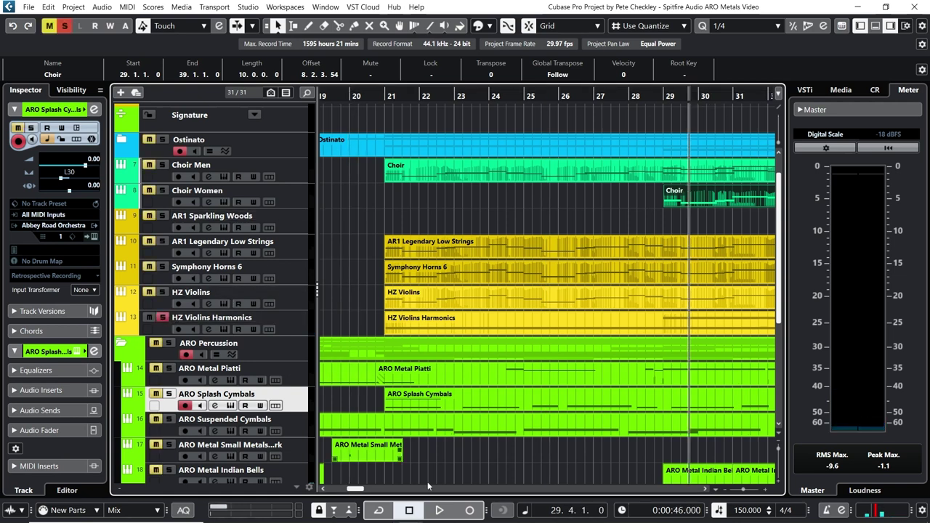
pyautogui.click(440, 510)
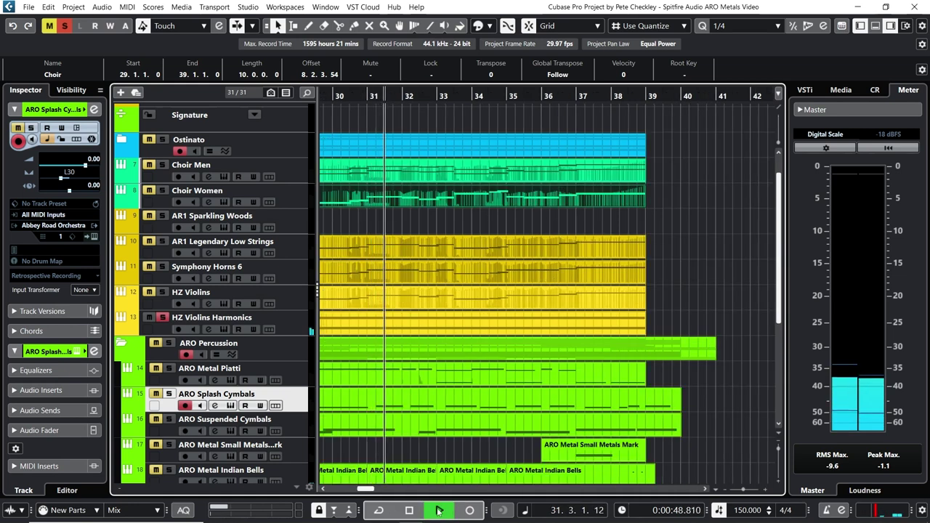
pyautogui.click(411, 512)
pyautogui.click(164, 318)
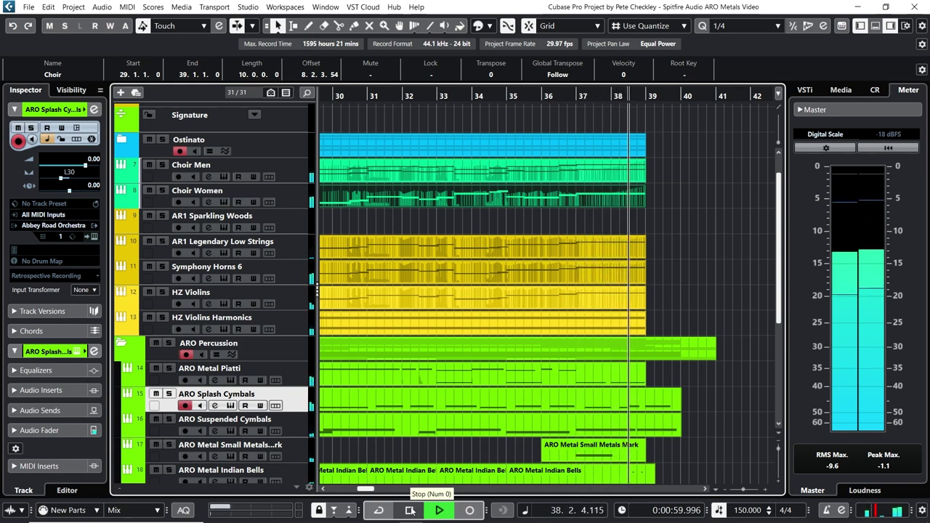
# - Play the full mix to the end of bar 38, stop, and move the playhead back to beat 3 of bar 31
pyautogui.click(411, 510)
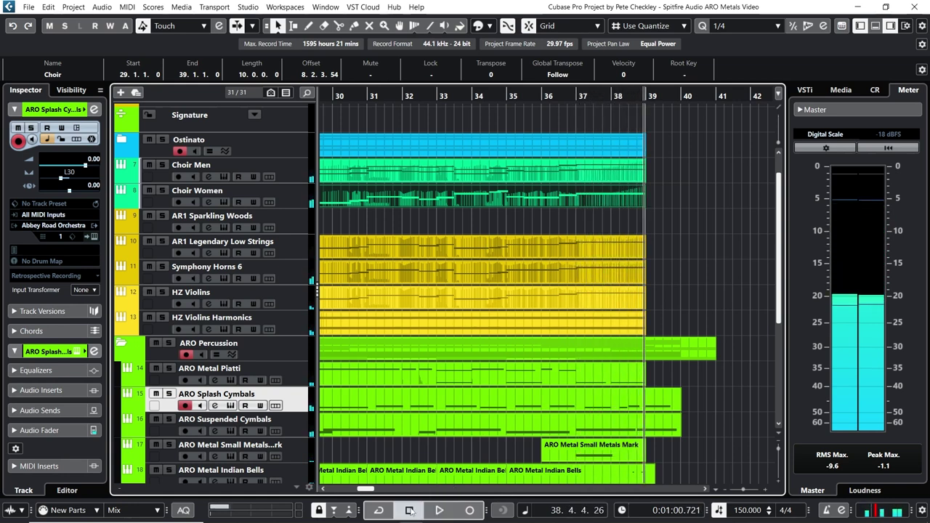
pyautogui.click(434, 97)
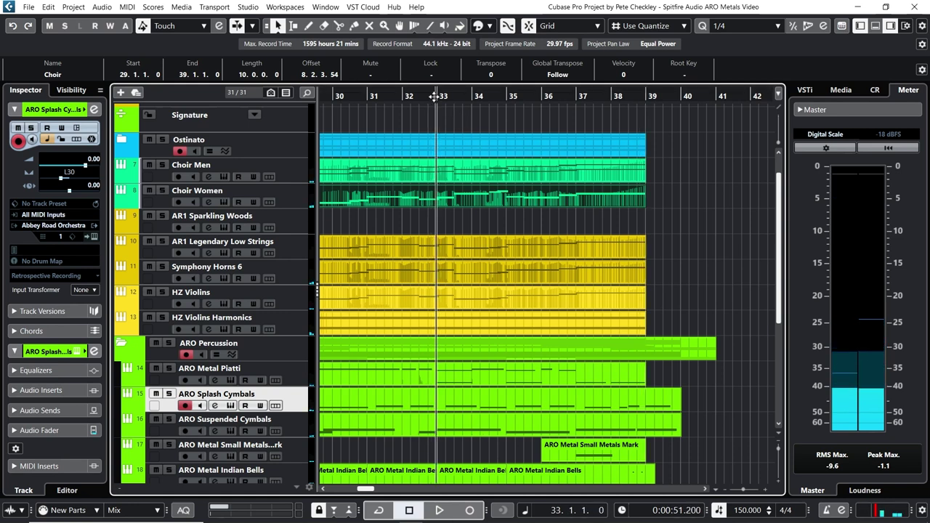
pyautogui.moveTo(391, 98); pyautogui.dragTo(493, 109)
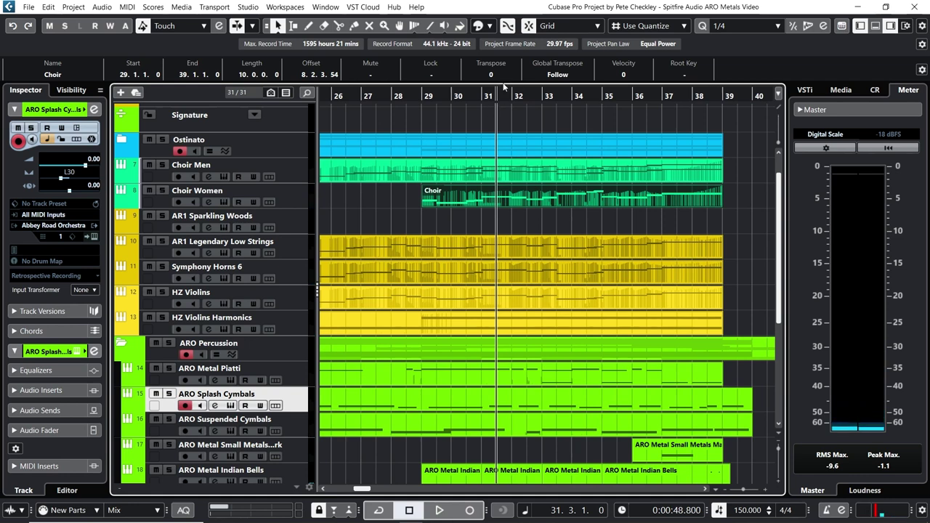
pyautogui.scroll(-5, 377, 167)
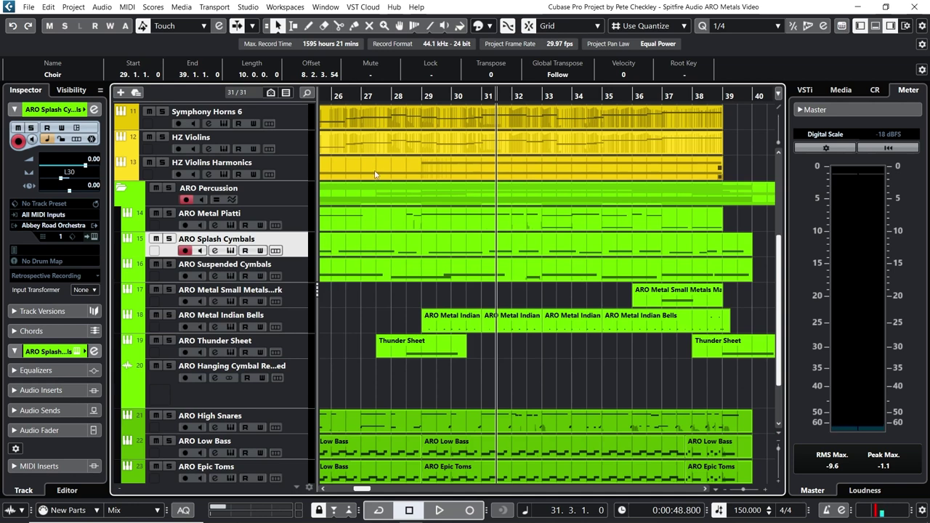
# - Solo ARO Metal Piatti, Splash Cymbals and Suspended Cymbals, play them from bar 28 into bar 39, and stop
pyautogui.click(469, 267)
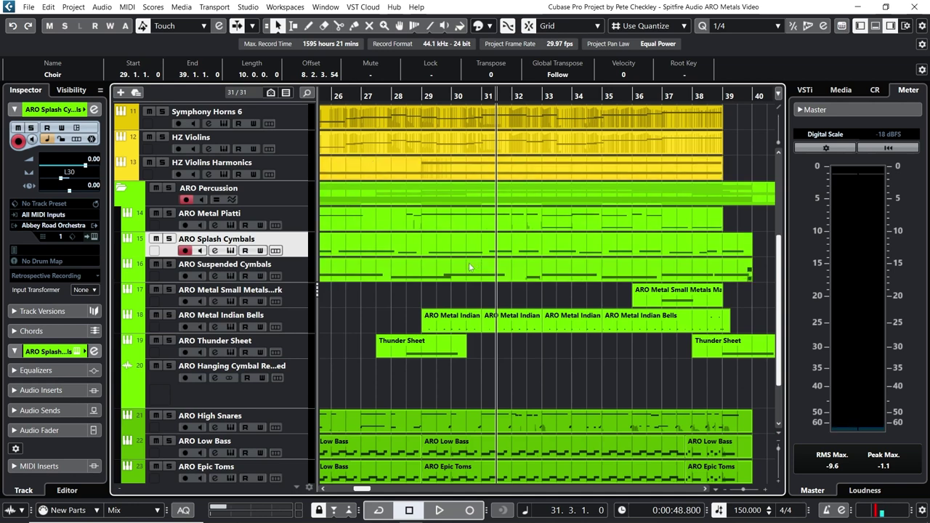
pyautogui.click(393, 96)
pyautogui.press('g')
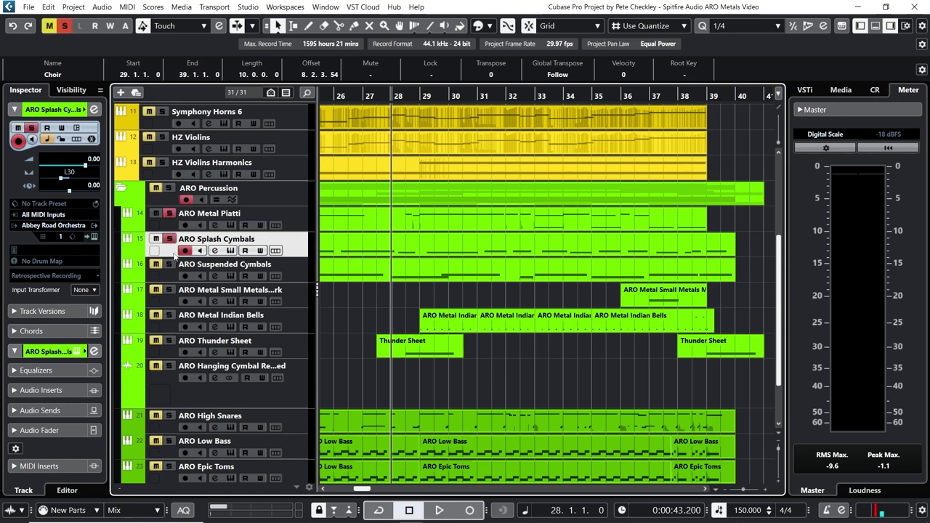
pyautogui.click(441, 510)
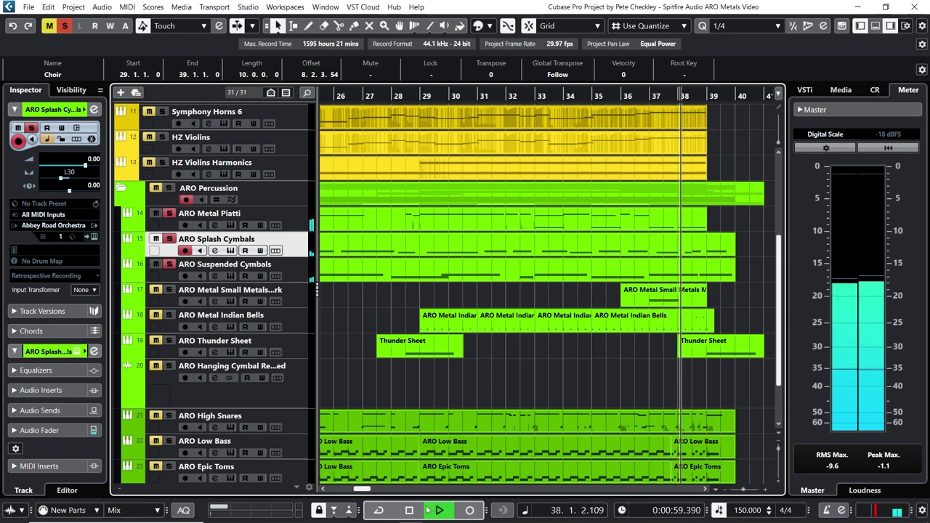
pyautogui.click(418, 512)
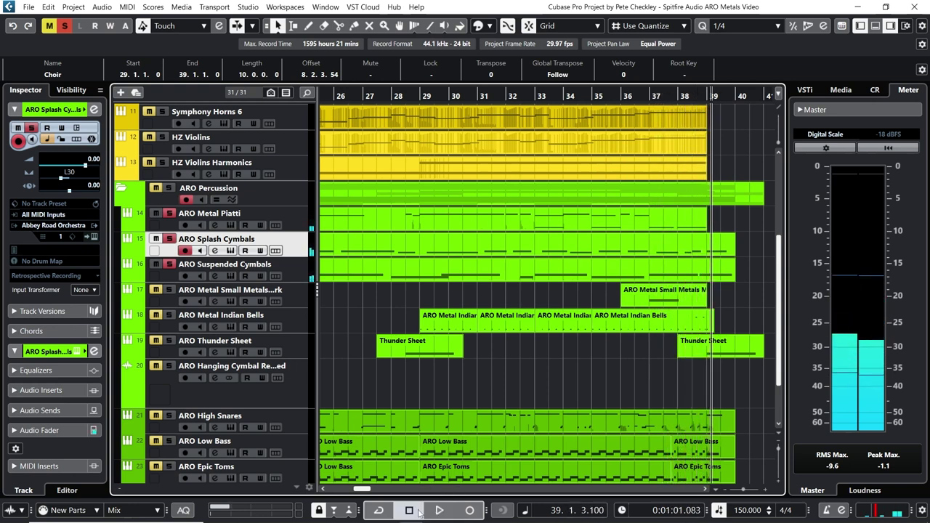
# - Clear the cymbal solos, play the full mix from bar 29 into bar 33, stop, and place the playhead at beat 4 of bar 30
pyautogui.click(419, 96)
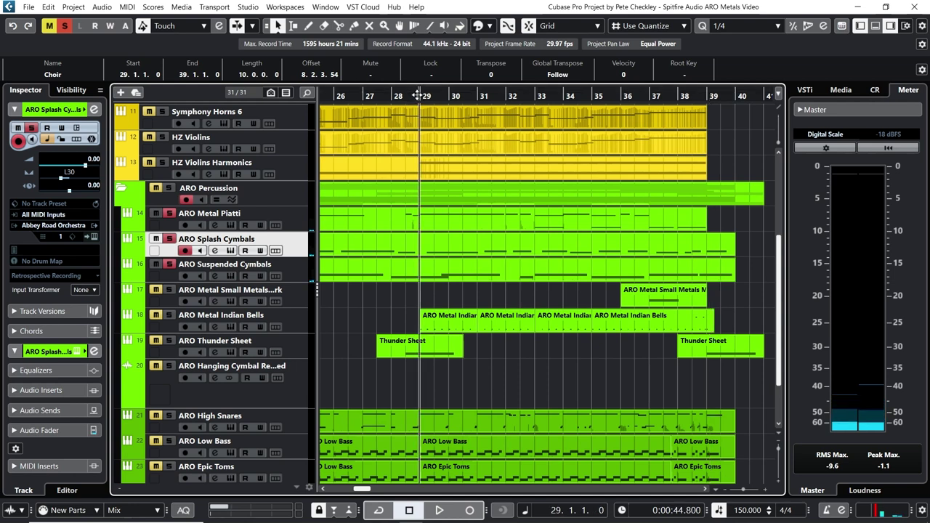
pyautogui.click(169, 189)
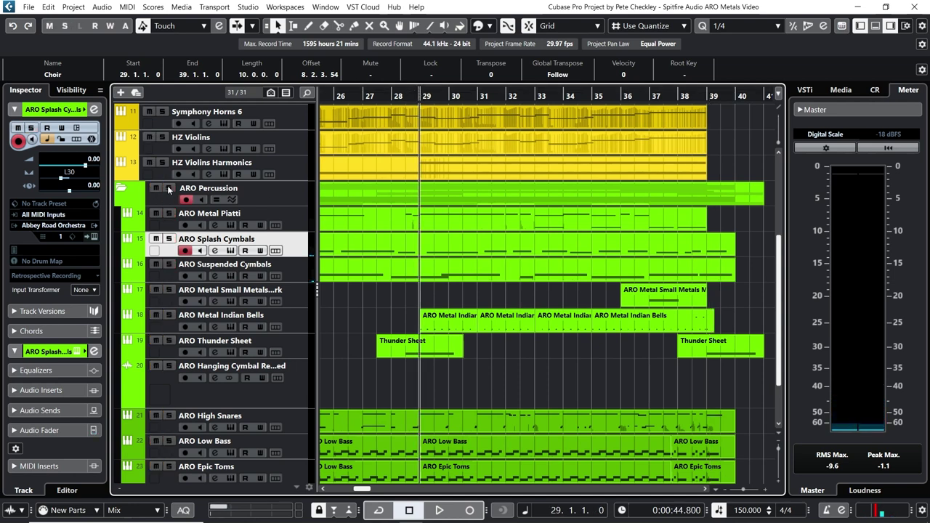
pyautogui.click(440, 510)
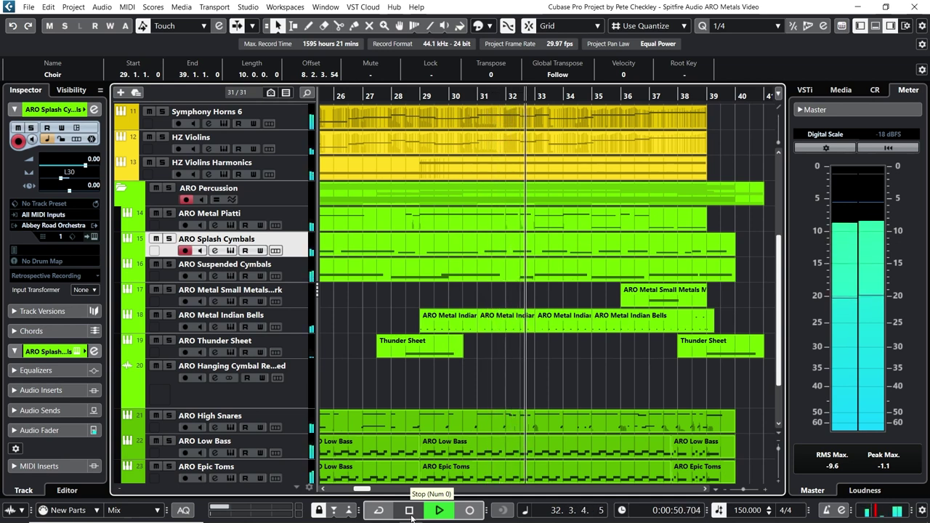
pyautogui.click(410, 513)
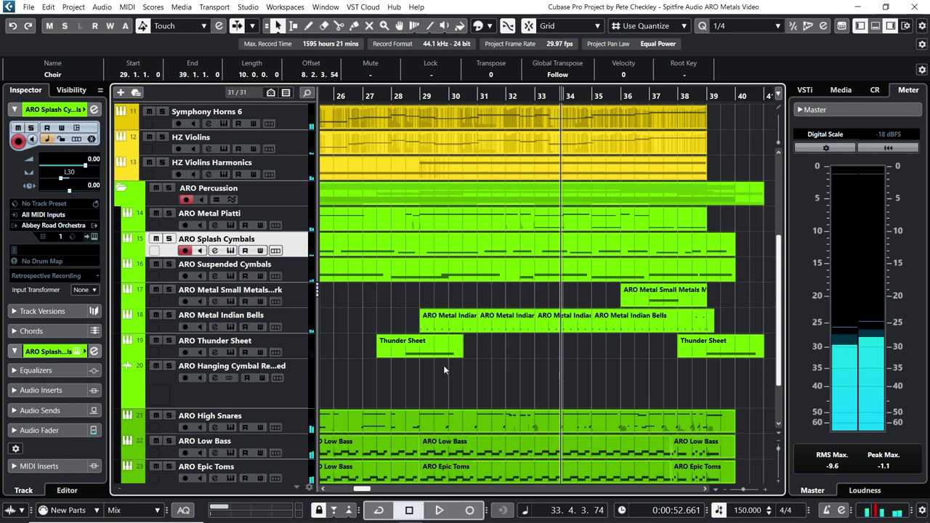
pyautogui.scroll(-3, 444, 366)
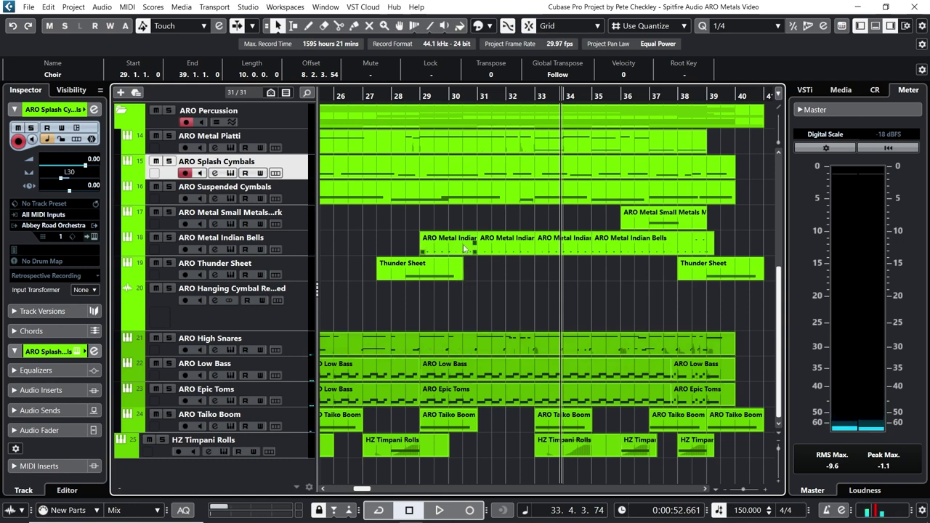
pyautogui.click(478, 95)
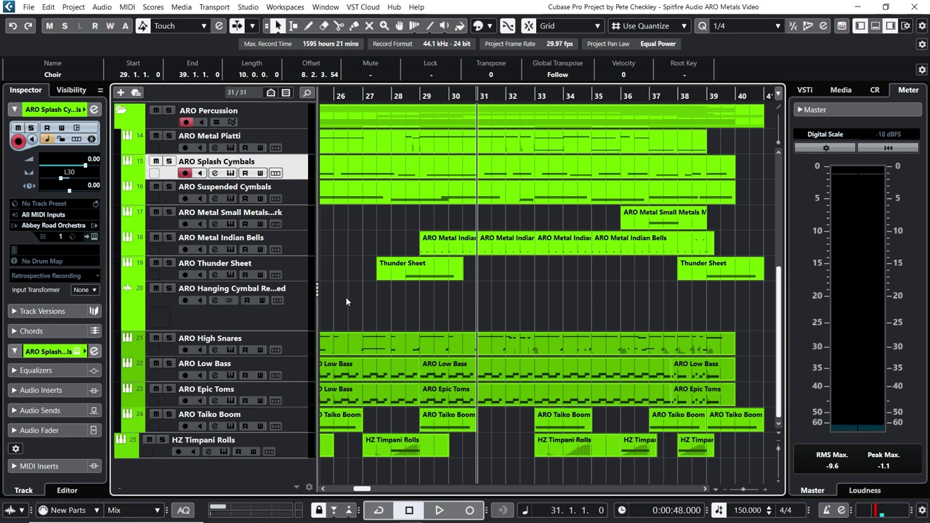
pyautogui.moveTo(396, 96); pyautogui.dragTo(613, 97)
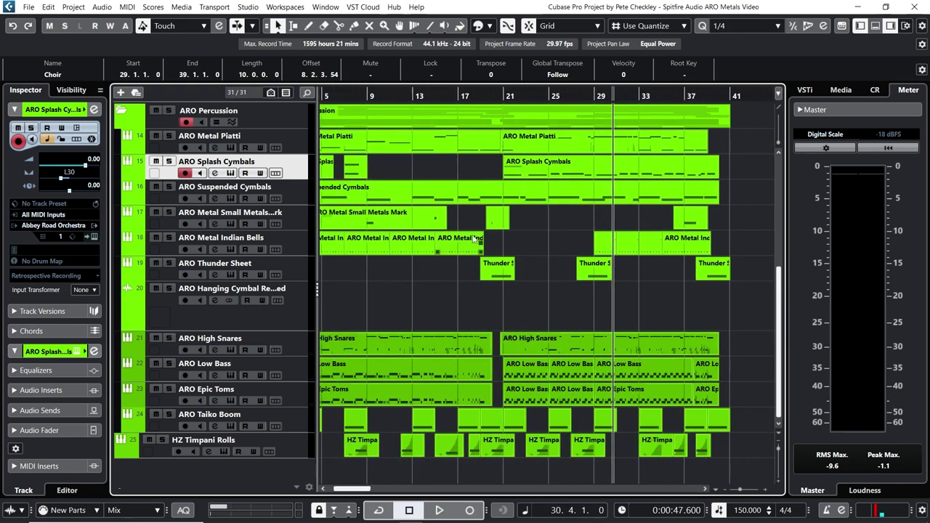
pyautogui.click(285, 222)
pyautogui.click(275, 249)
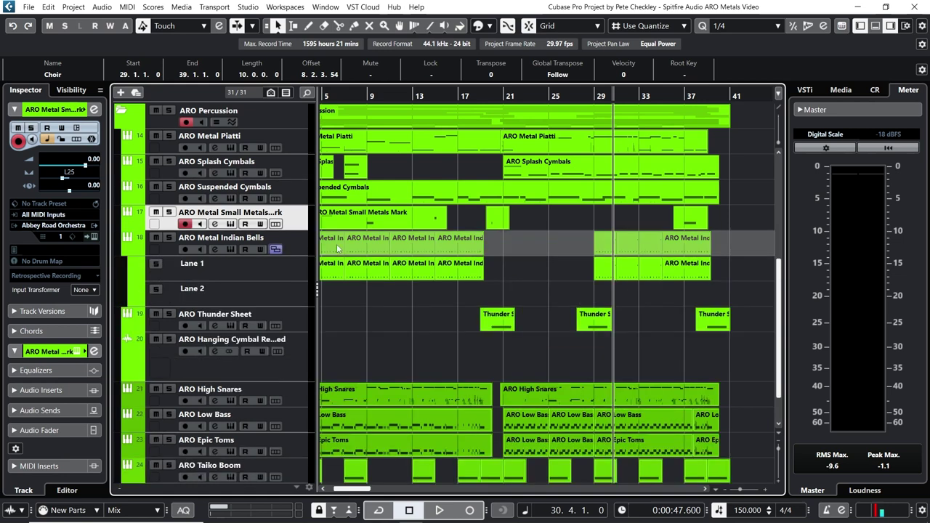
pyautogui.click(276, 249)
pyautogui.click(529, 242)
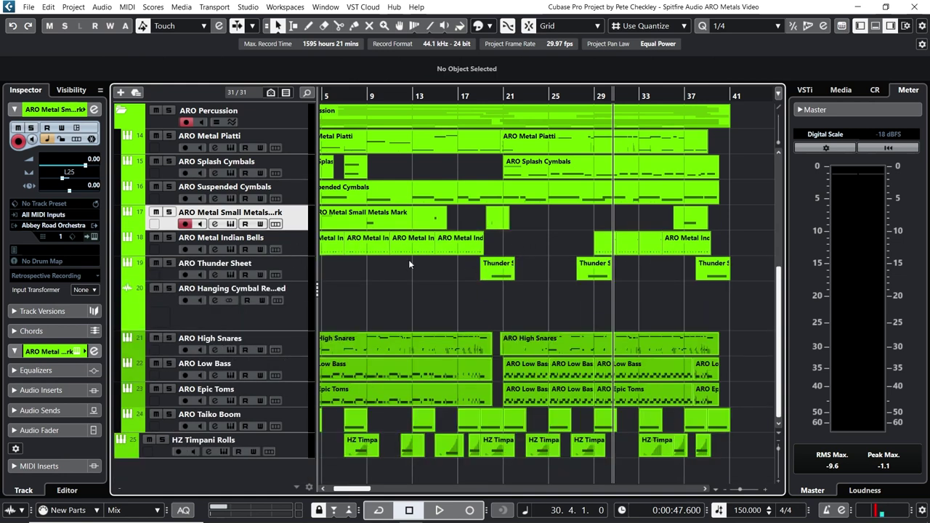
# - Solo ARO Metal Indian Bells for playback from beat 4 of bar 30, then unsolo it and stop in bar 34
pyautogui.click(178, 243)
pyautogui.click(170, 238)
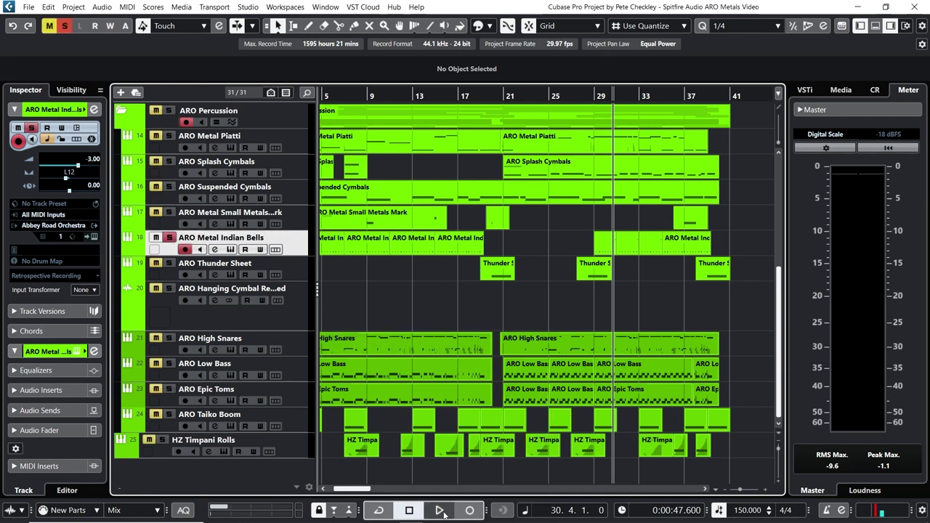
pyautogui.click(170, 238)
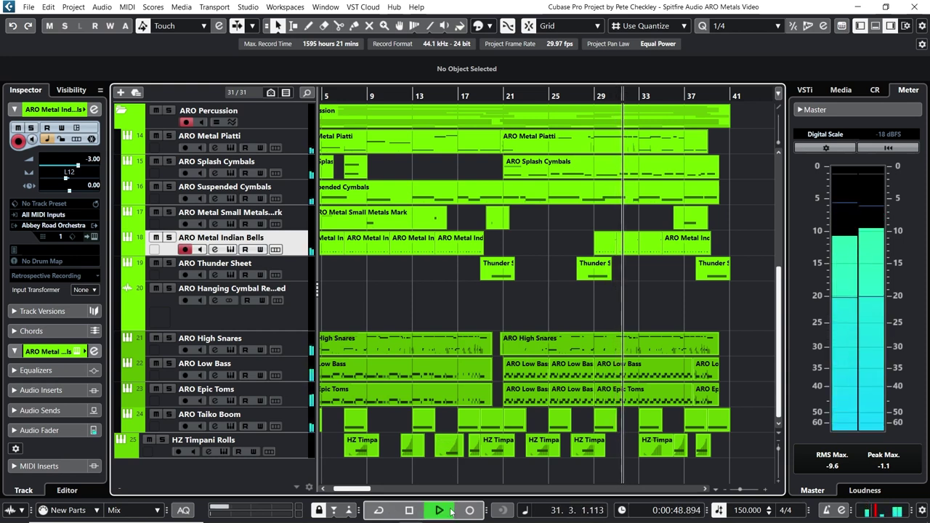
pyautogui.click(409, 511)
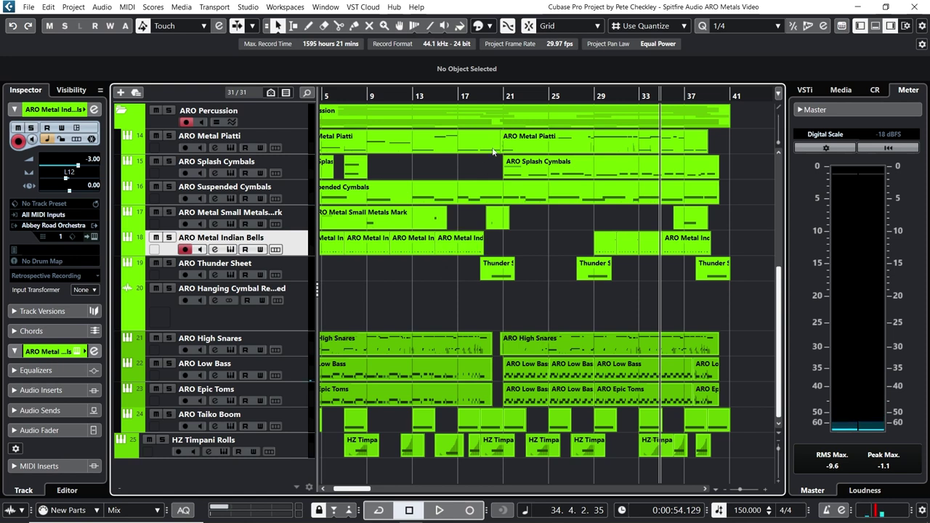
# - Open the ARO Splash Cymbals part that starts at bar 21, examine its notes and velocities, and close the editor
pyautogui.scroll(5, 500, 221)
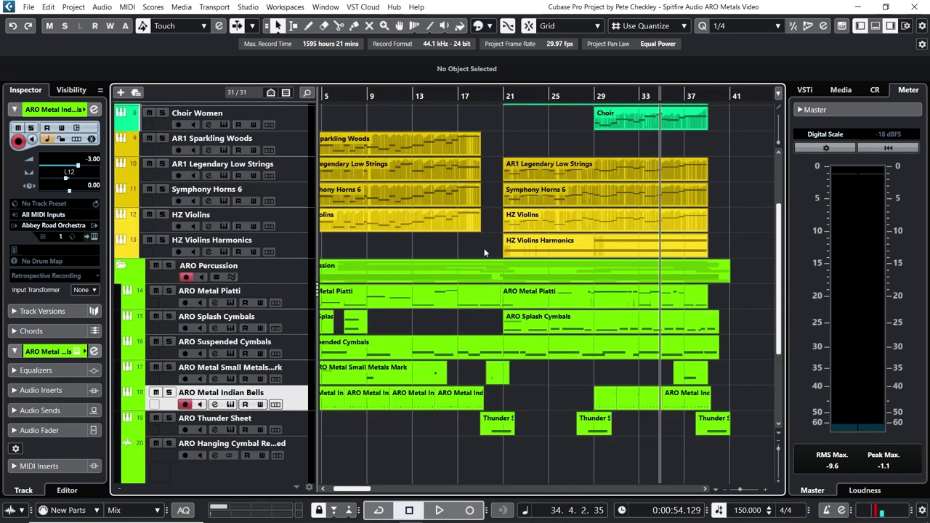
pyautogui.scroll(3, 485, 252)
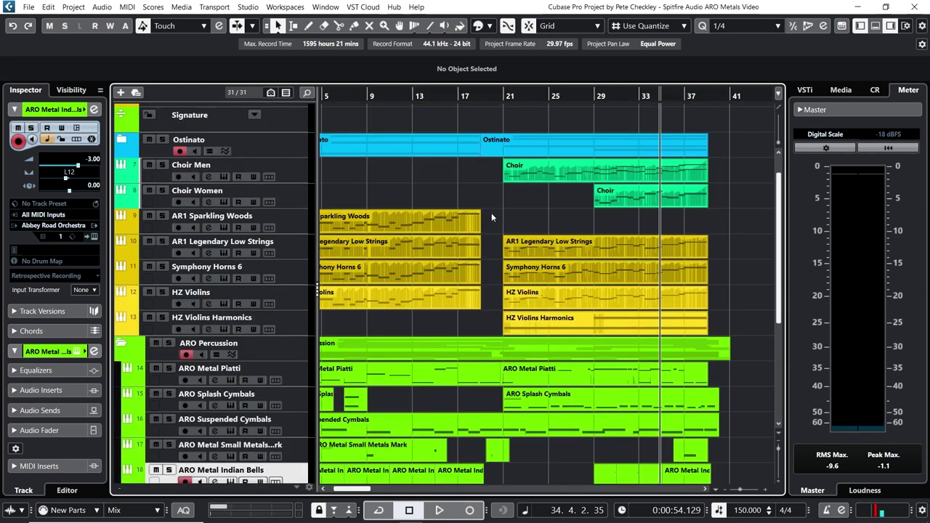
pyautogui.scroll(-4, 708, 263)
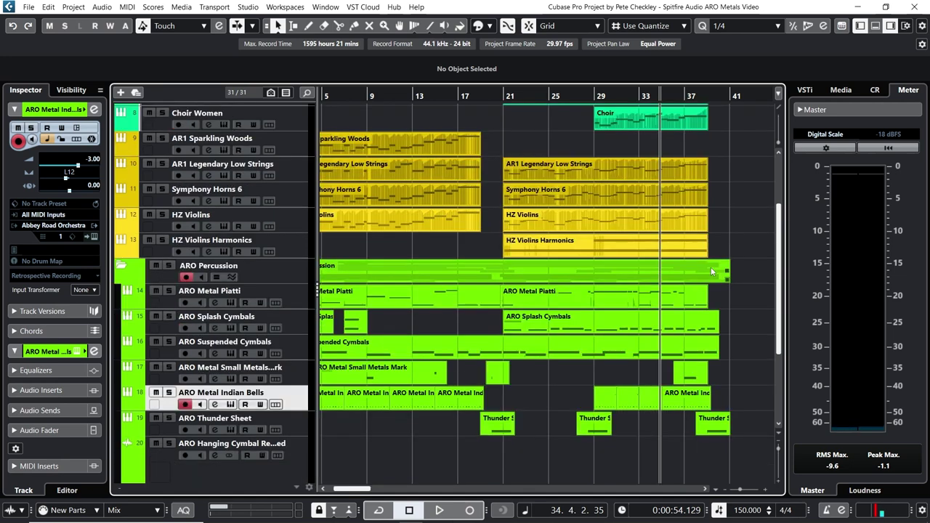
pyautogui.doubleClick(711, 267)
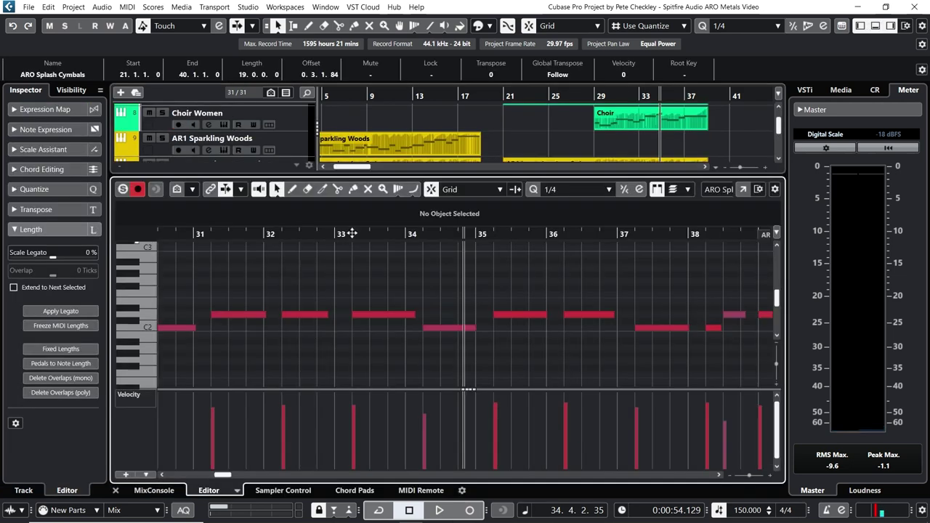
pyautogui.press('g')
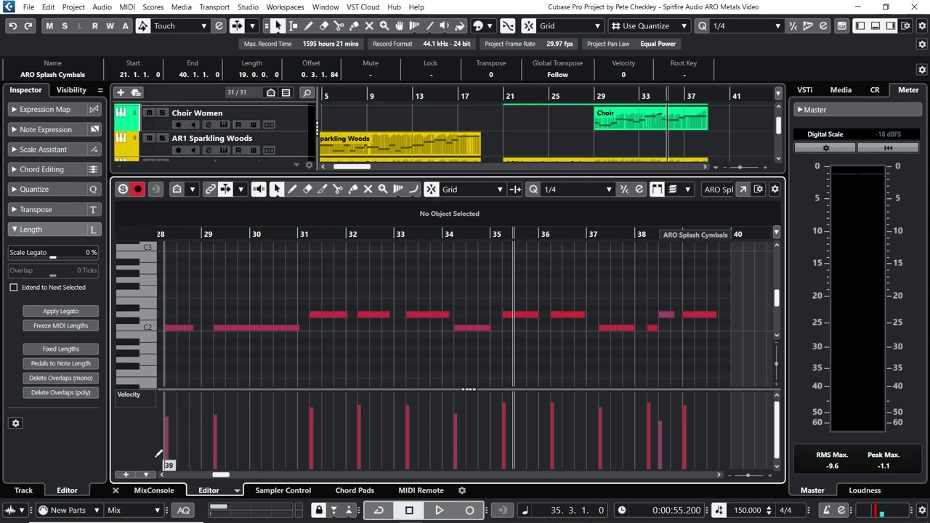
pyautogui.click(116, 490)
# - Go through the HZ Violins, HZ Violins Harmonics, AR1 Sparkling Woods and Choir Men tracks, finishing with Choir Women selected
pyautogui.click(539, 96)
pyautogui.scroll(3, 165, 319)
pyautogui.click(293, 296)
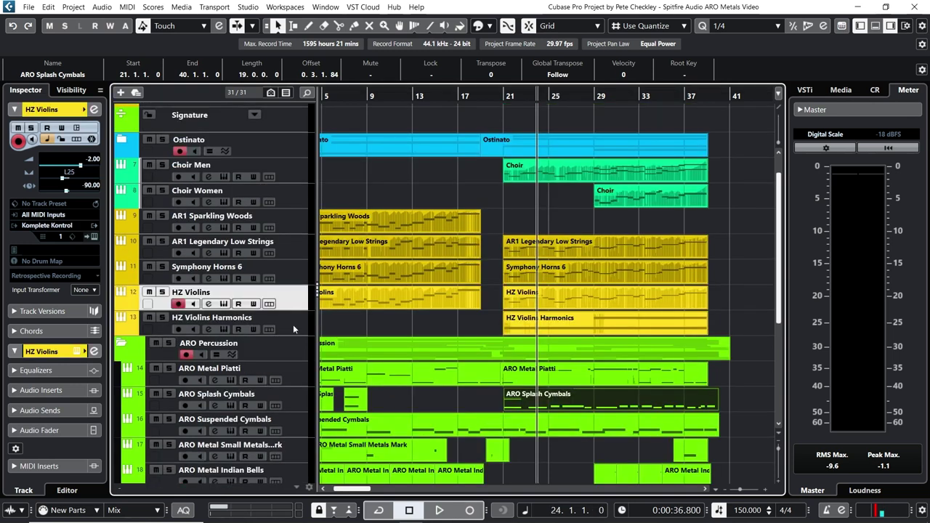
pyautogui.click(293, 324)
pyautogui.click(300, 231)
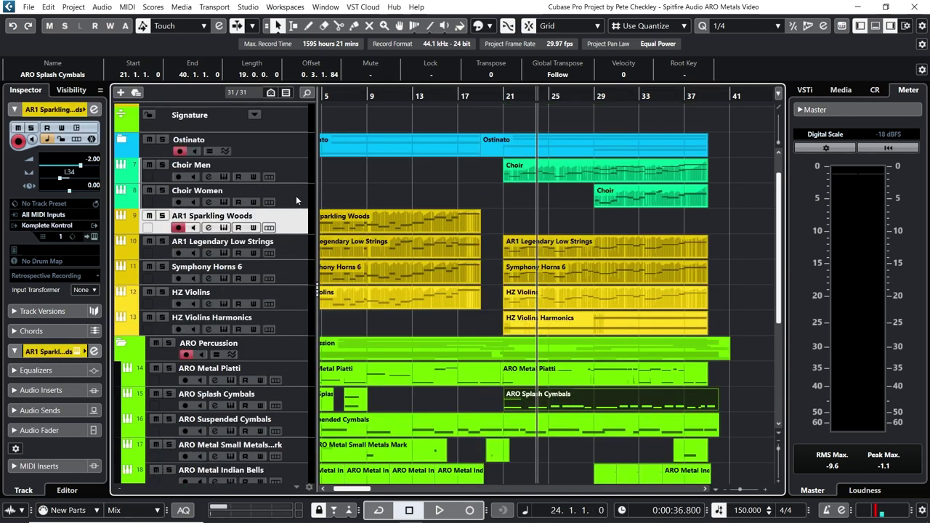
pyautogui.click(296, 200)
pyautogui.click(300, 169)
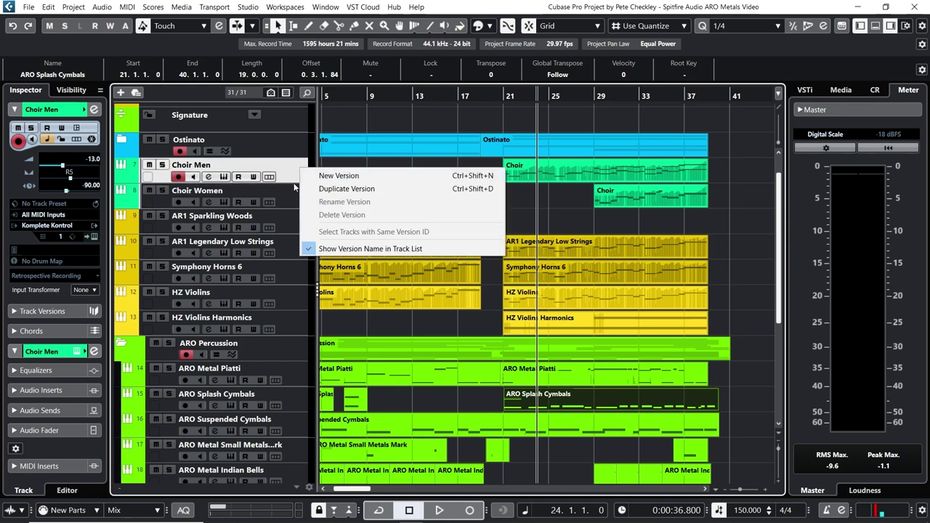
pyautogui.click(295, 188)
pyautogui.click(292, 192)
pyautogui.click(385, 178)
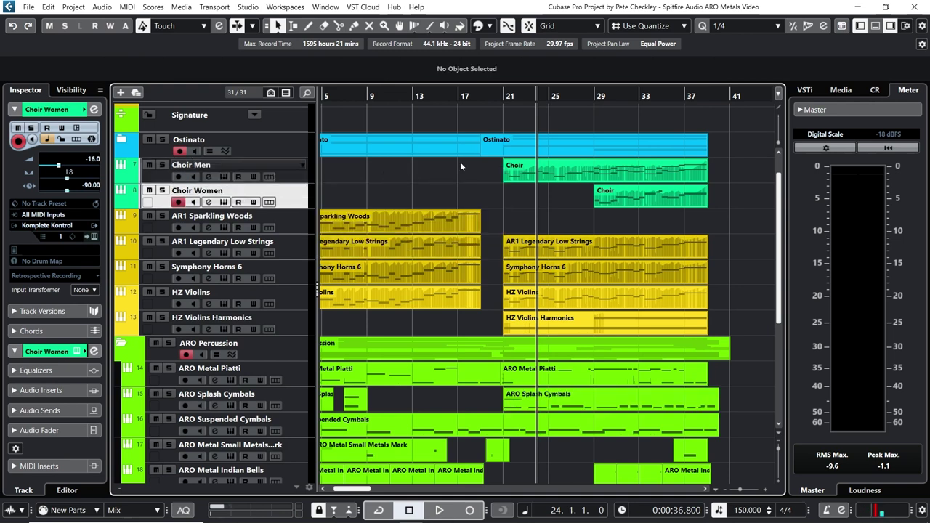
# - Play the full mix from bar 21 through to bar 40 and stop
pyautogui.click(502, 96)
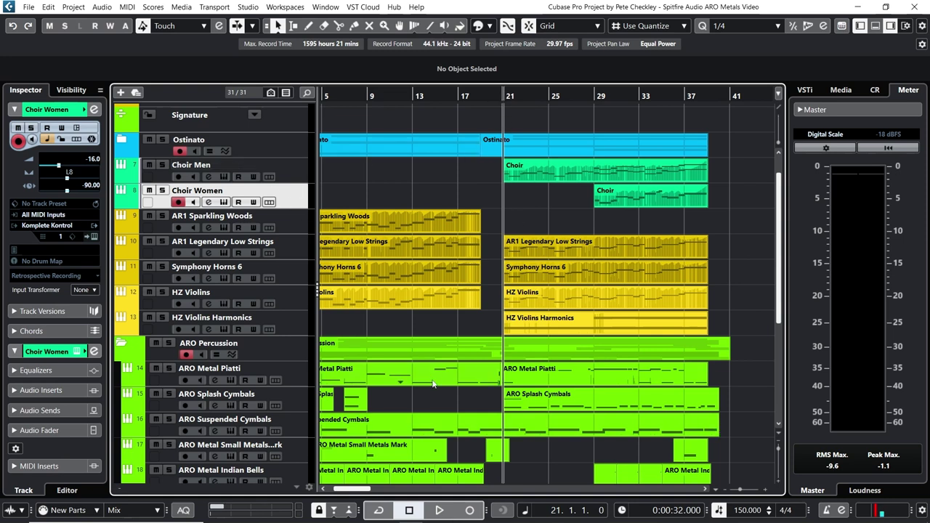
pyautogui.click(436, 510)
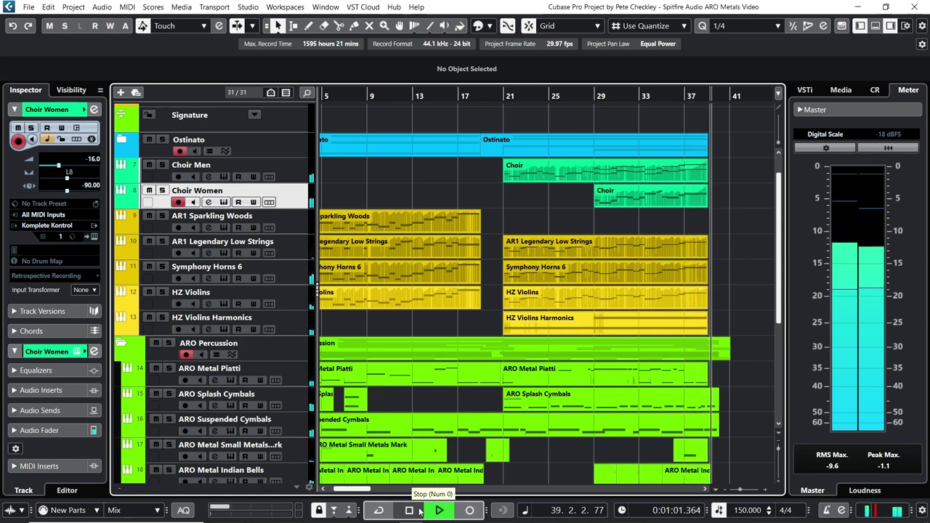
pyautogui.click(419, 511)
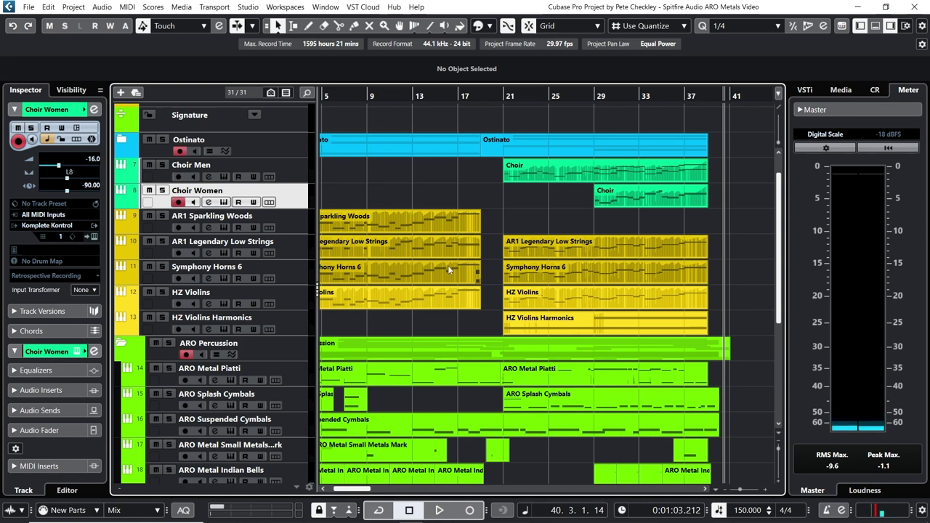
# - Return the playhead to bar 21 and solo the whole ARO Percussion folder
pyautogui.scroll(-3, 448, 266)
pyautogui.scroll(-3, 445, 276)
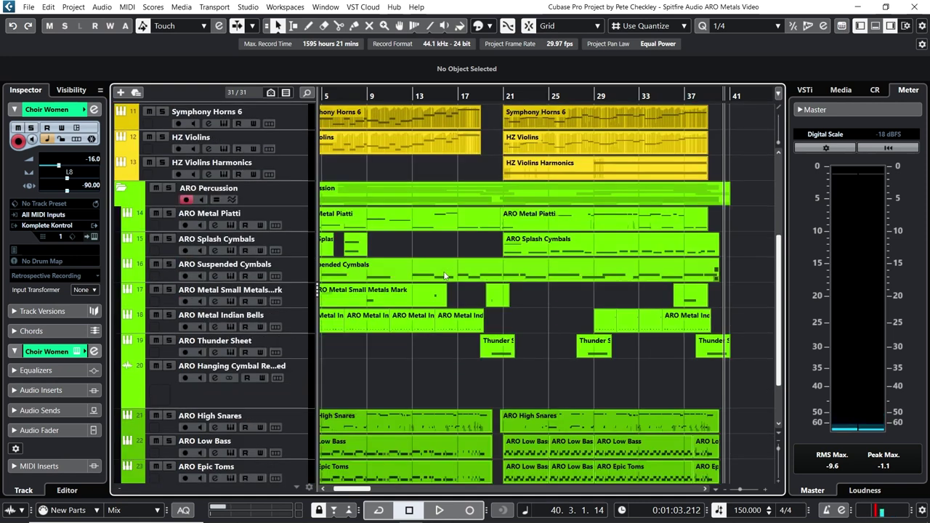
pyautogui.scroll(-3, 404, 346)
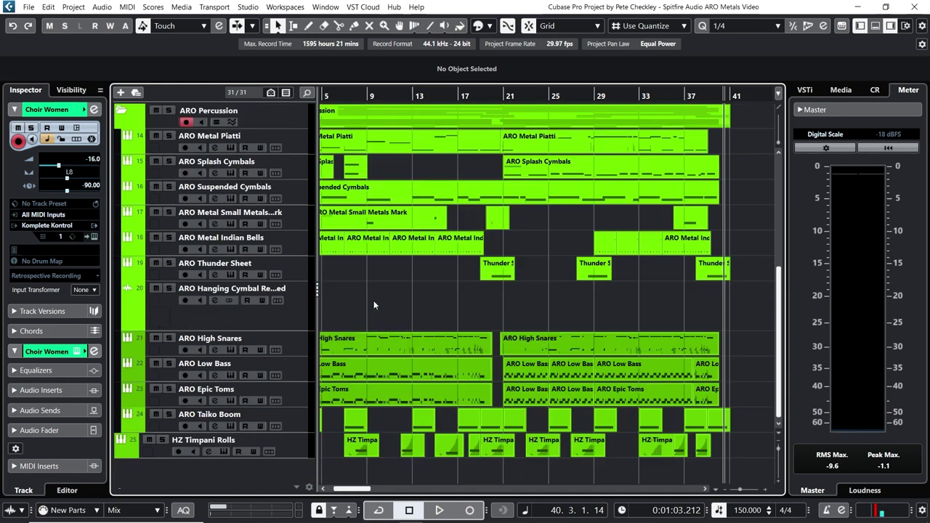
pyautogui.scroll(3, 374, 300)
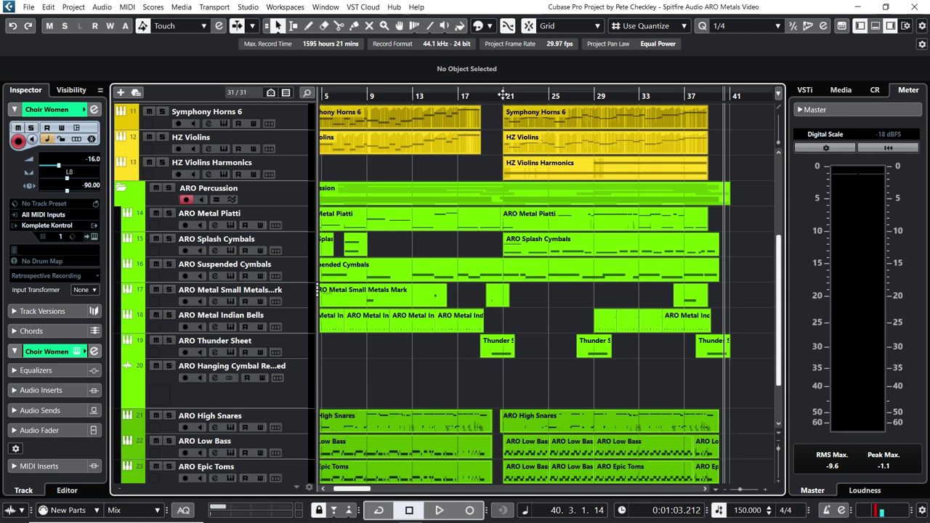
pyautogui.moveTo(500, 93); pyautogui.dragTo(493, 127)
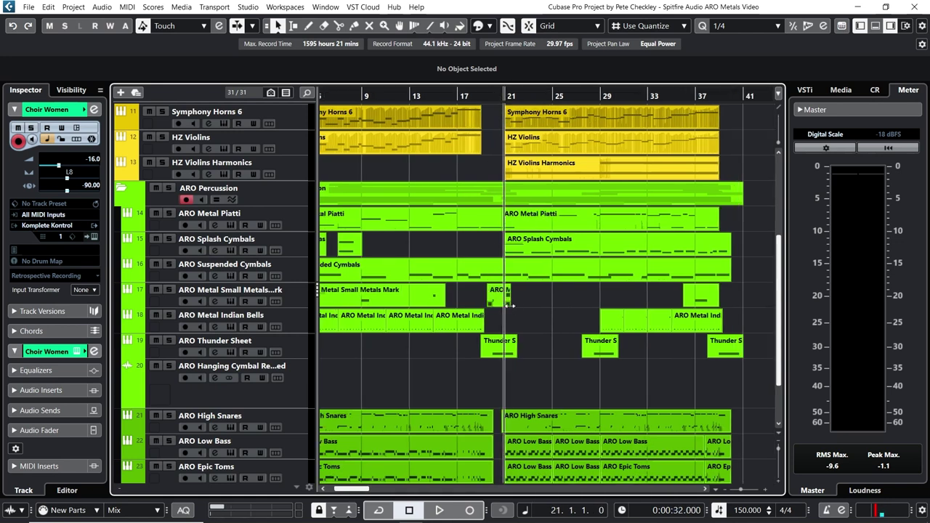
pyautogui.scroll(-3, 506, 311)
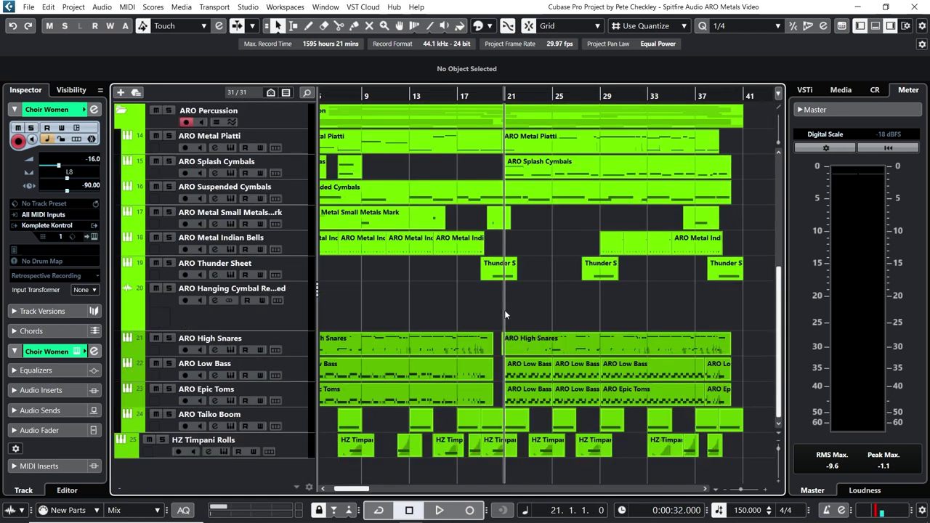
pyautogui.scroll(6, 506, 314)
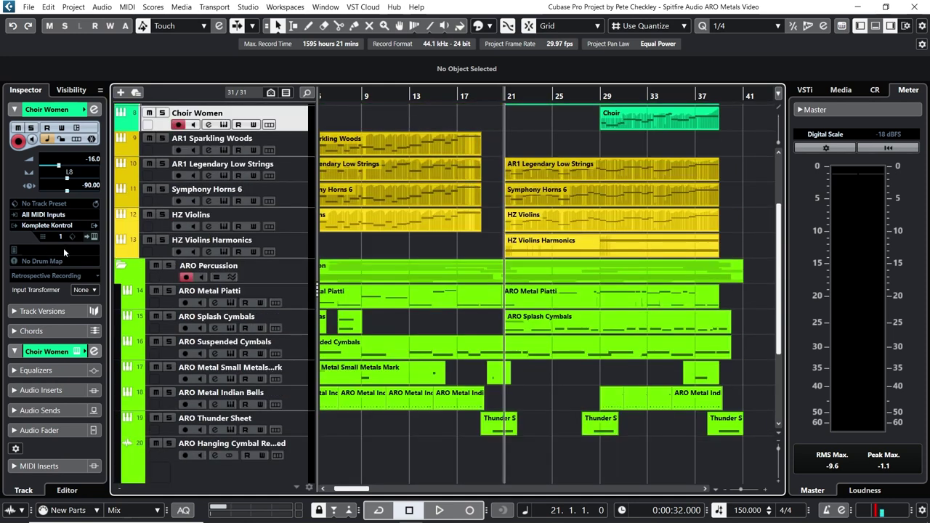
pyautogui.click(169, 266)
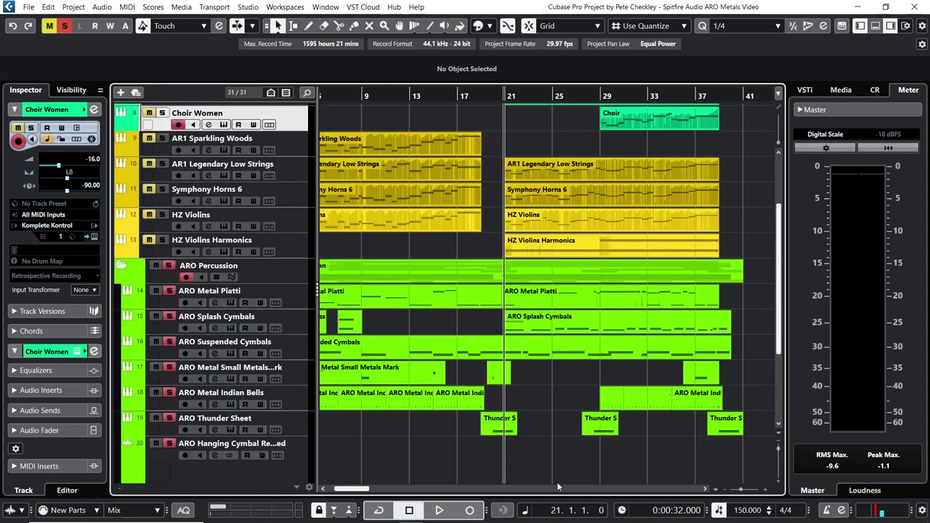
# - Play the soloed ARO Percussion folder from bar 21 to the end of bar 28 and stop
pyautogui.click(439, 511)
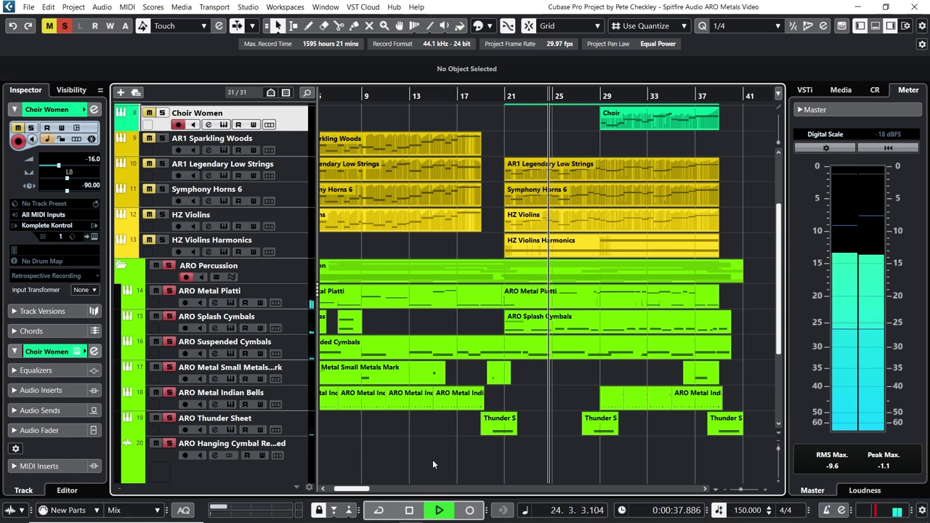
pyautogui.click(409, 510)
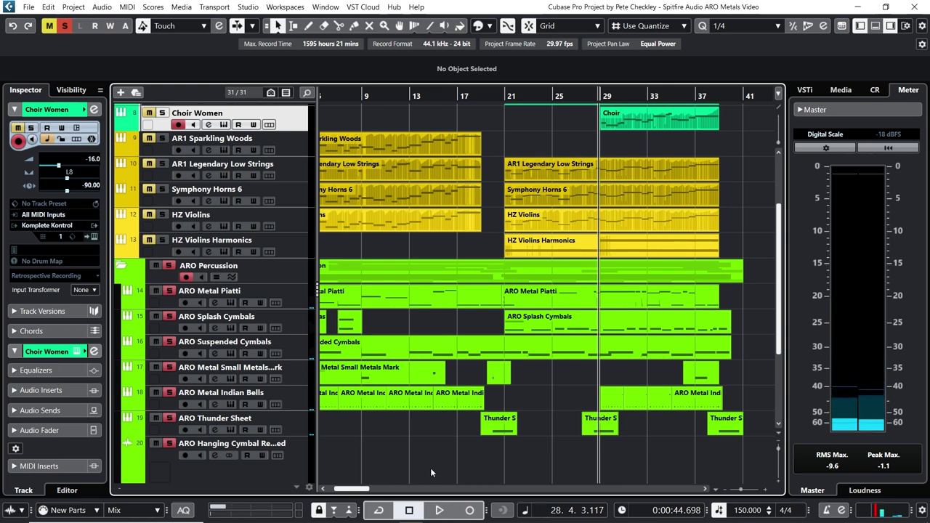
# - Examine the notes and velocities of the ARO Low Bass parts at bars 25 and 29 and the ARO Epic Toms part at bar 29, closing the editor each time
pyautogui.scroll(-3, 431, 473)
pyautogui.doubleClick(579, 448)
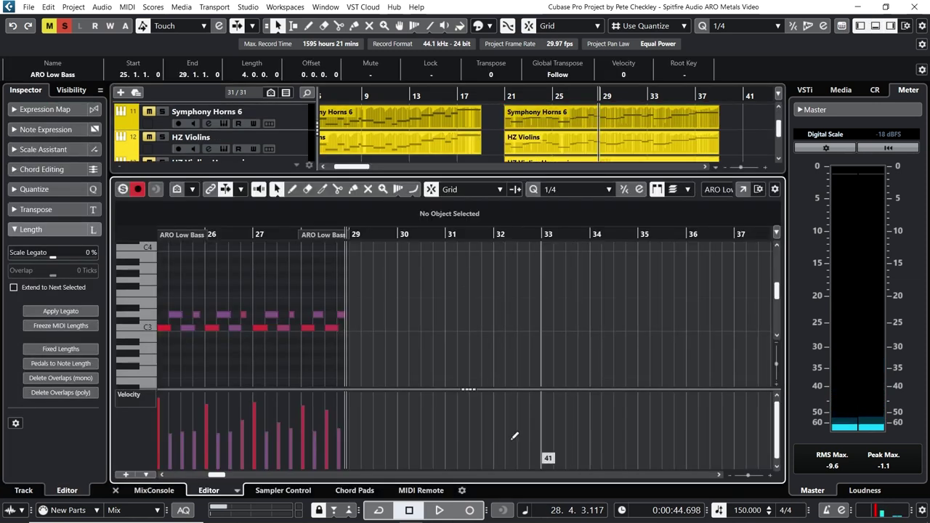
pyautogui.click(116, 491)
pyautogui.scroll(-3, 628, 360)
pyautogui.doubleClick(628, 360)
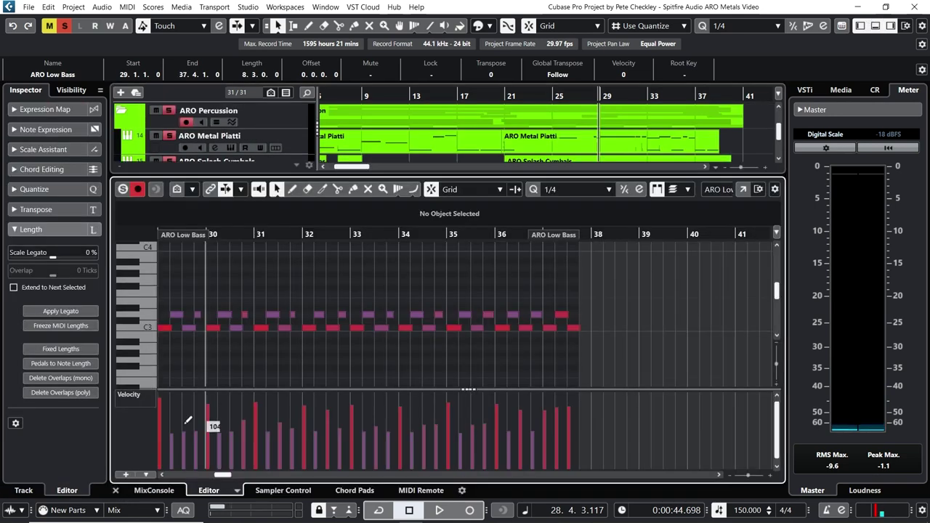
pyautogui.click(117, 491)
pyautogui.doubleClick(646, 403)
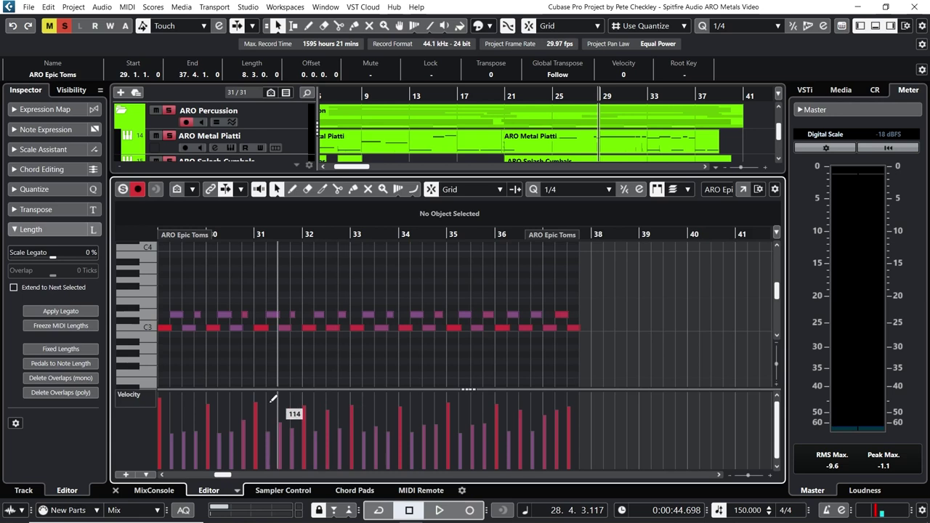
pyautogui.click(112, 491)
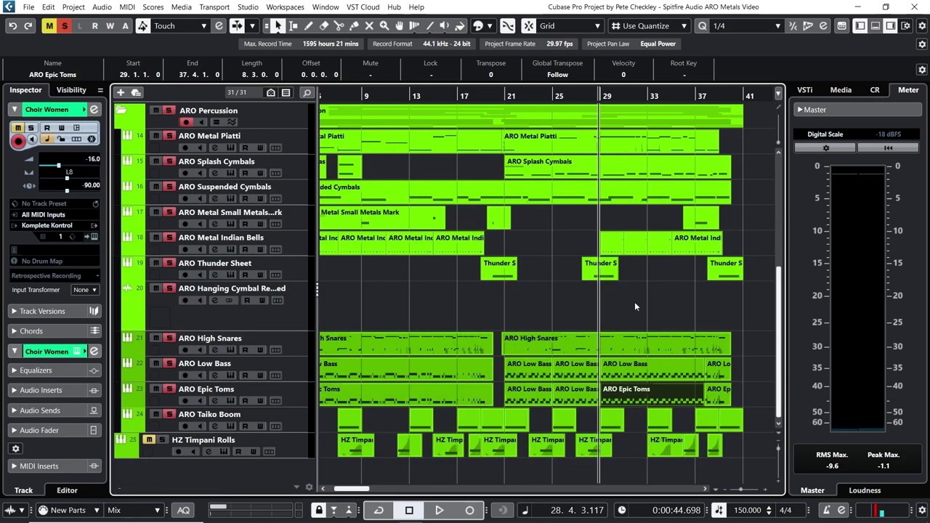